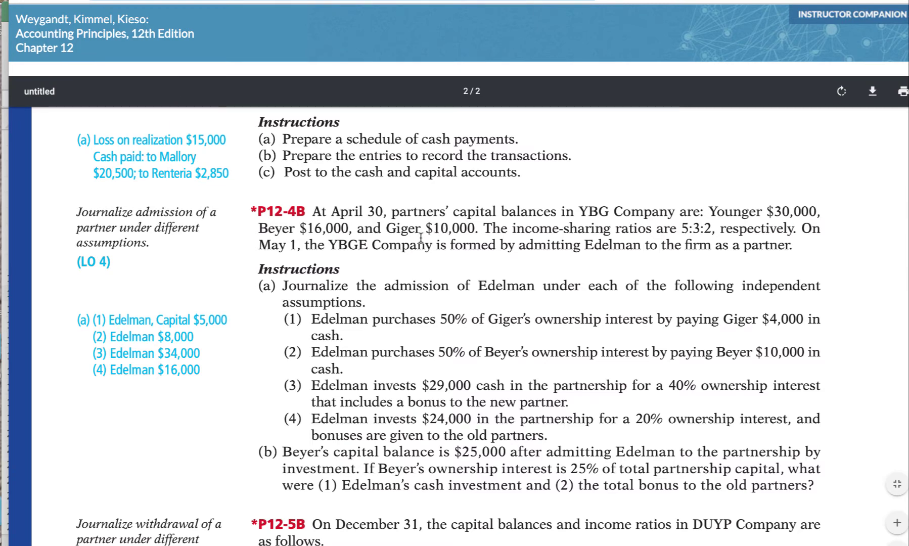
Switch to Excel and enter the third existing partner's capital account title in B11 and the new partner's capital account title in B12
key(super+Tab)
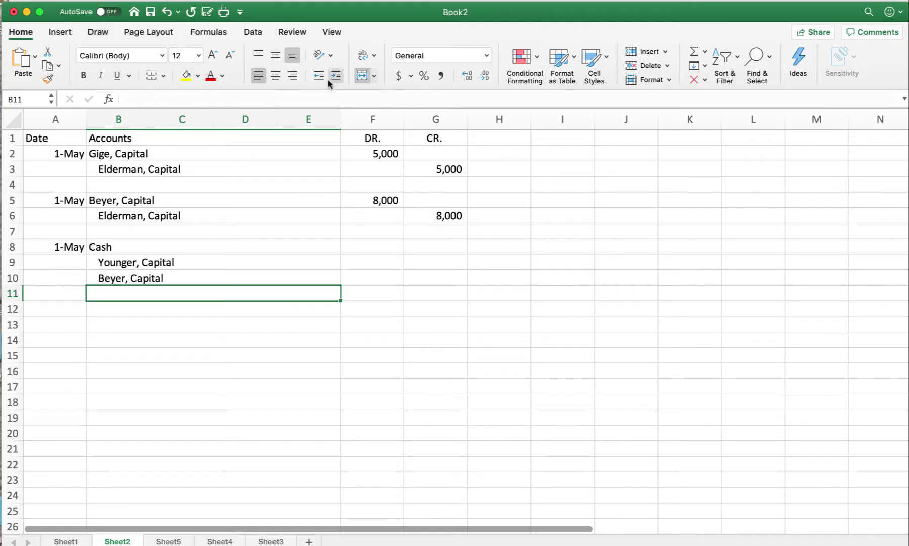
text(Gige)
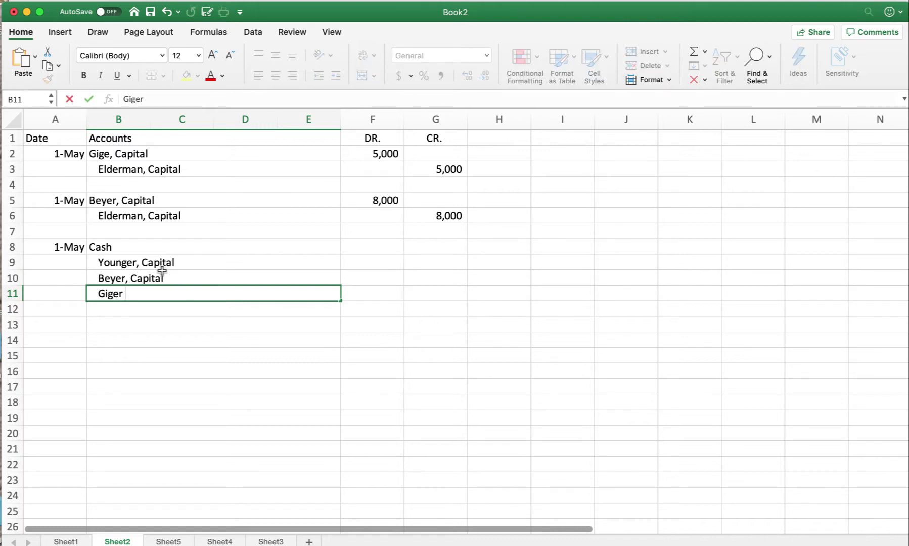
text(r)
key(Return)
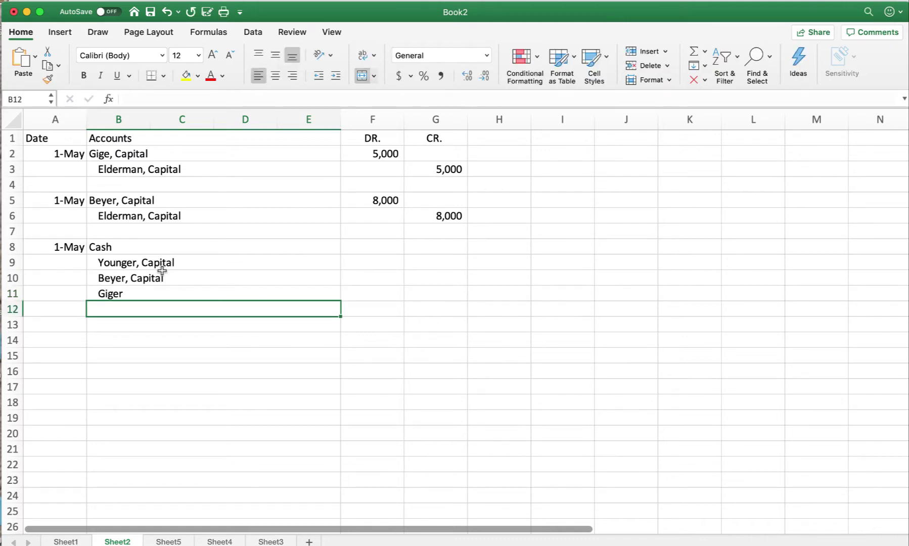
click(104, 295)
click(152, 98)
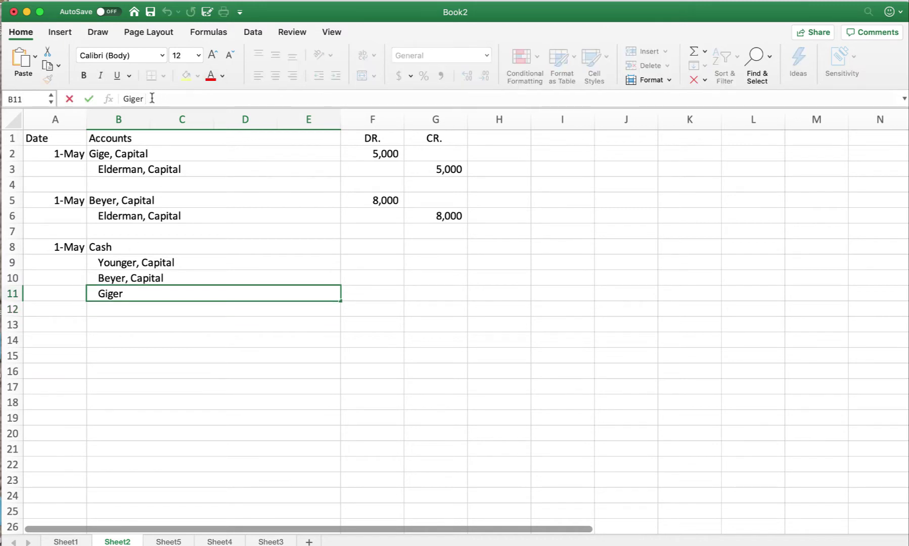
text(, Capital)
key(Return)
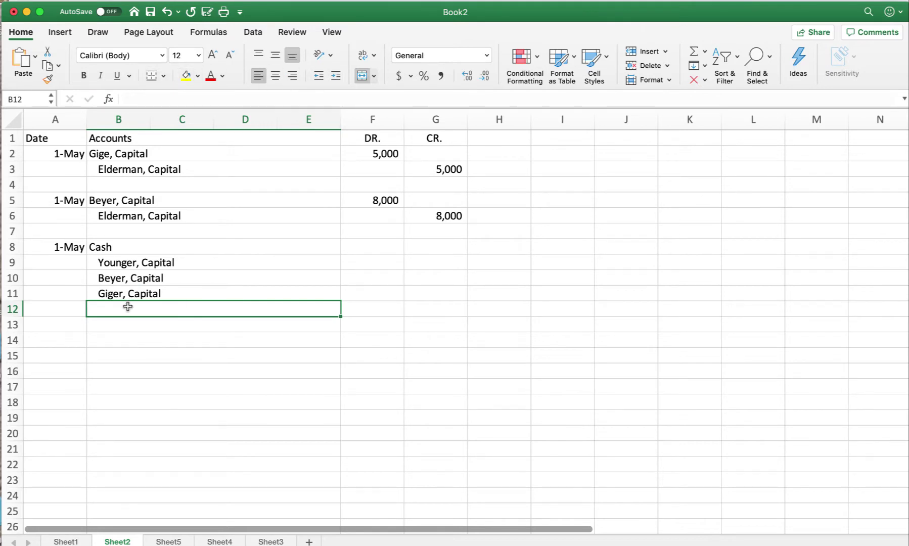
text(Eld)
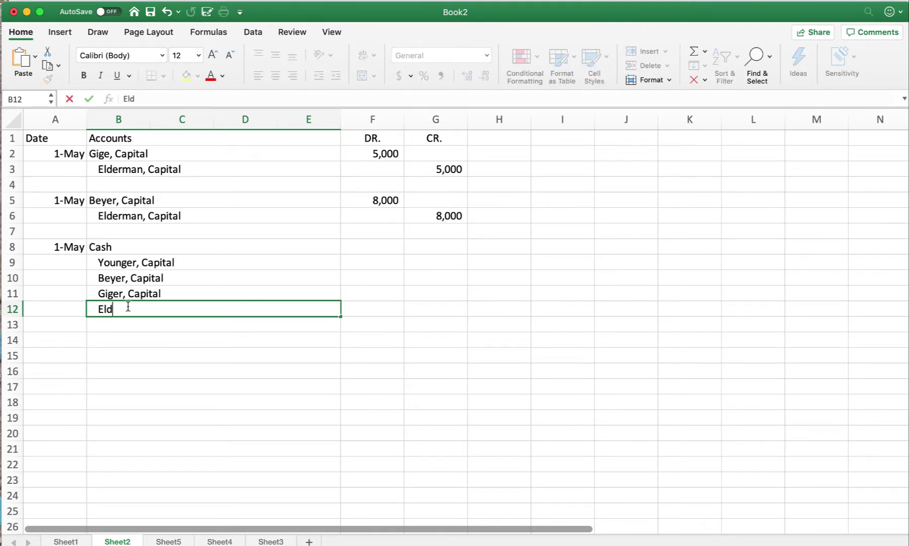
text(erman Capital)
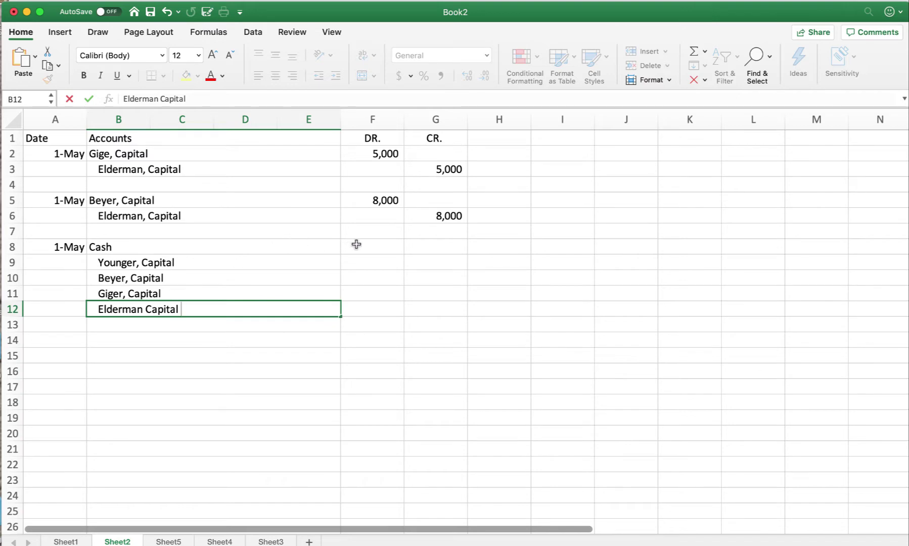
Enter a 29000 debit for Cash in F8, taking the amount from assumption (3) of problem P12-4B
click(356, 245)
key(super+Tab)
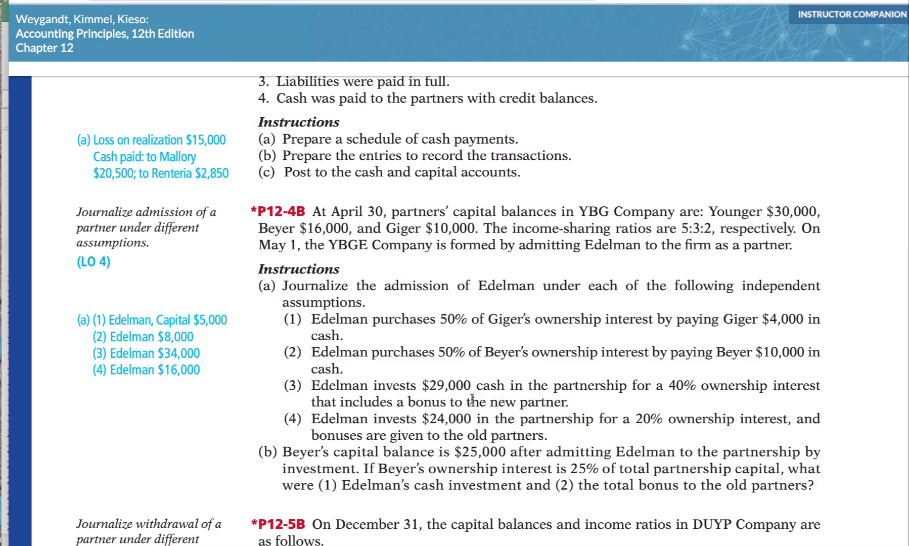
key(super+Tab)
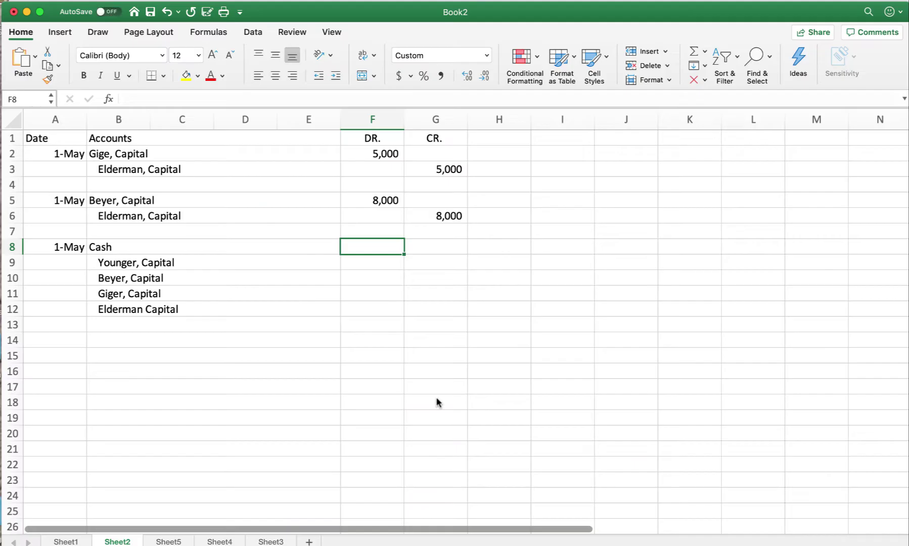
text(29000)
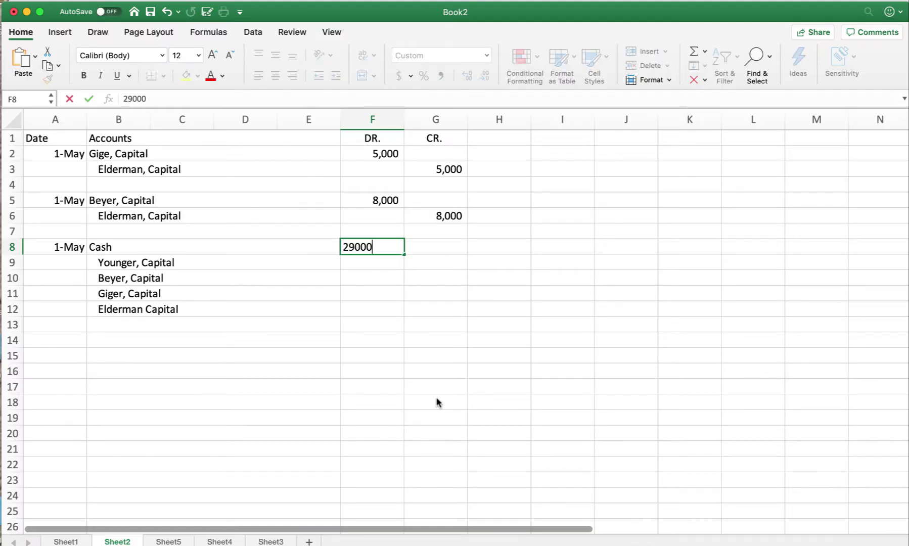
key(Return)
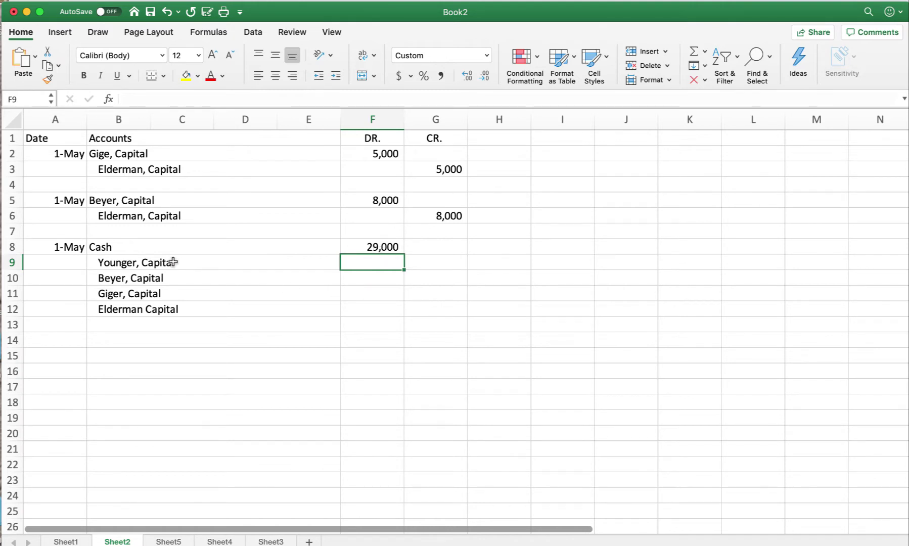
Apply a Thick Box Border around the empty range B15:F18 below the journal entry
drag(174, 261, 175, 293)
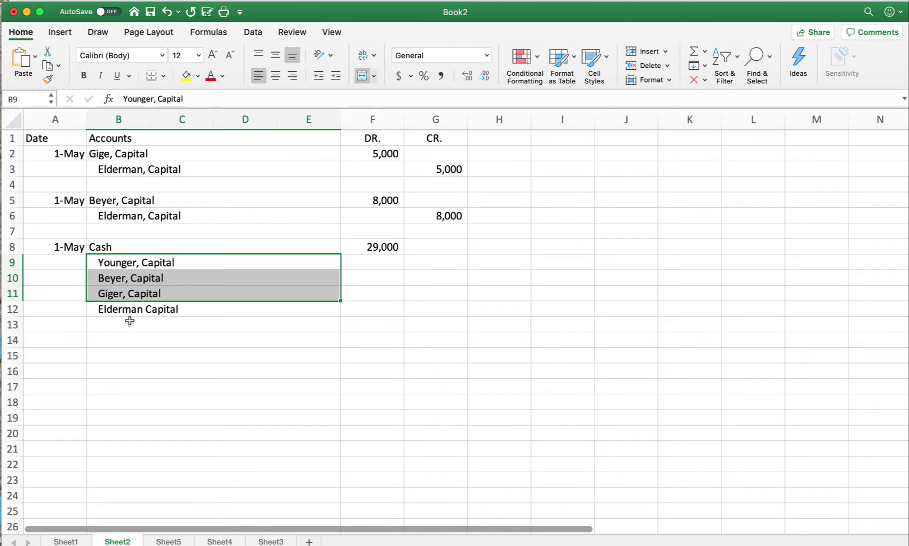
click(112, 354)
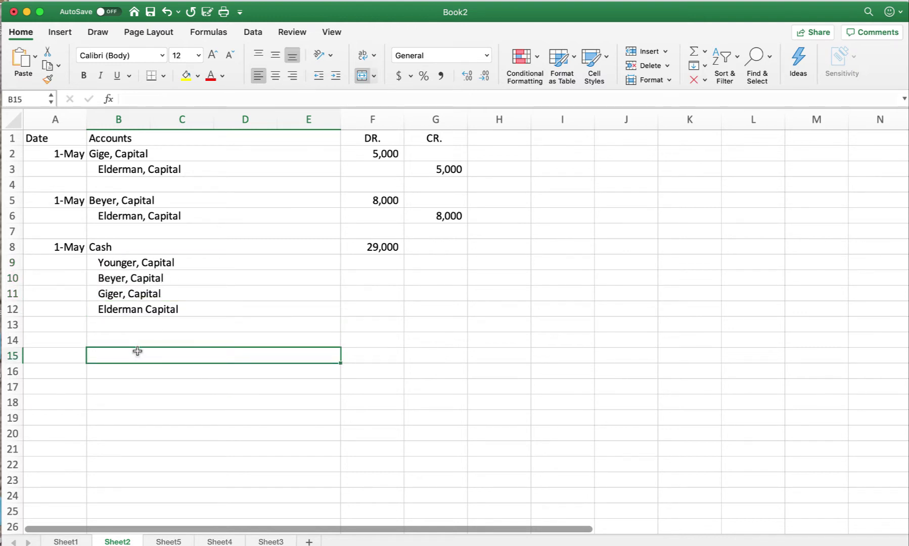
drag(144, 352, 346, 402)
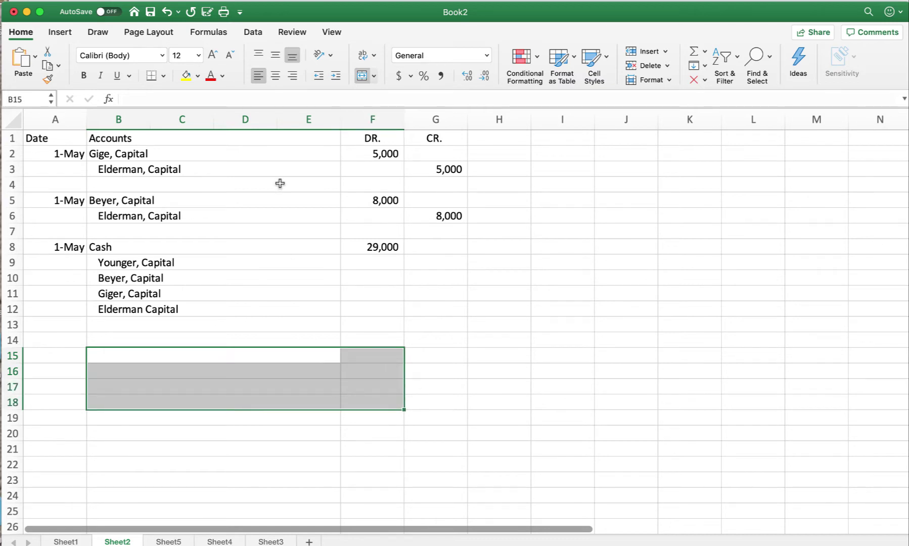
click(163, 77)
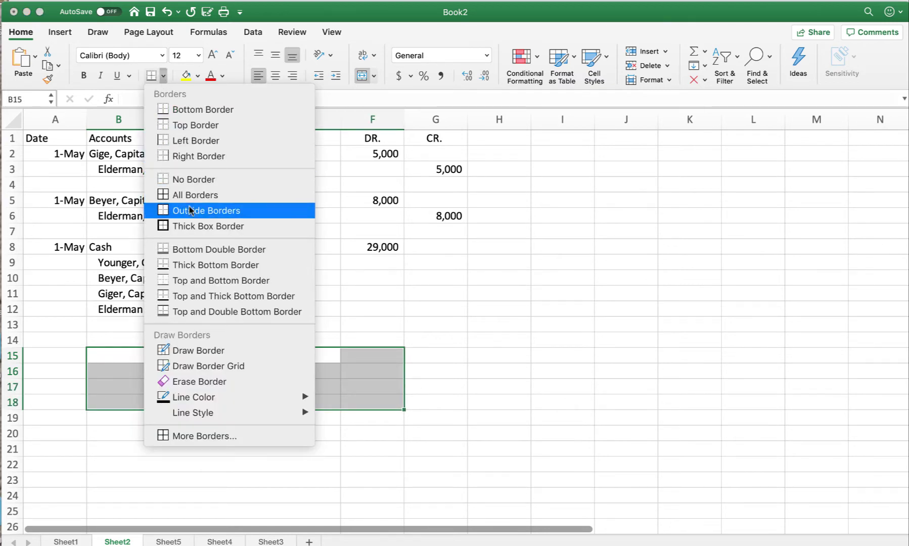
click(192, 226)
click(450, 359)
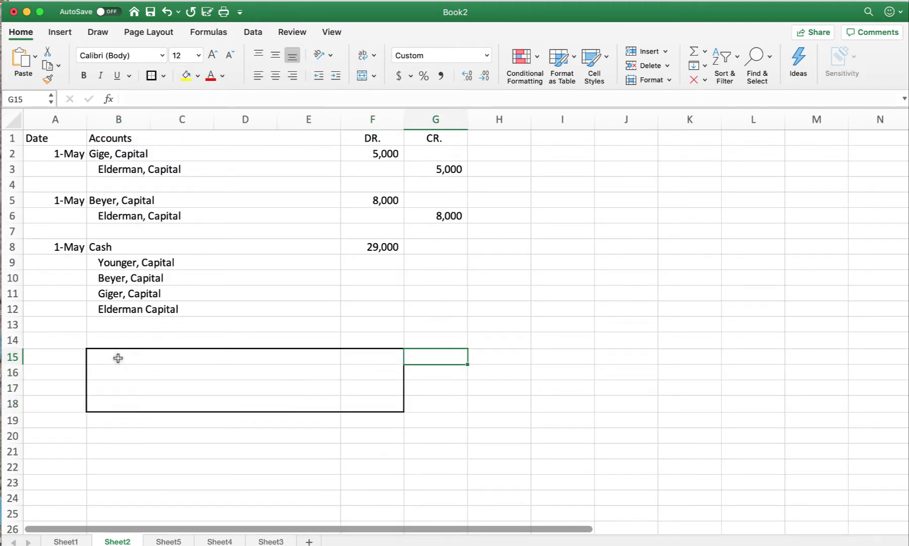
Insert a blank row at row 15, directly above the bordered box
click(103, 353)
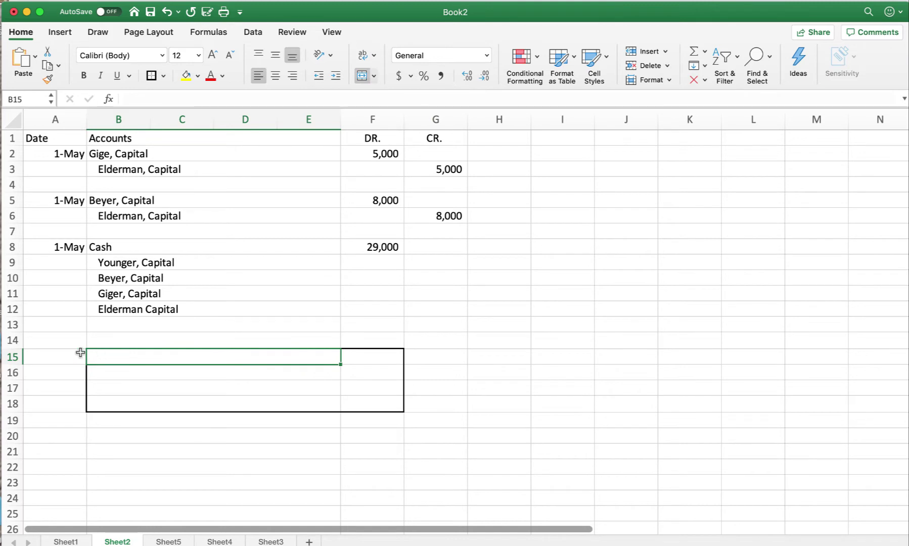
right_click(15, 355)
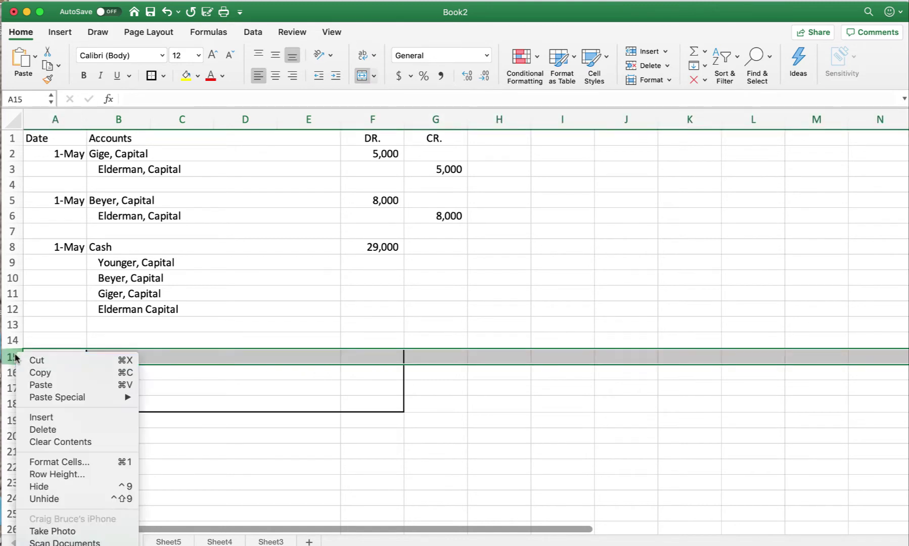
click(58, 417)
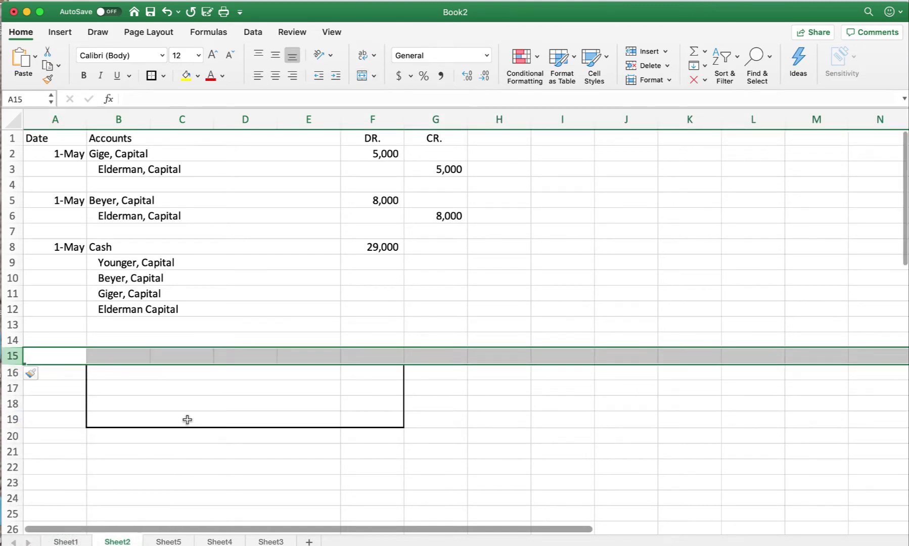
click(187, 419)
drag(127, 355, 281, 355)
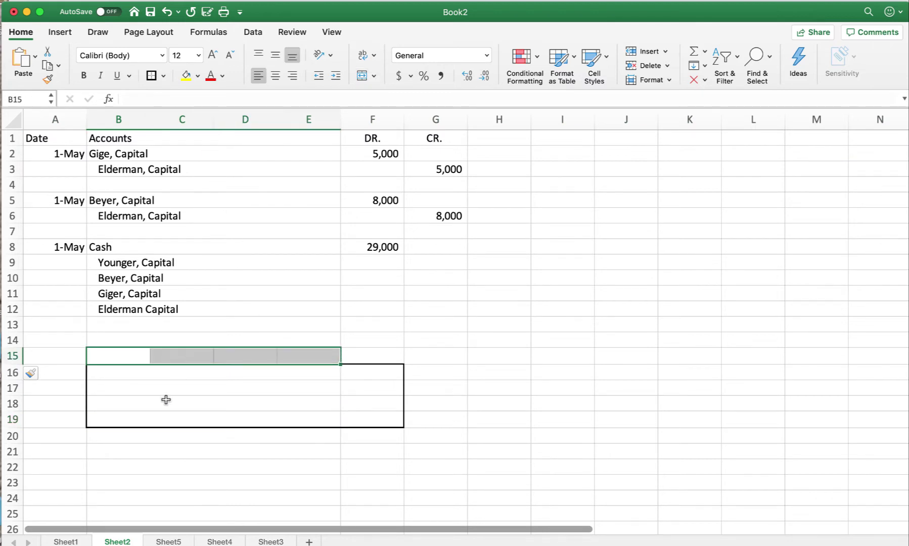
Insert cells at B17:F17 inside the box, shifting cells down, and merge and center B17:E17
click(152, 387)
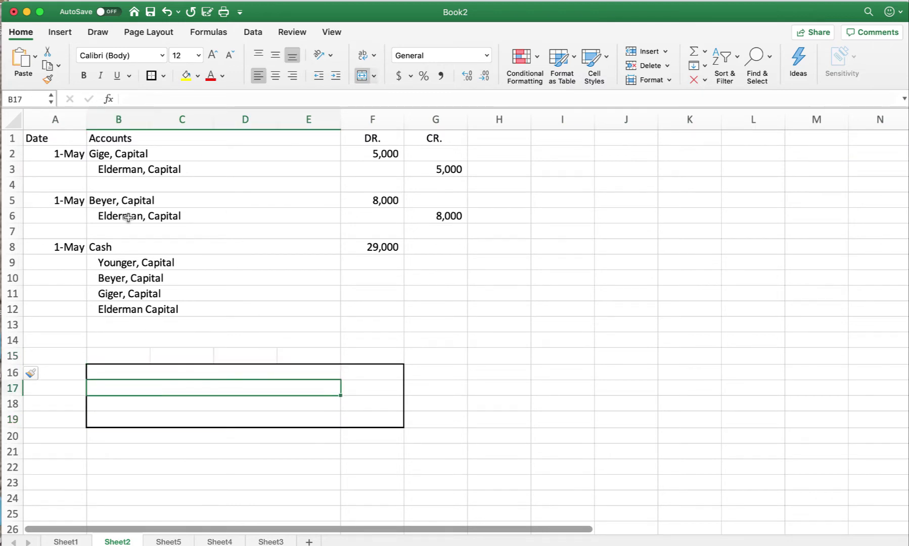
right_click(362, 387)
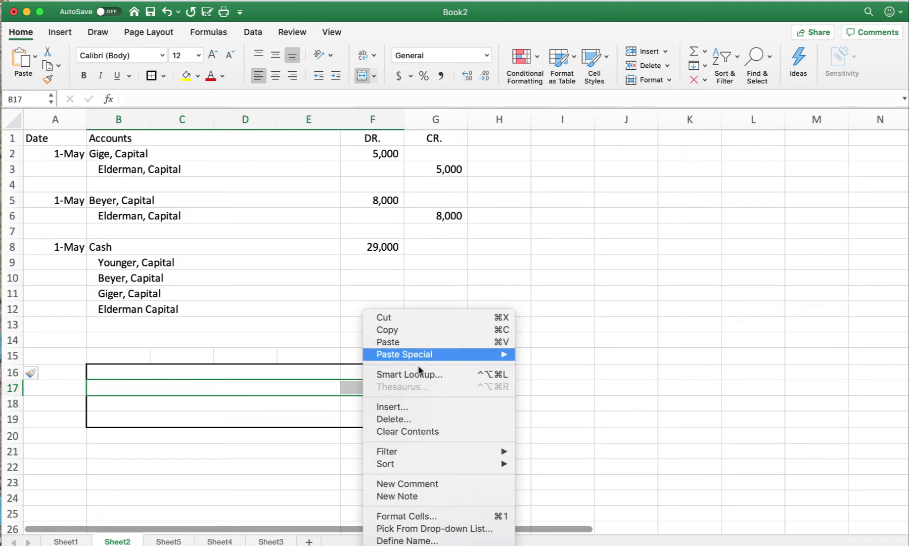
click(412, 407)
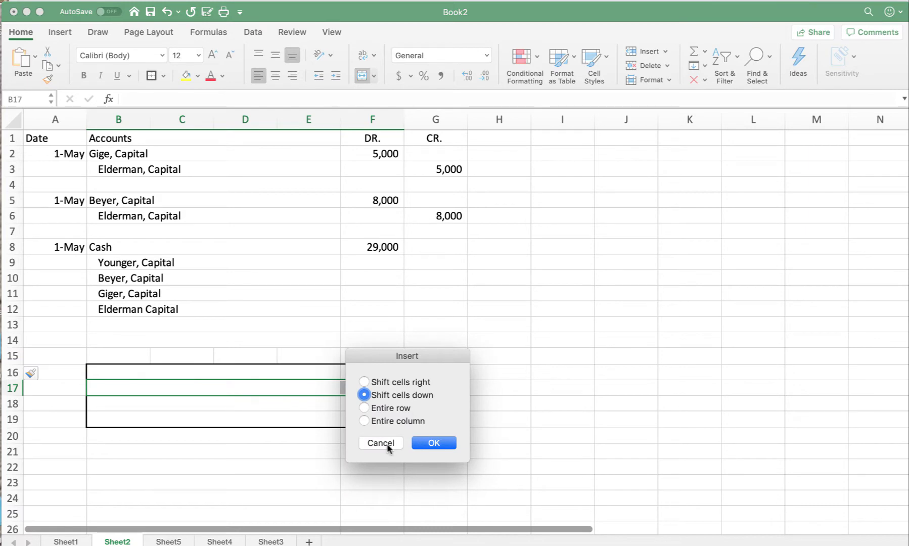
click(437, 445)
click(244, 438)
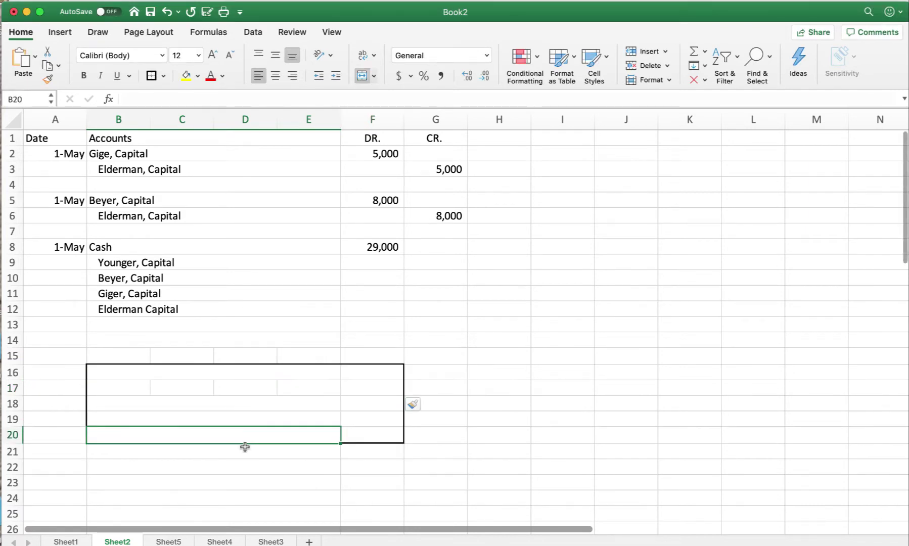
drag(128, 388, 294, 386)
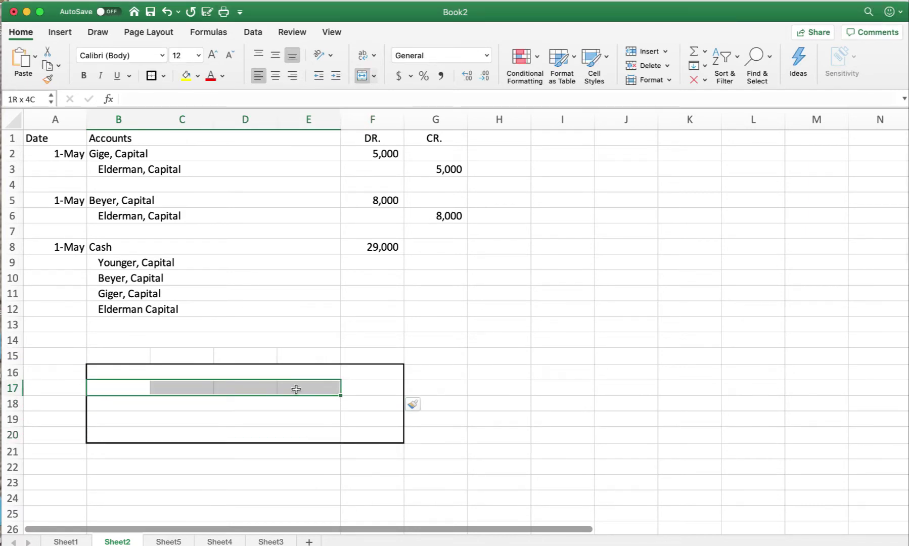
click(362, 76)
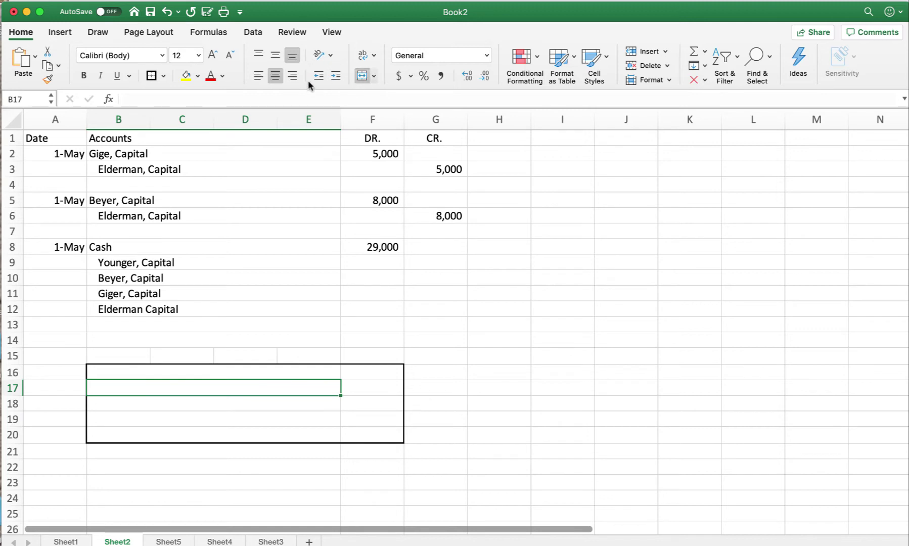
Enter the label "Total Capital existing partners" in B16, the first row of the box
click(118, 369)
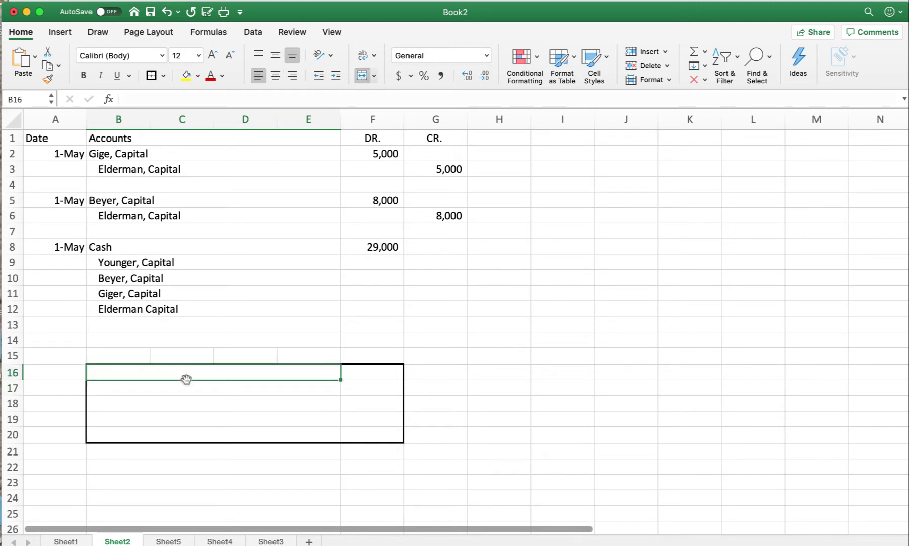
key(super+Tab)
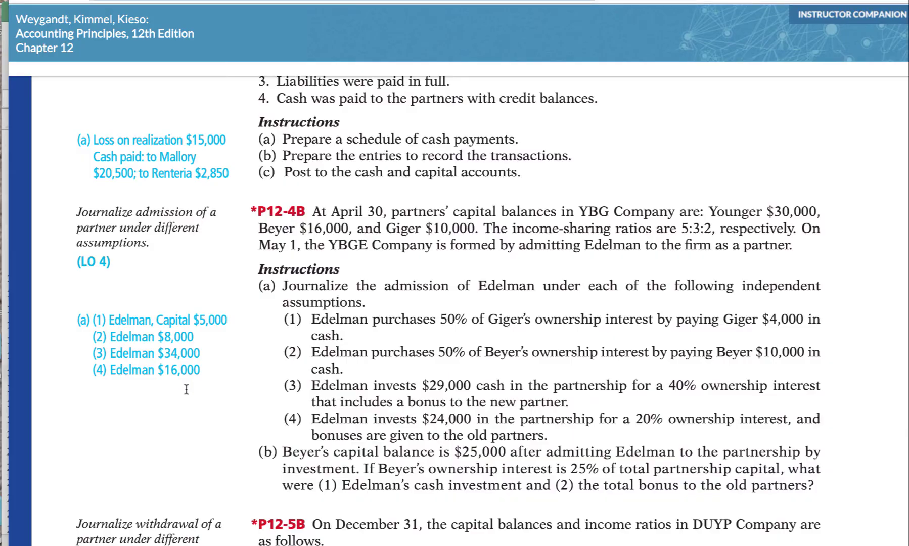
key(super+Tab)
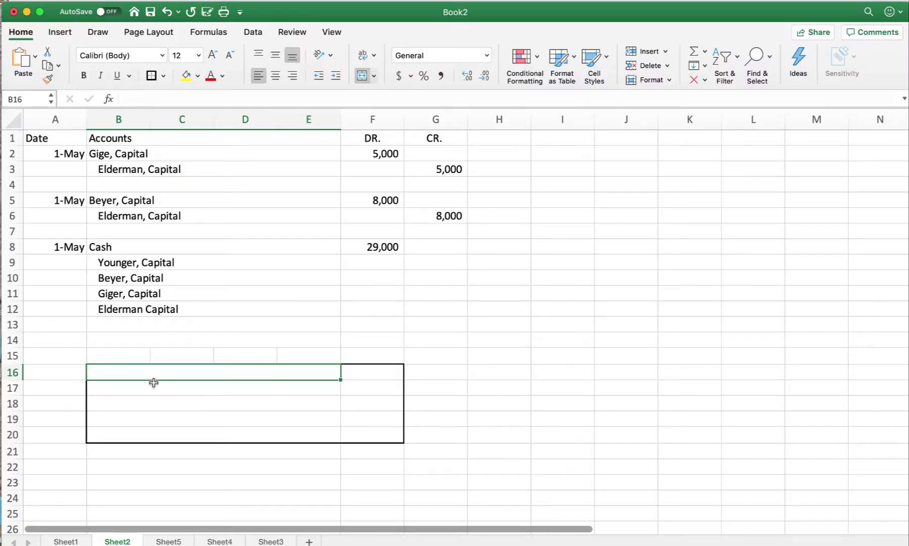
text(Total C)
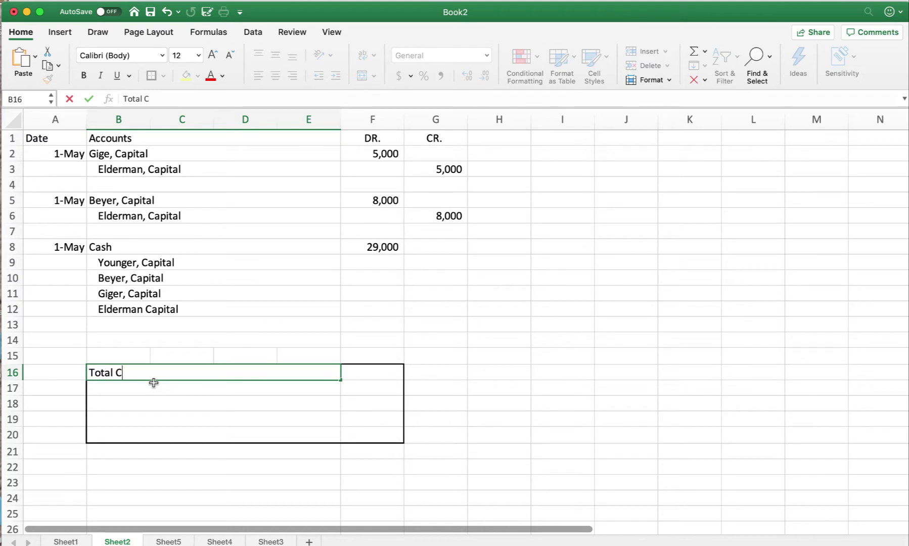
text(apital ex)
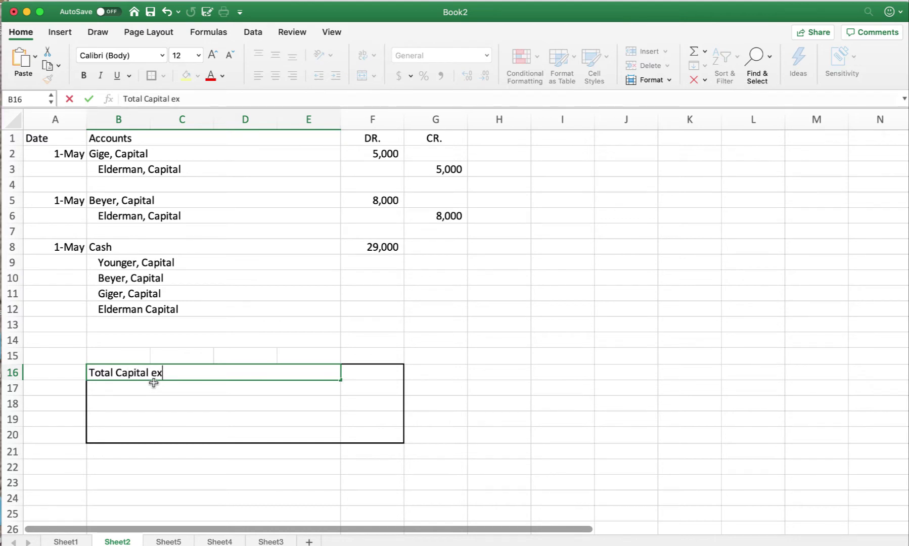
text(isting partners)
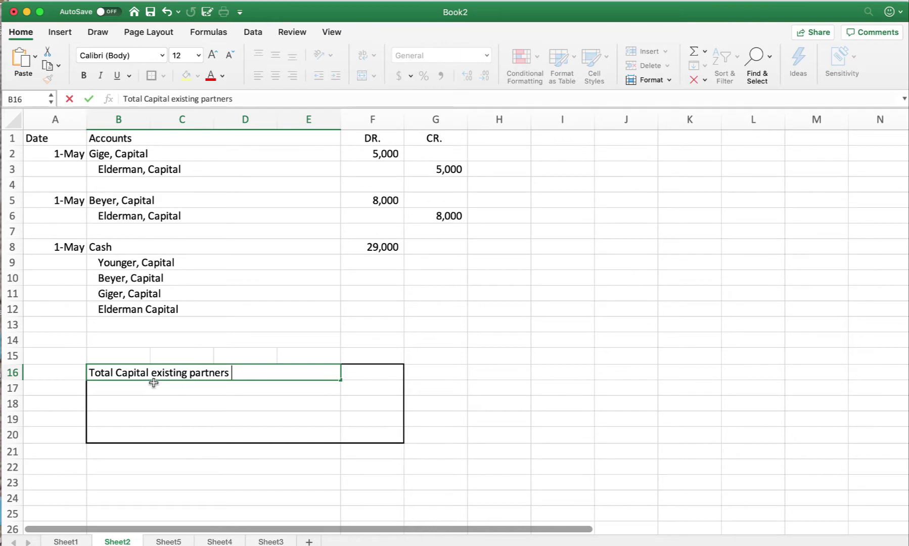
key(Tab)
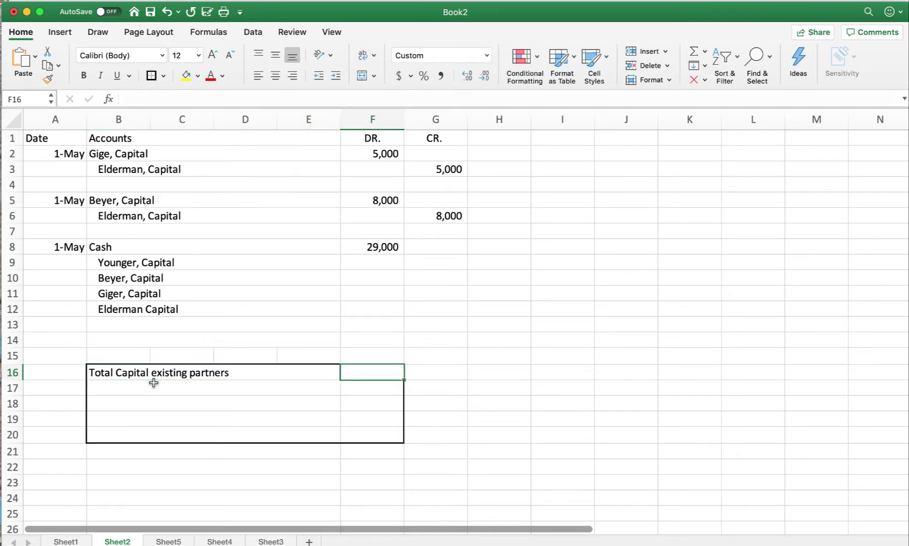
Enter the formula =30000+16000+10000 in F16, taking the three existing partners' capital balances from problem P12-4B
key(super+Tab)
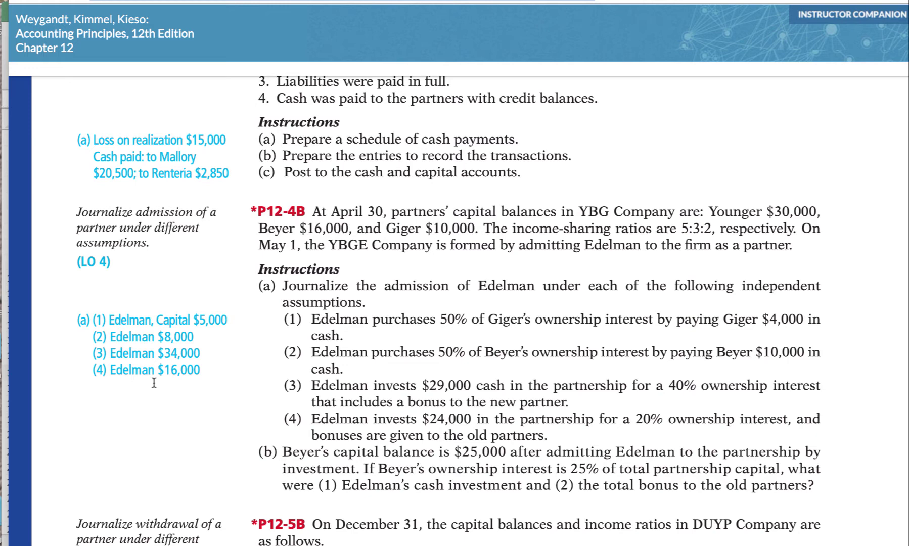
key(super+Tab)
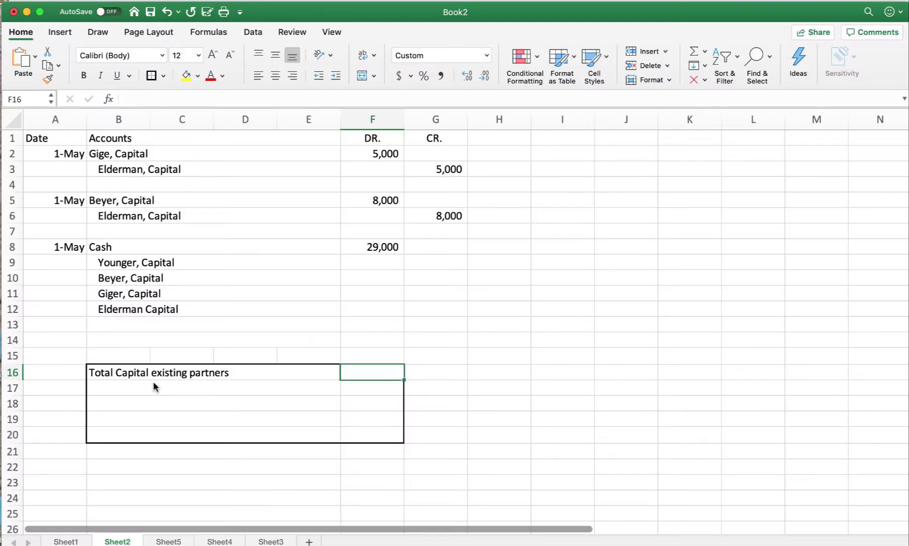
text(=30)
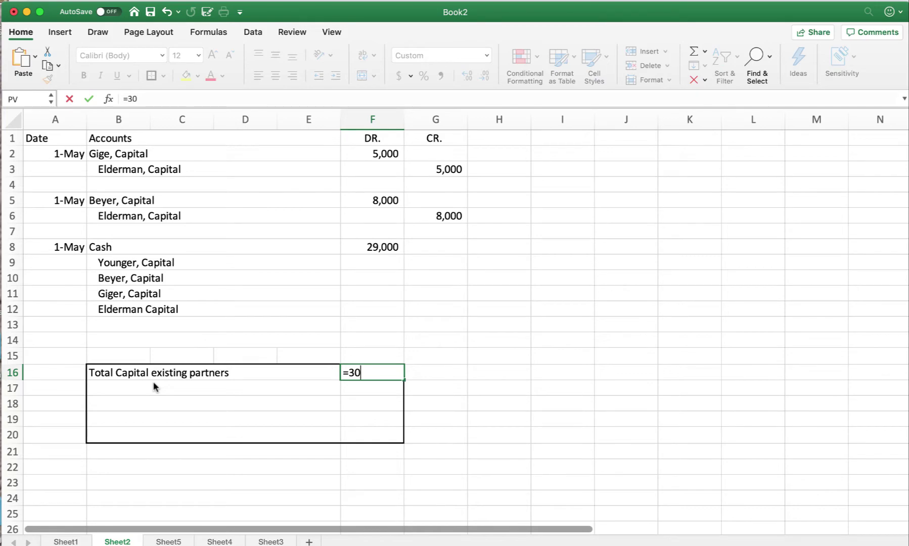
text(000+)
key(super+Tab)
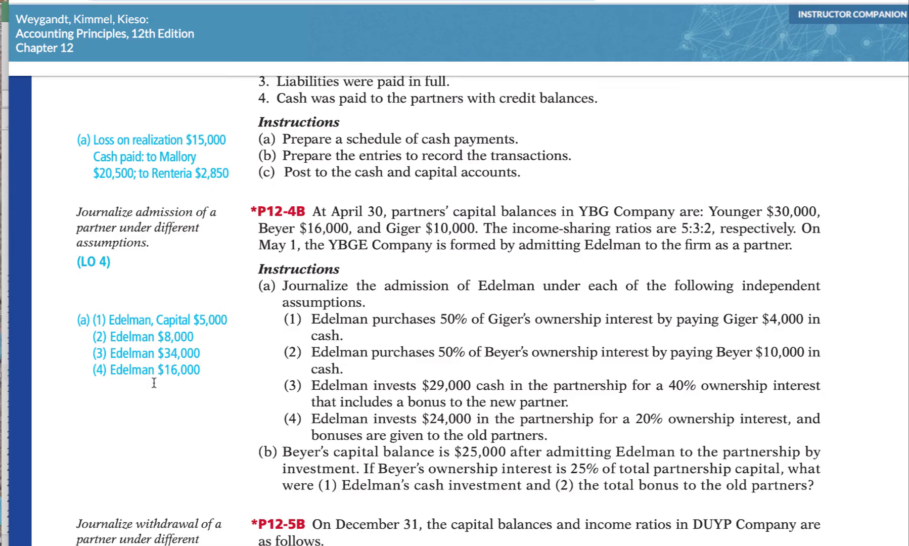
key(super+Tab)
text(1600)
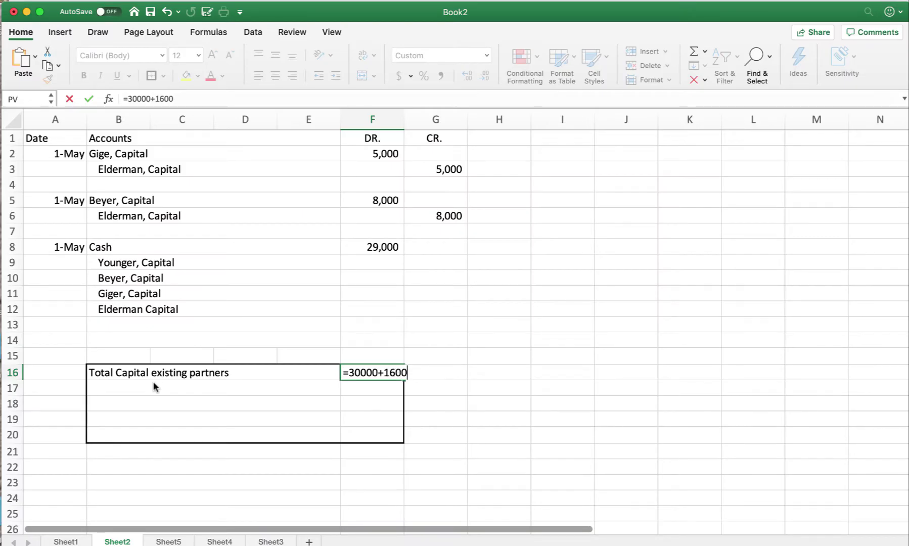
text(0+10000)
key(Return)
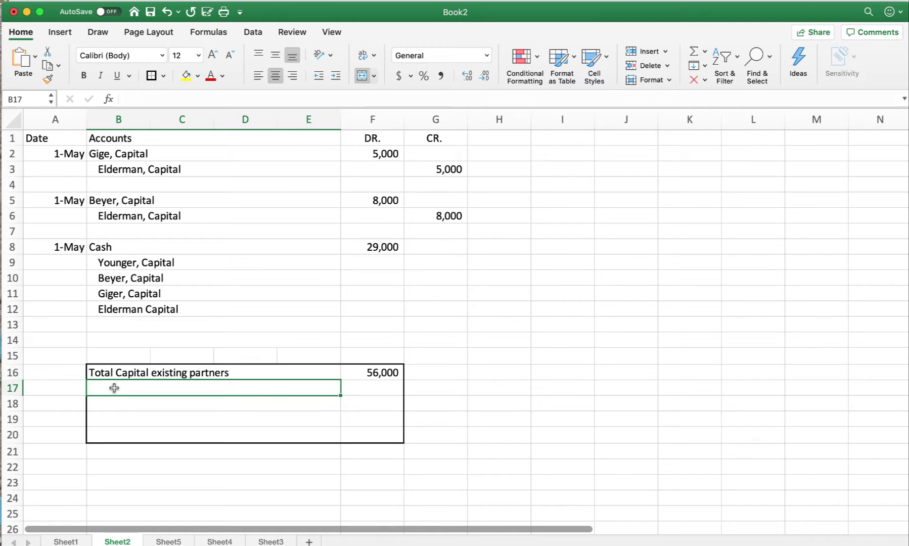
Enter the label "Investment by" followed by the new partner's name in B17 and left-align it
text(Investment)
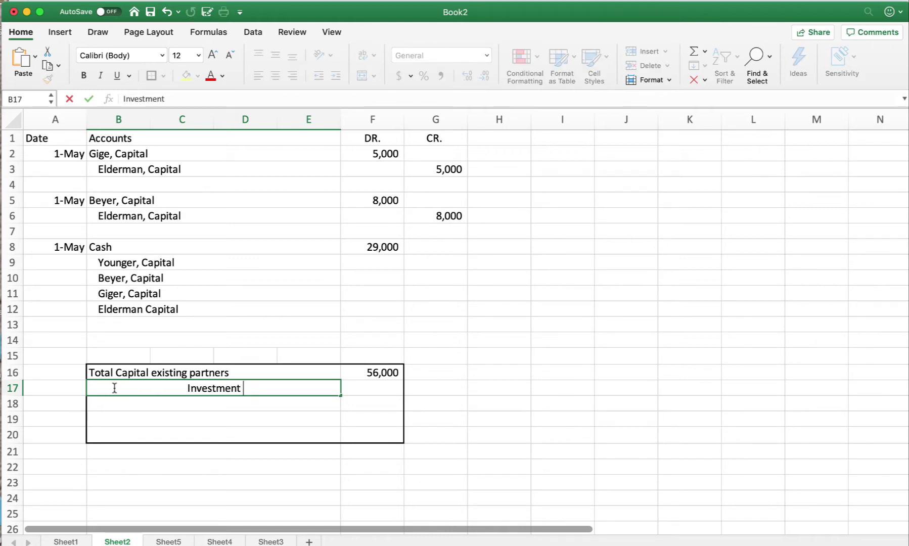
text(by E)
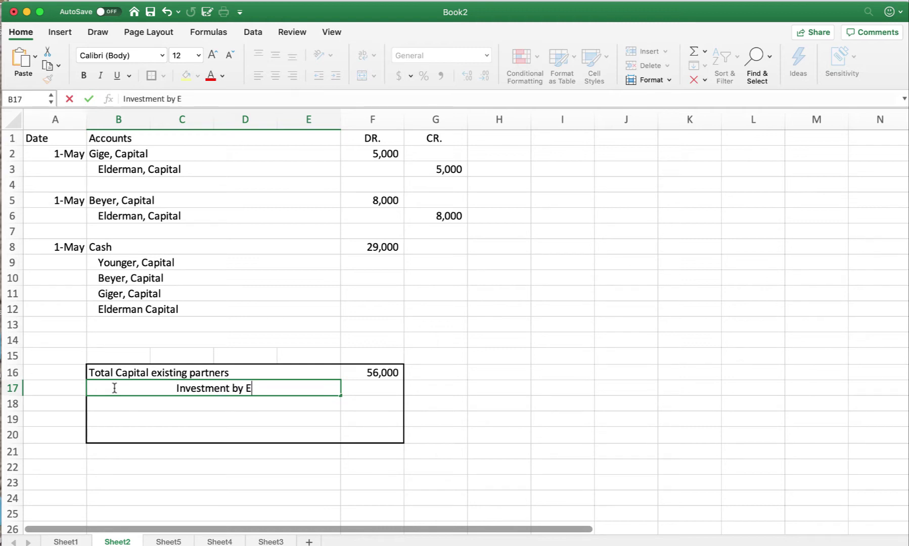
text(lderman)
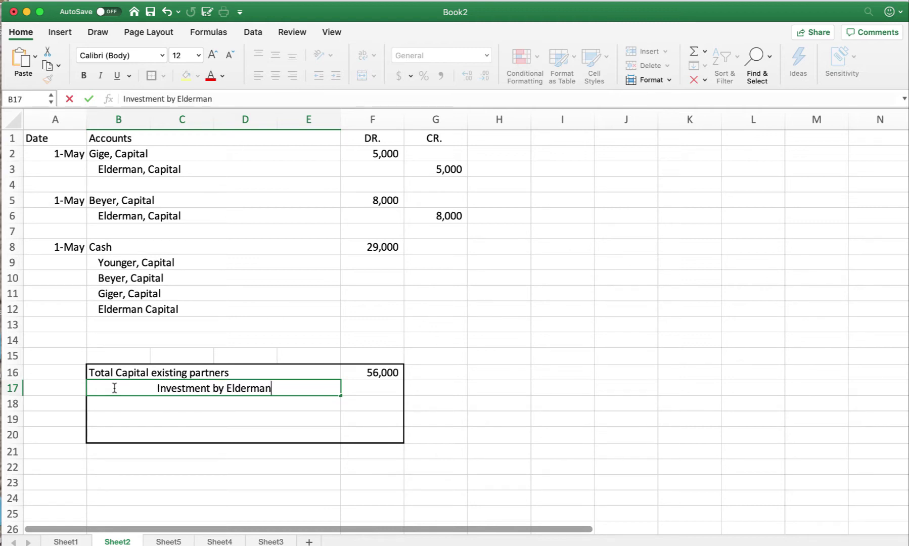
key(Tab)
click(115, 388)
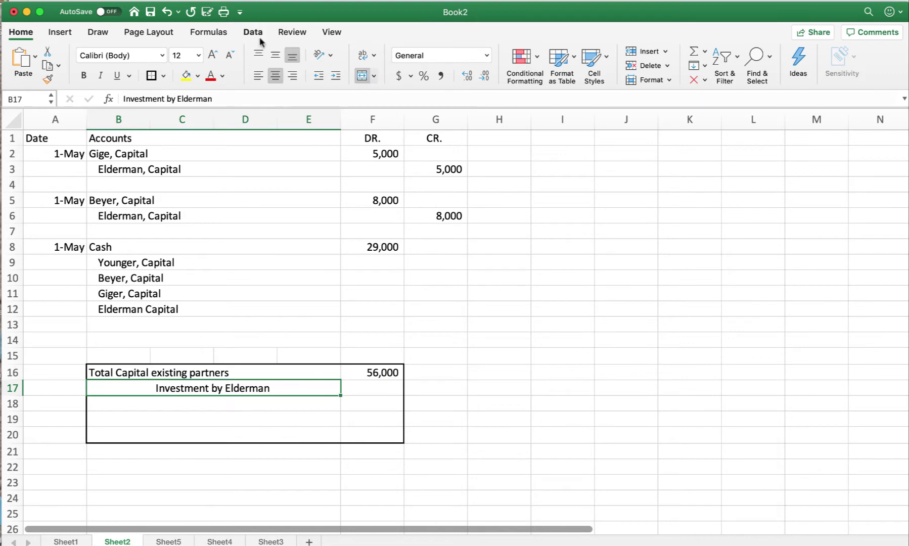
click(257, 76)
Enter 29000 in F17, taking the new partner's cash investment from assumption (3) of the problem
key(super+Tab)
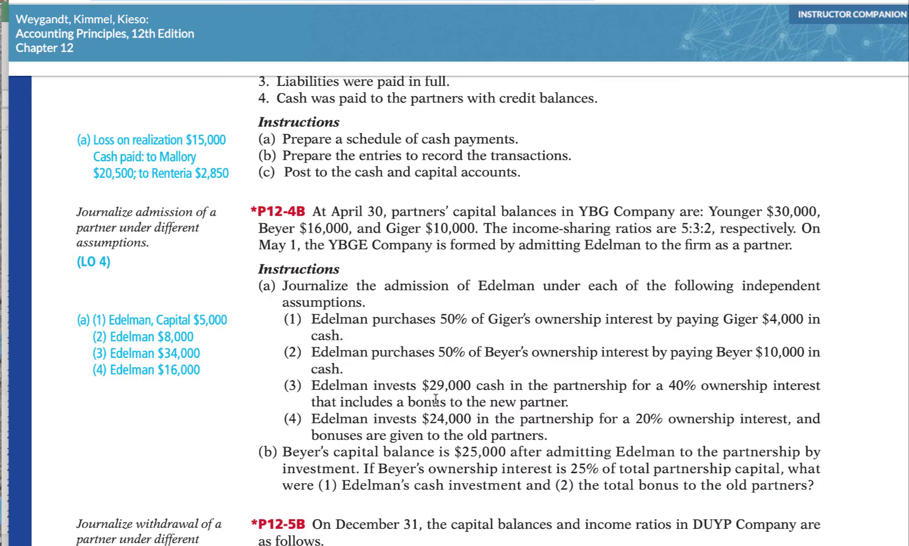
key(super+Tab)
text(29000)
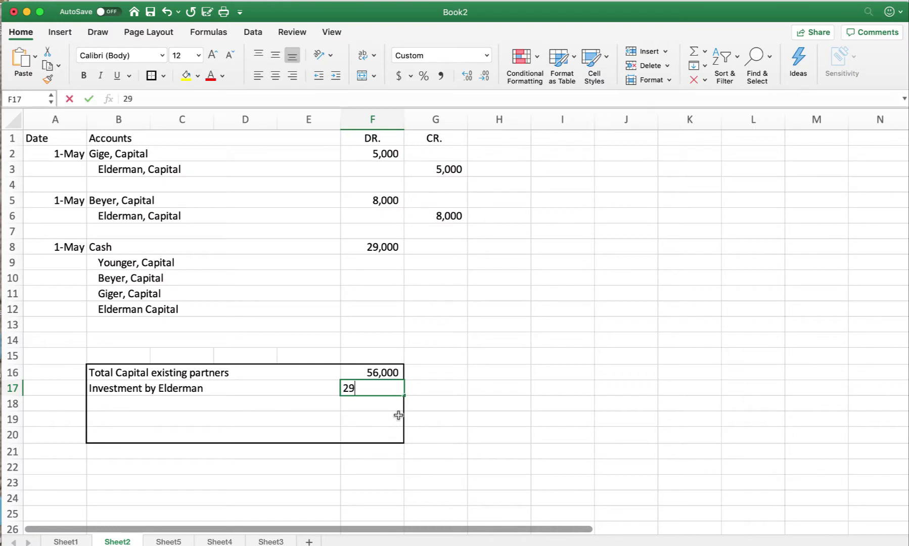
key(Return)
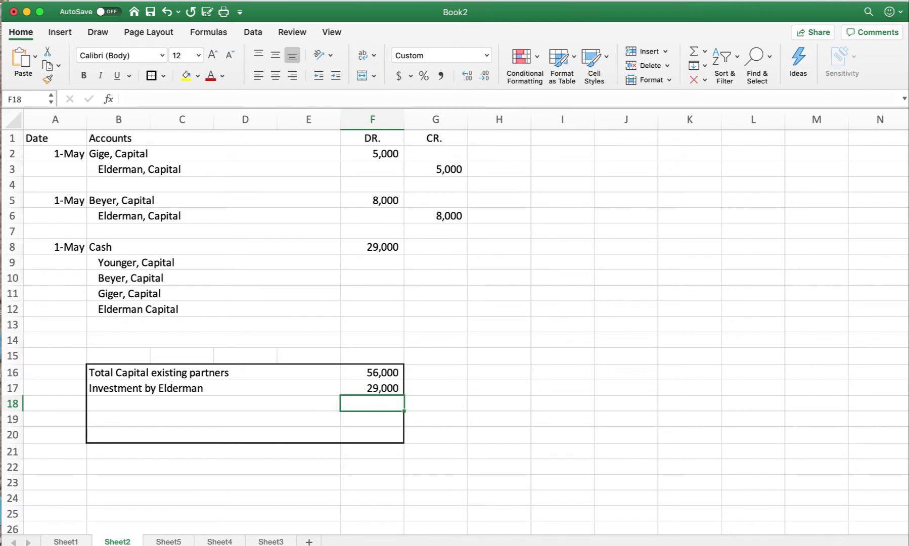
Apply a bottom border to F17, under the new partner's investment amount
click(373, 385)
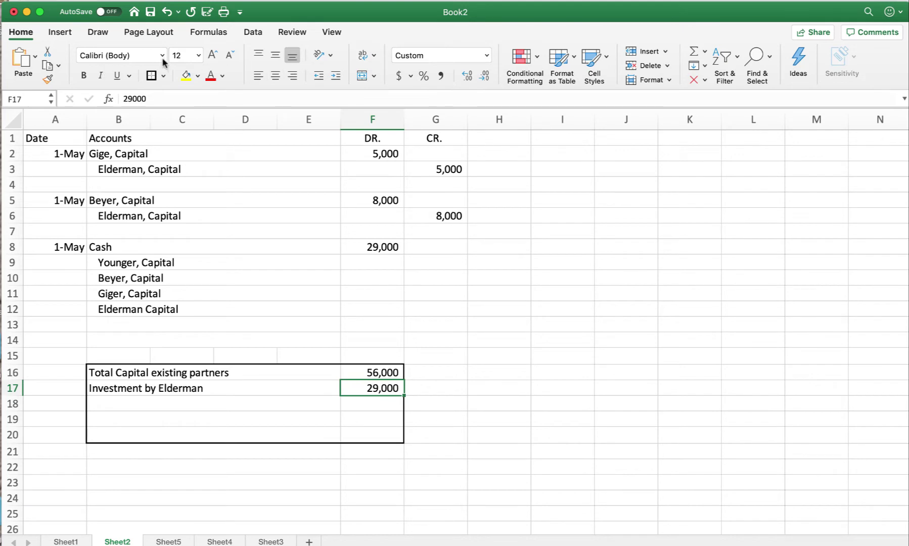
click(163, 75)
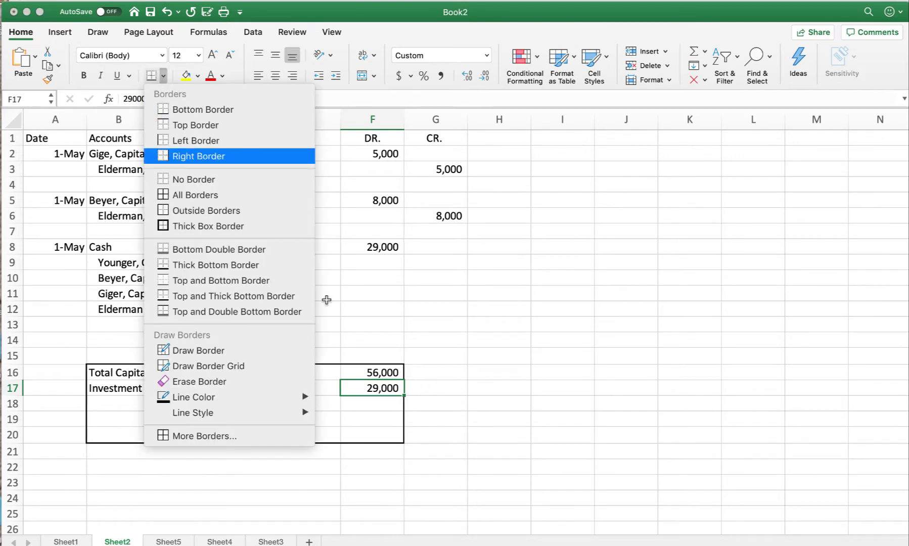
click(434, 412)
Total the existing capital and the new investment in F18 with =SUM(F16:F17)
click(386, 406)
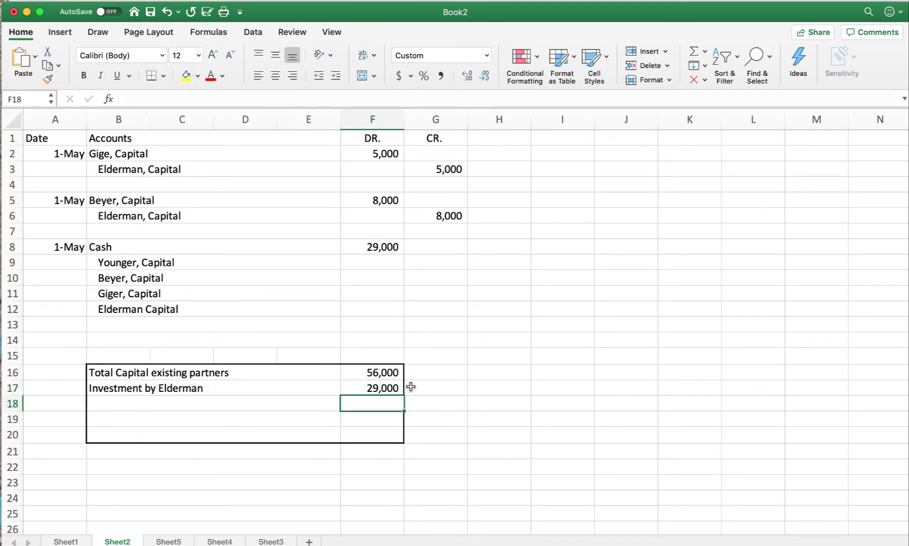
click(651, 53)
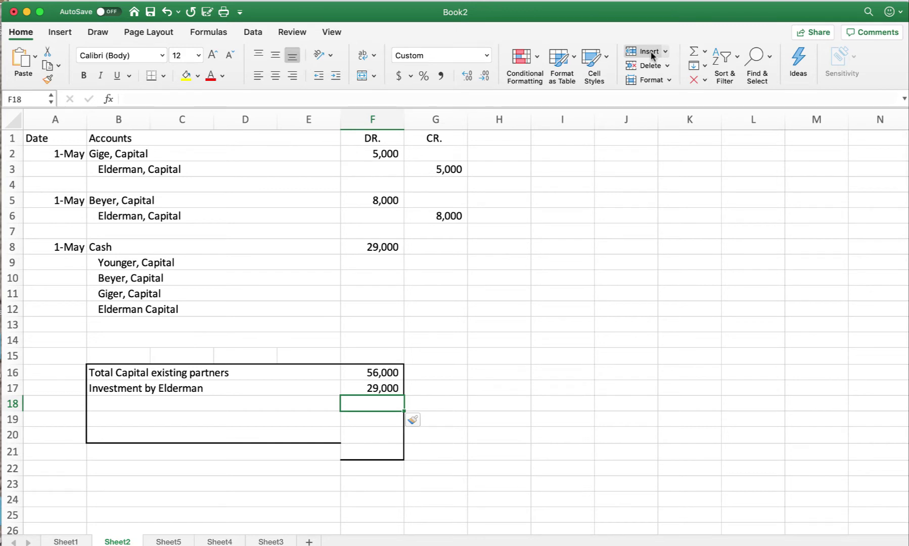
click(166, 12)
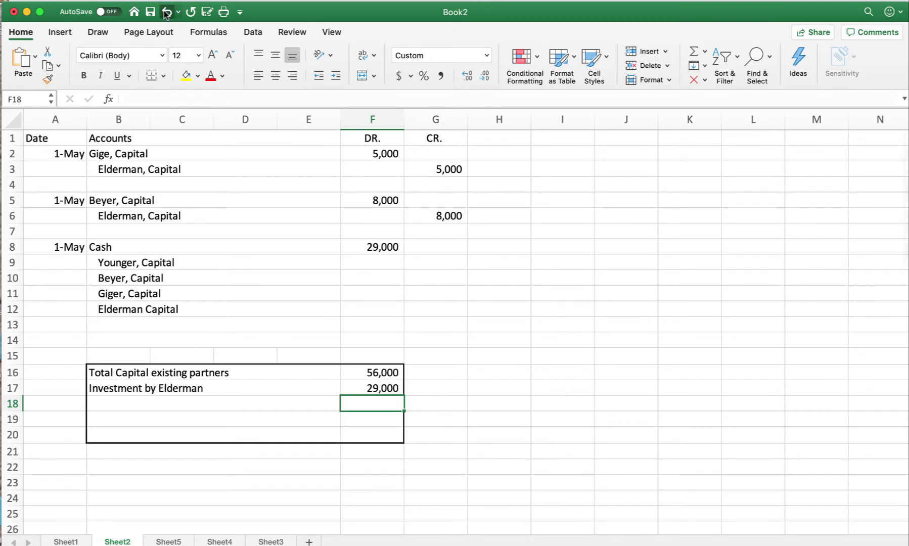
click(694, 51)
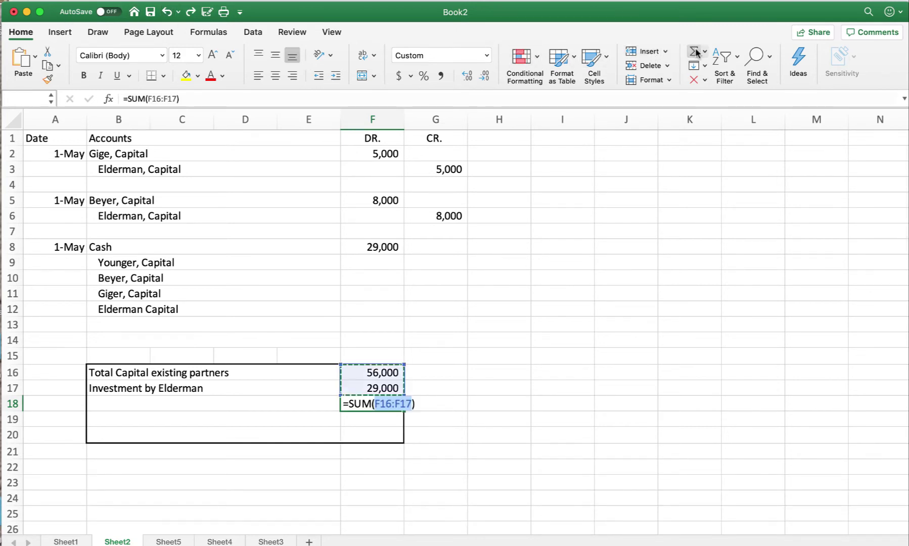
key(Return)
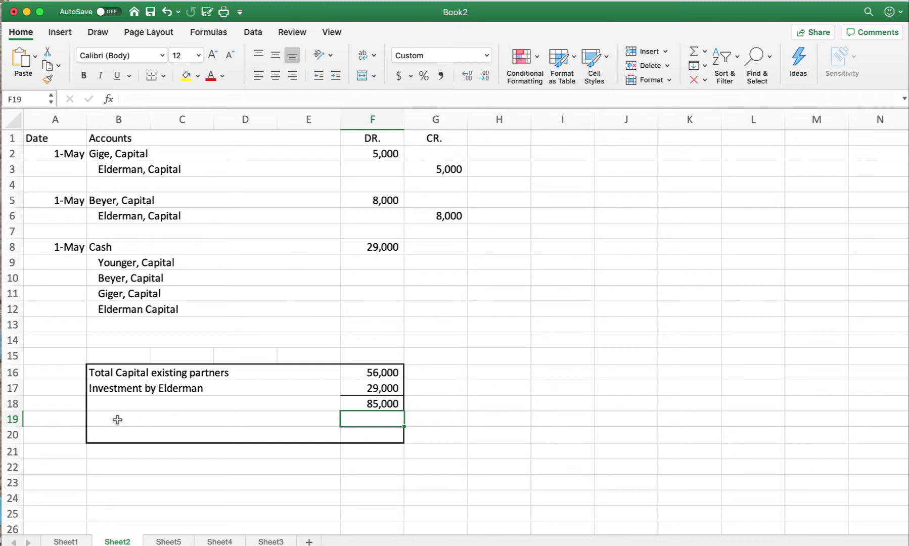
Remove all borders from B20:F20, the last row of the calculation box
drag(118, 420, 376, 417)
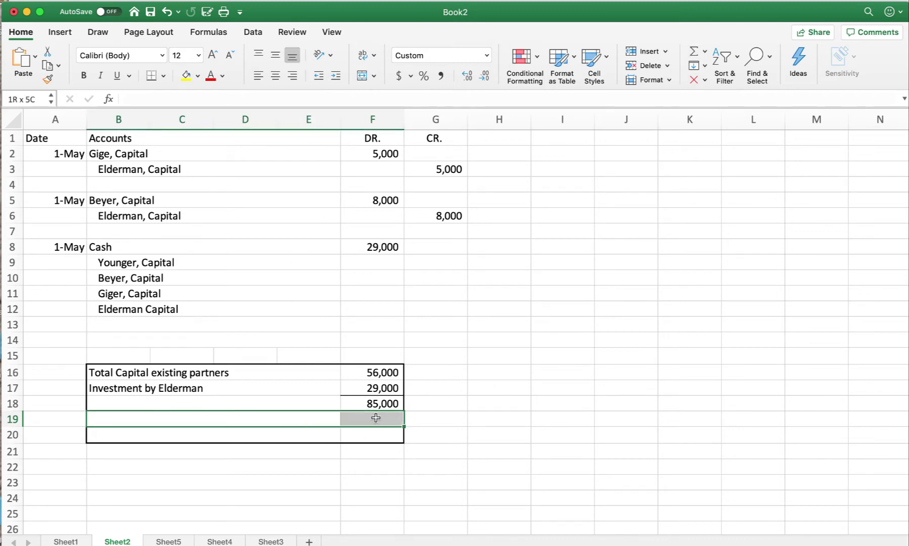
drag(93, 431, 366, 431)
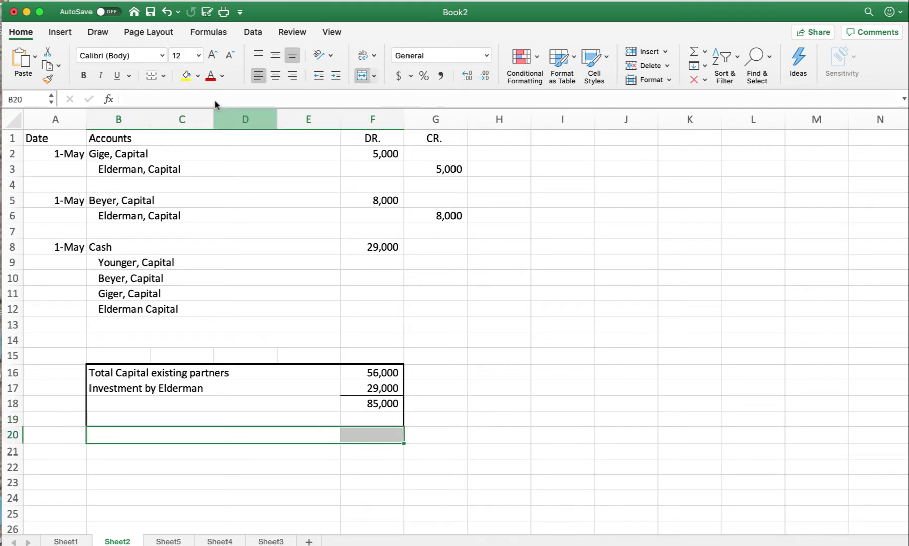
click(162, 76)
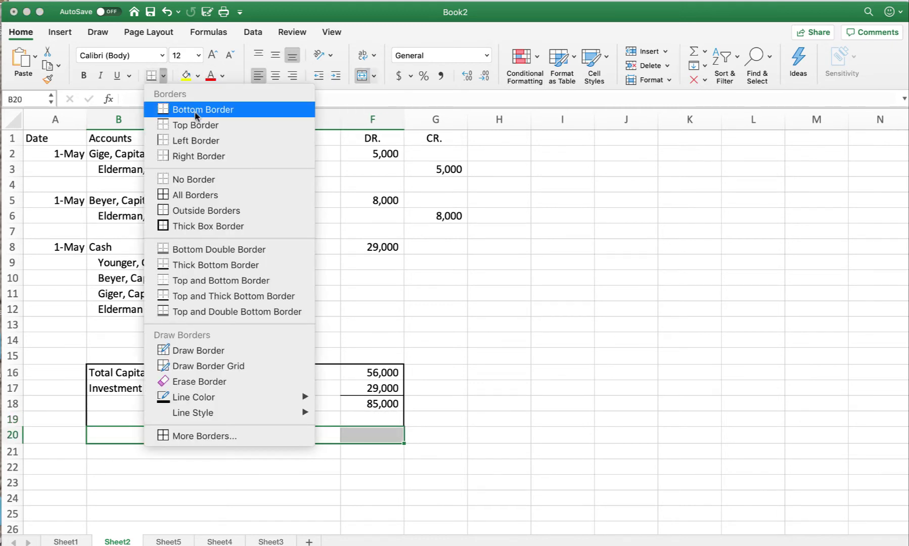
click(196, 179)
click(294, 469)
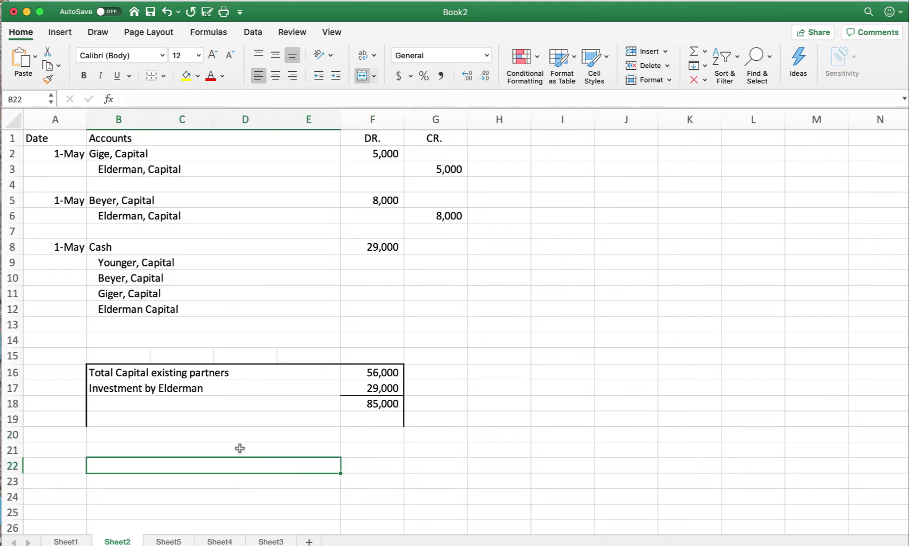
Enter the label "Total Capital of new Partnership" in B18, beside the summed amount
click(117, 406)
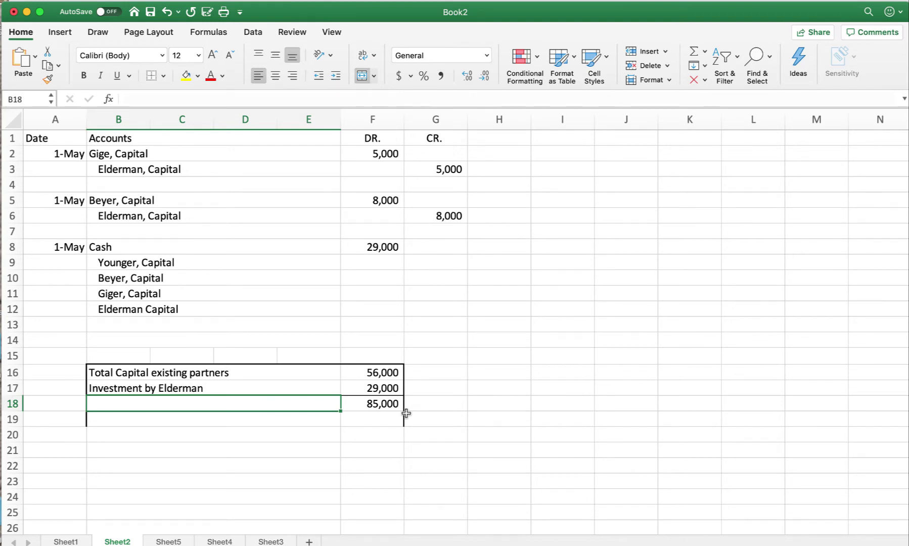
text(Total )
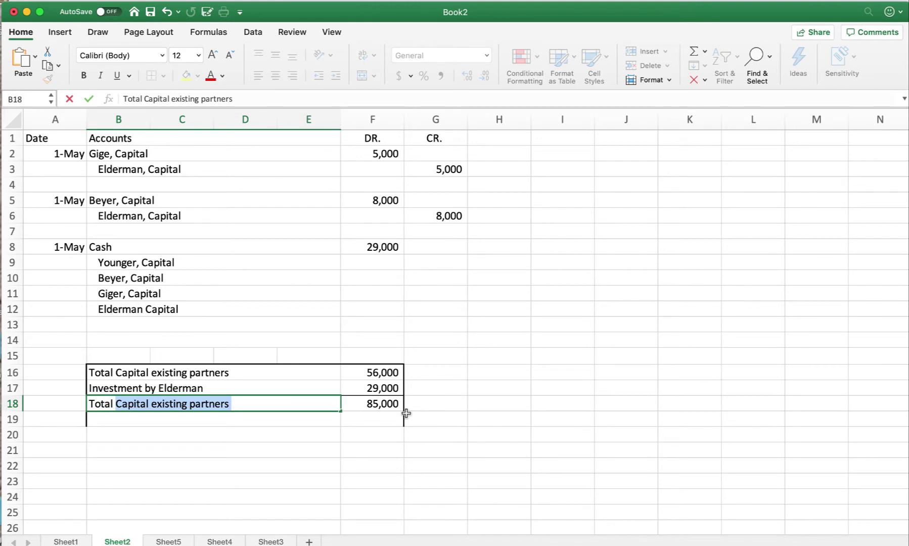
text(Capital )
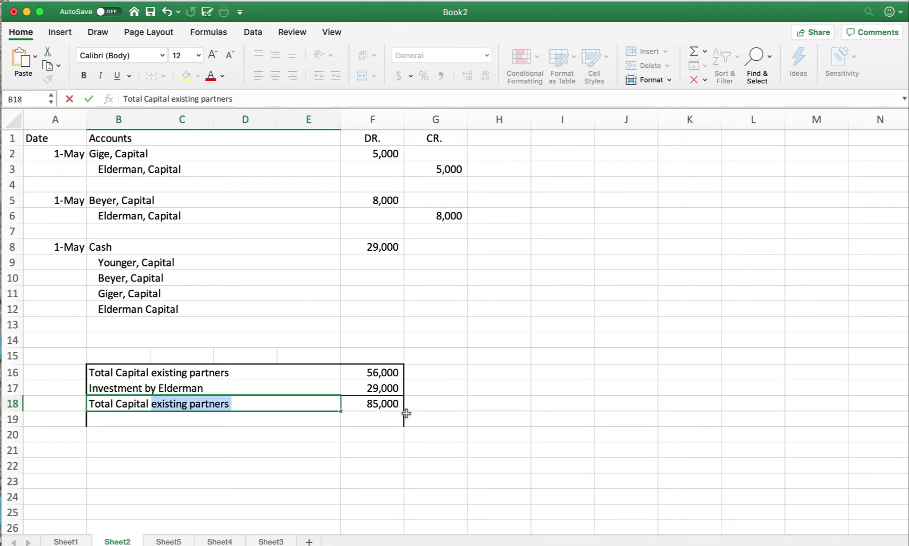
text(of new )
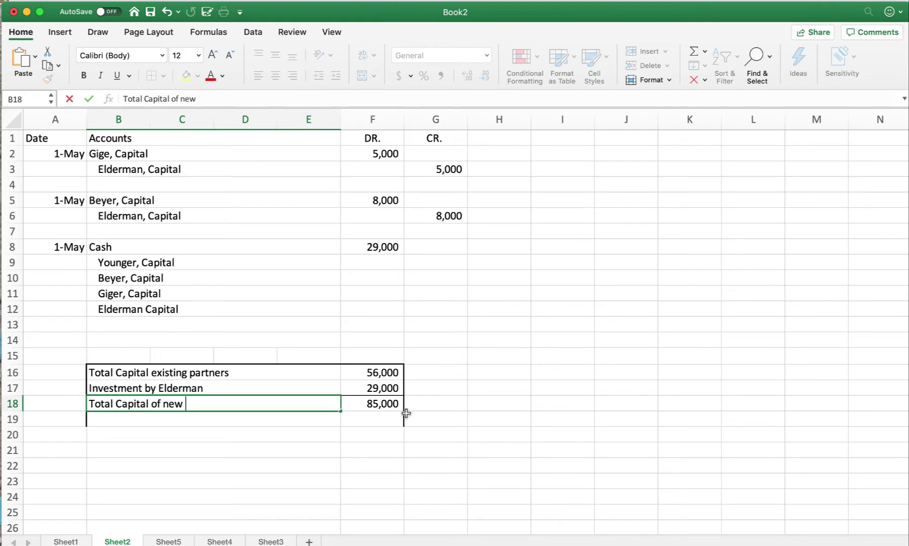
text(Partnership)
key(Return)
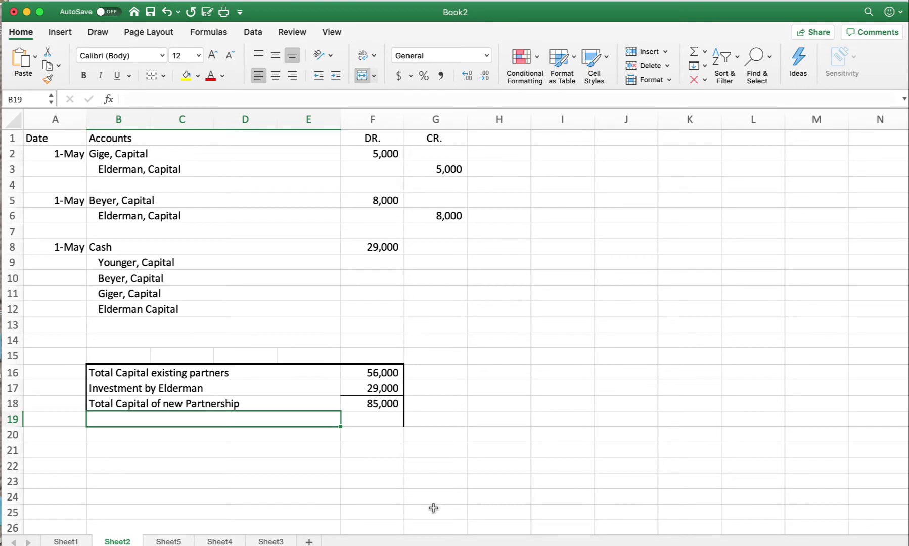
Enter a label in B20 made of the new partner's name followed by "capital"
click(122, 438)
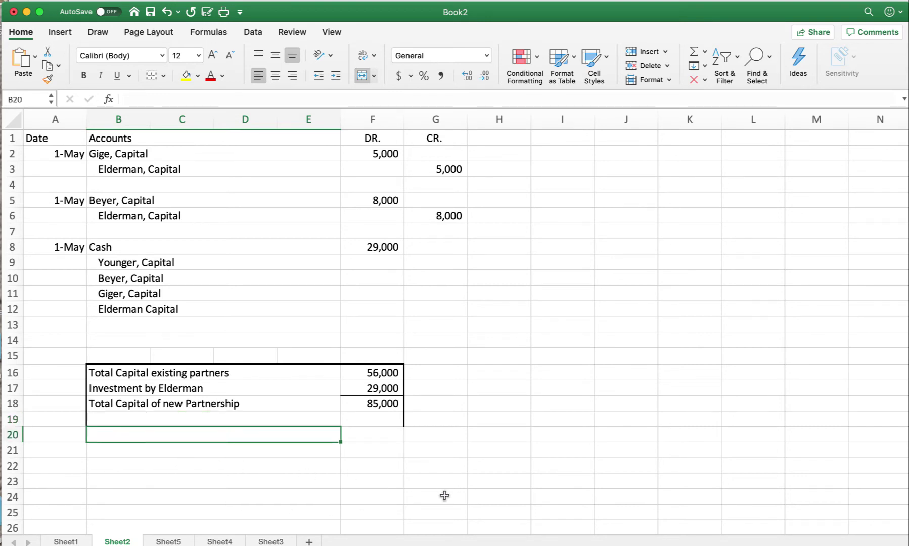
text(El)
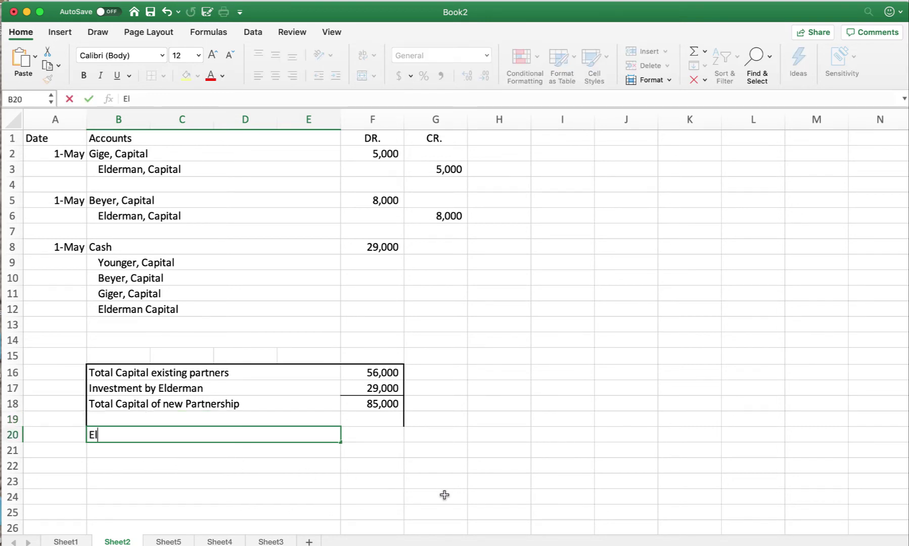
text(derman )
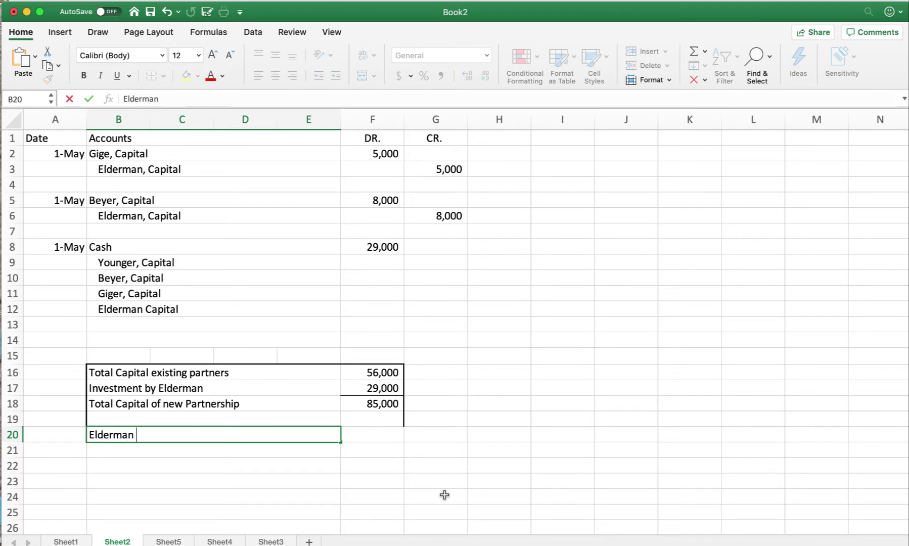
text(capital)
key(Tab)
Extend the label in B20 with "(85,000*40%", checking the new partner's ownership percentage in assumption (3) of the textbook problem
key(Left)
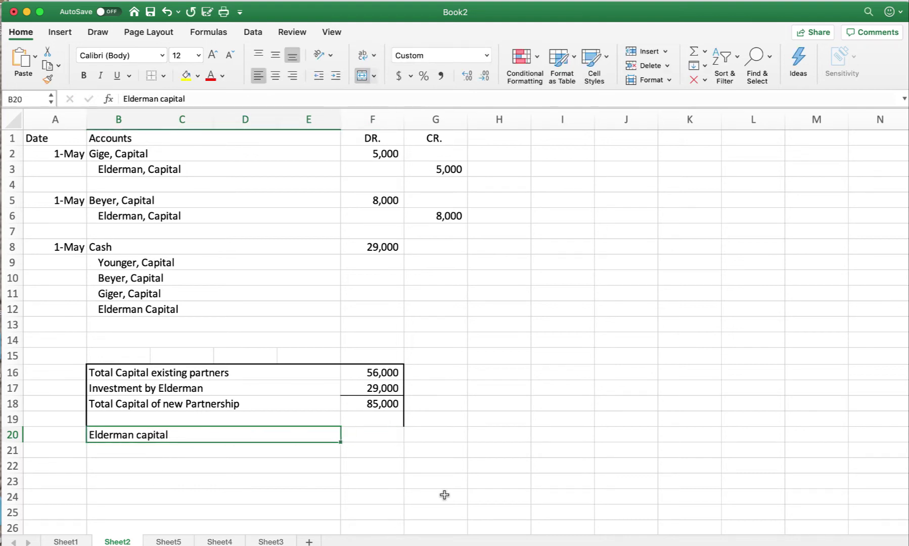
key(F2)
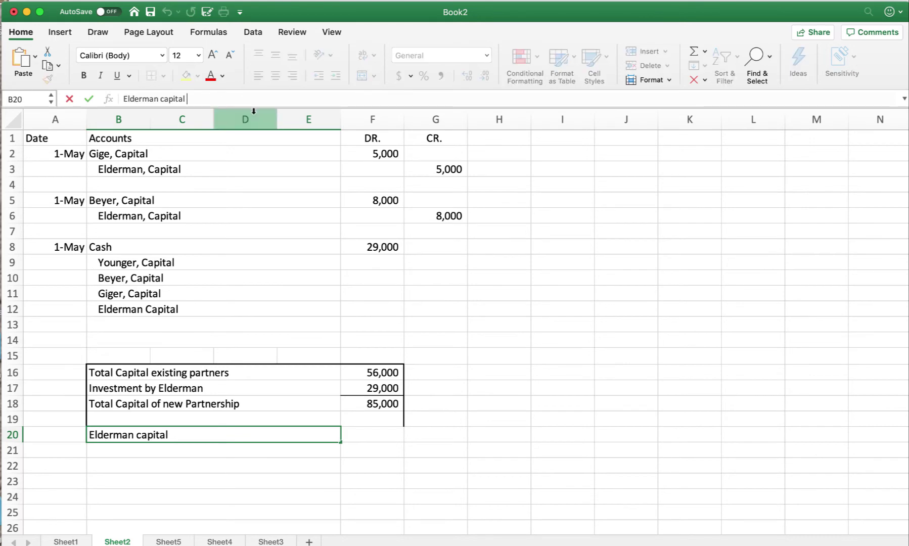
text(()
text(85,000*)
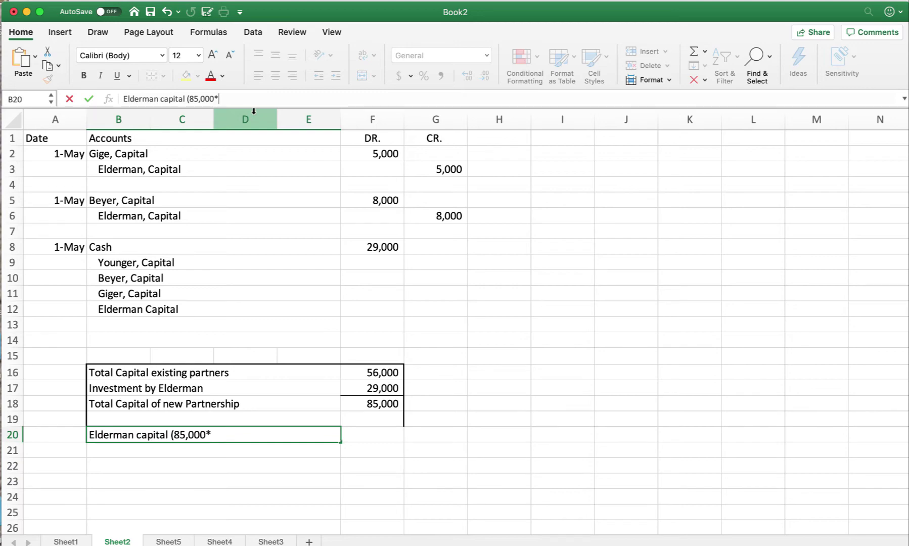
key(super+Tab)
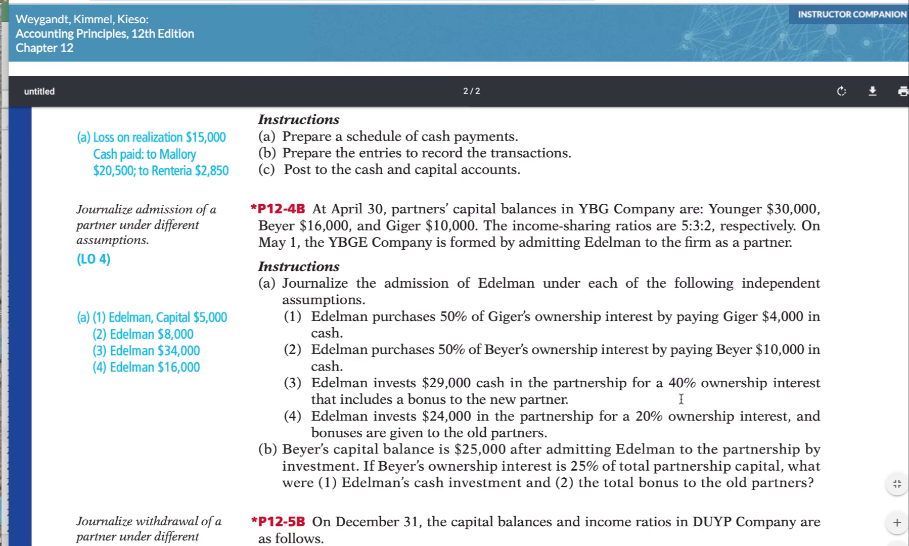
key(super+Tab)
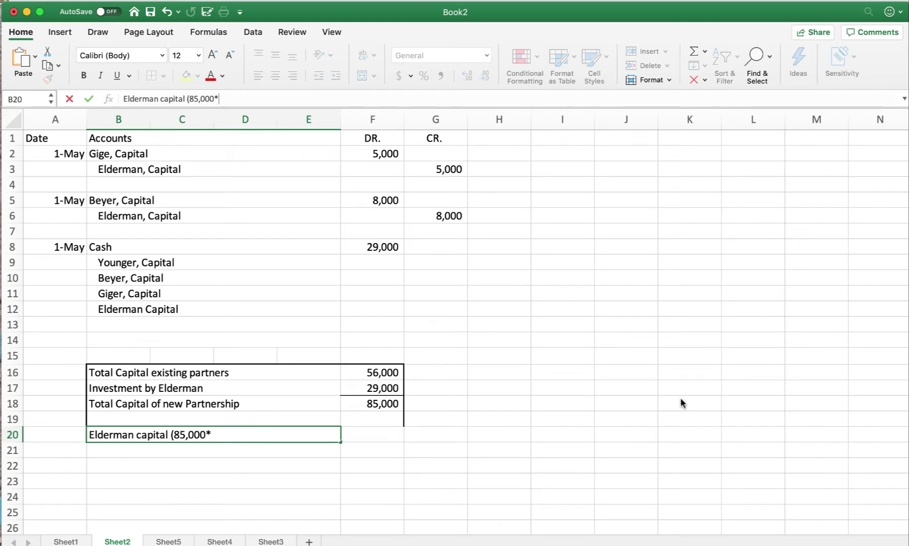
text(40%)
key(Tab)
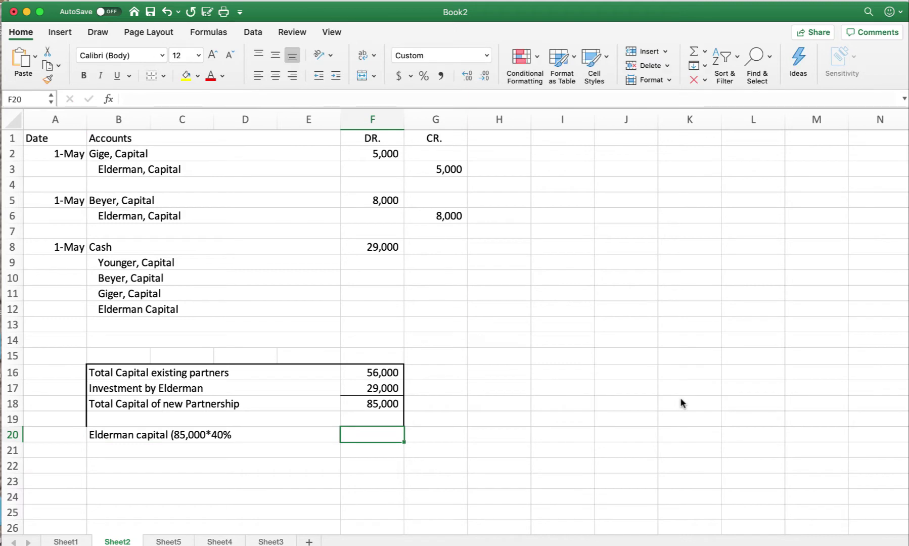
Calculate the new partner's capital share in F20 with =85000*.4
text(=)
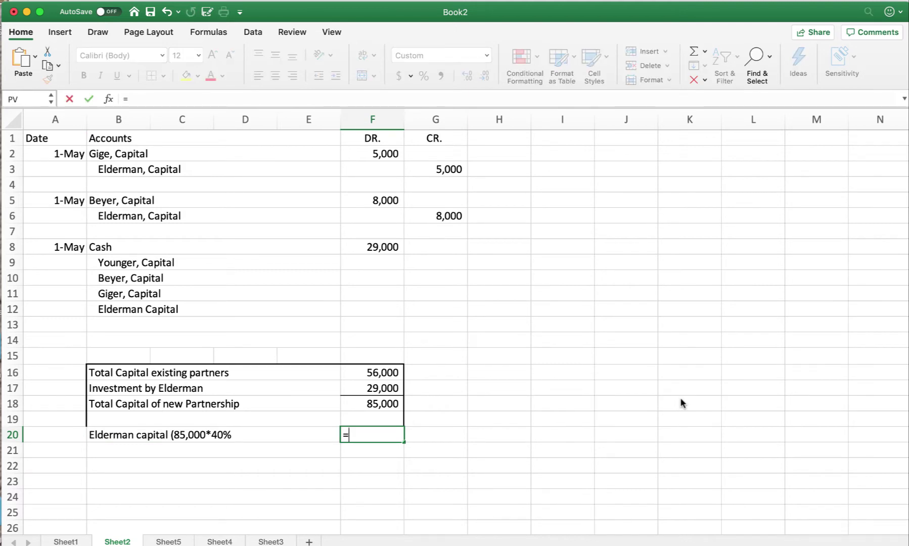
text(85000*.4)
key(Return)
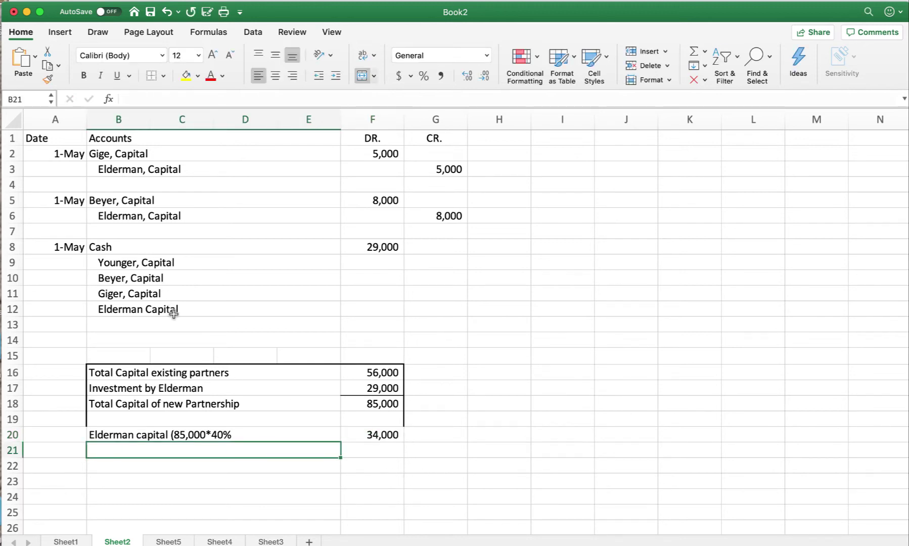
Enter 34,000 in G12 as the credit to the new partner's capital account in the third journal entry
click(416, 309)
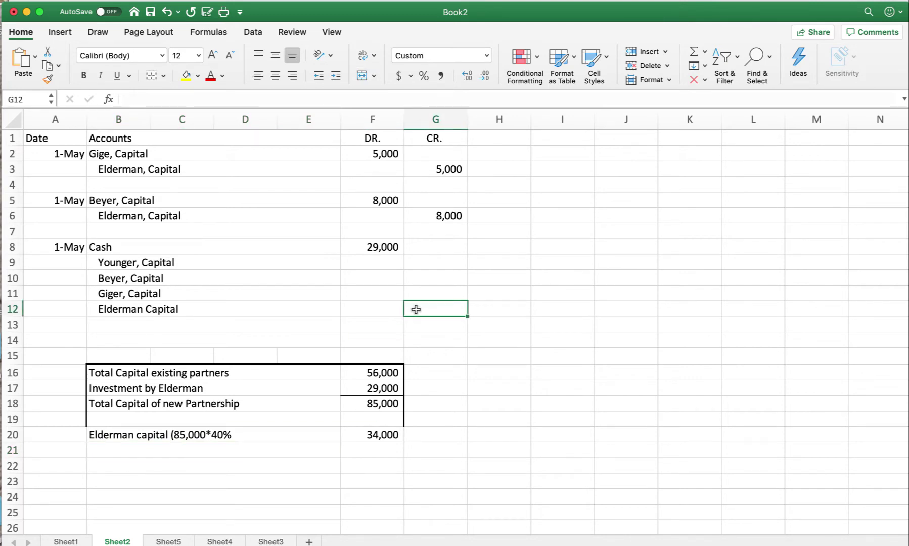
text(34,)
text(000)
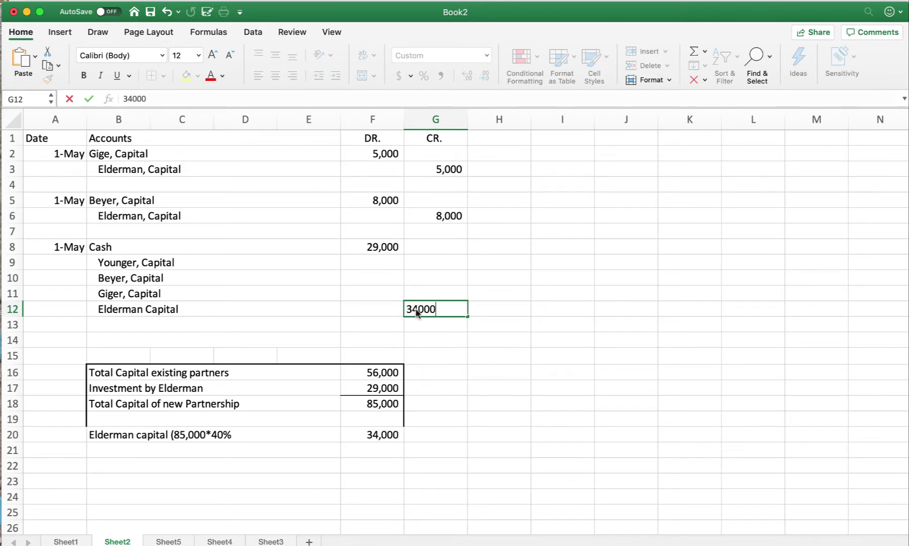
key(Return)
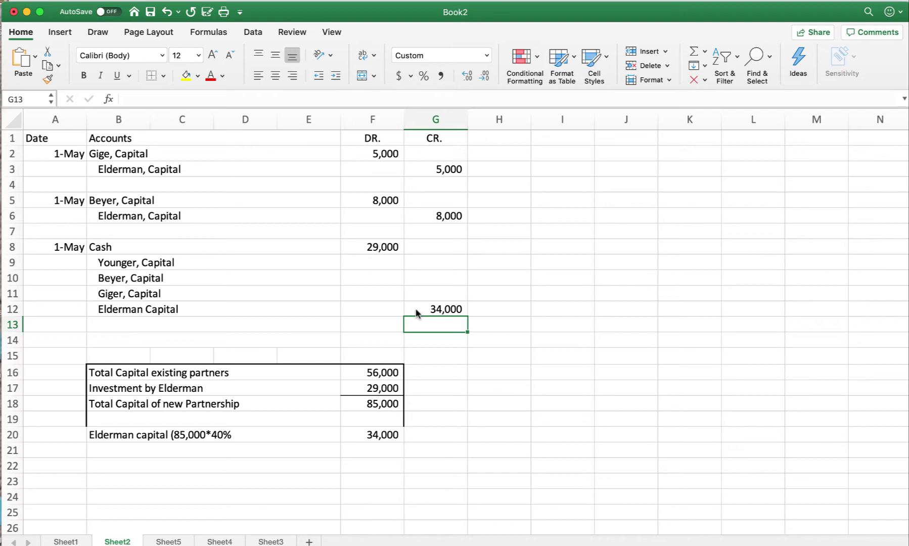
Repeat the existing partners' capital line in row 22 by linking B22 to B16 and F22 to F16
click(104, 465)
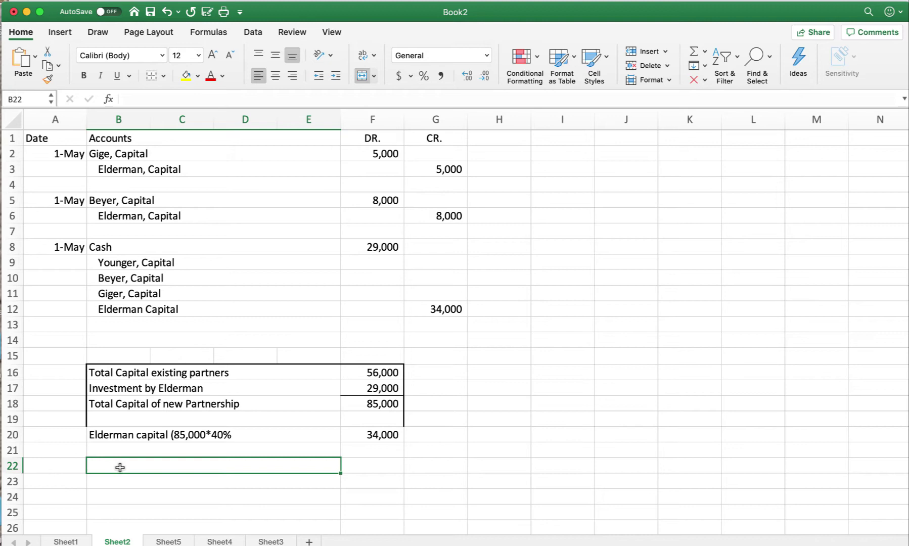
text(=)
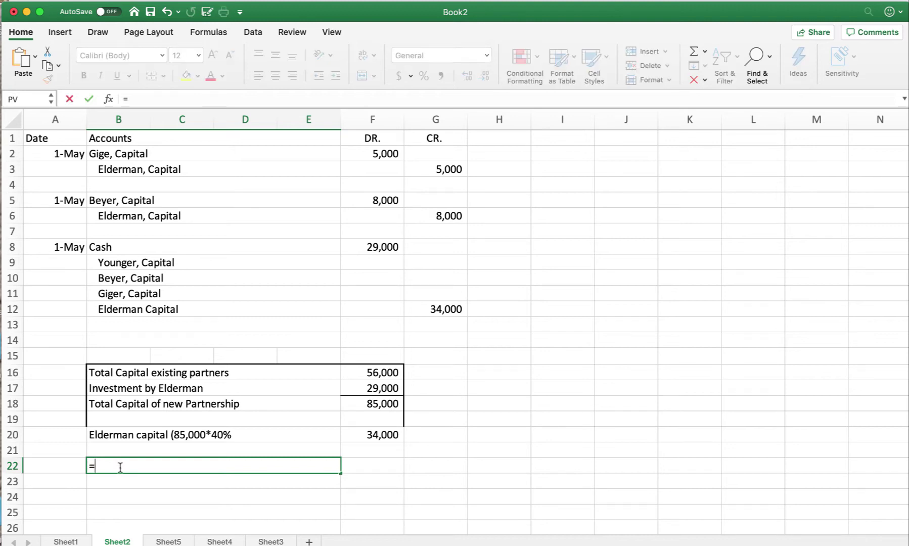
click(139, 372)
key(Return)
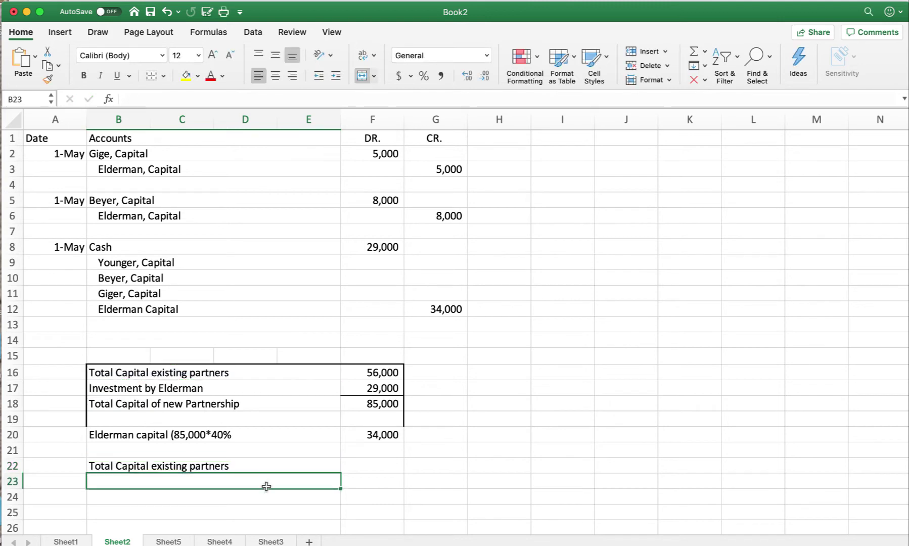
click(367, 470)
text(=)
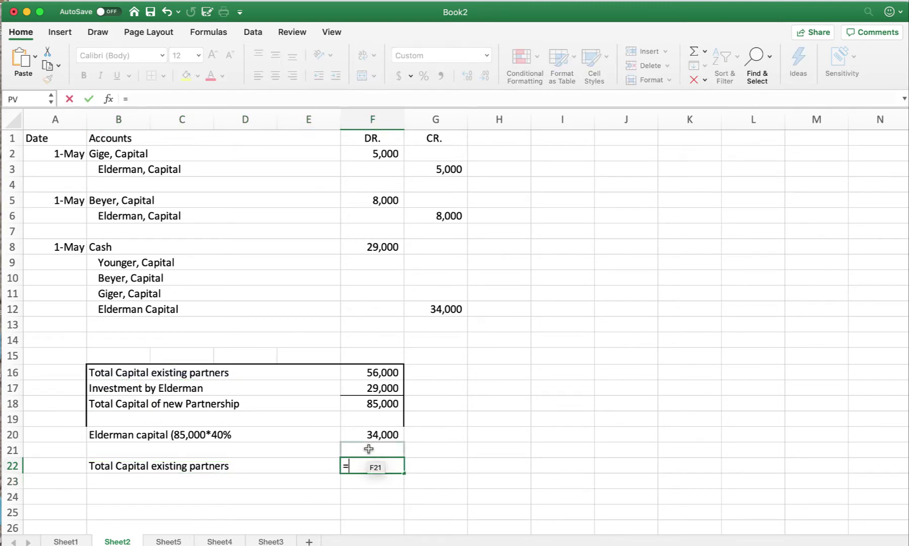
click(380, 374)
key(Return)
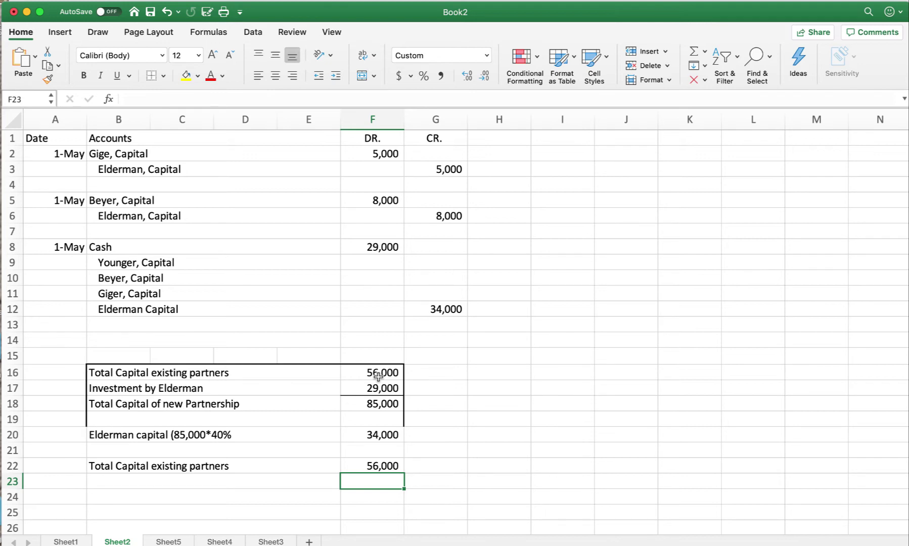
Replace the label in B22 with "Investment by new partner"
click(381, 465)
key(Left)
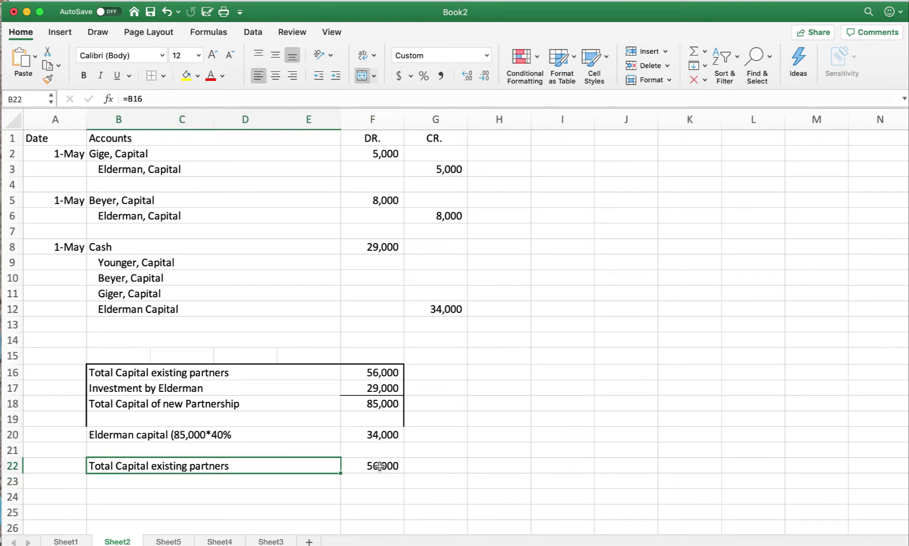
key(Delete)
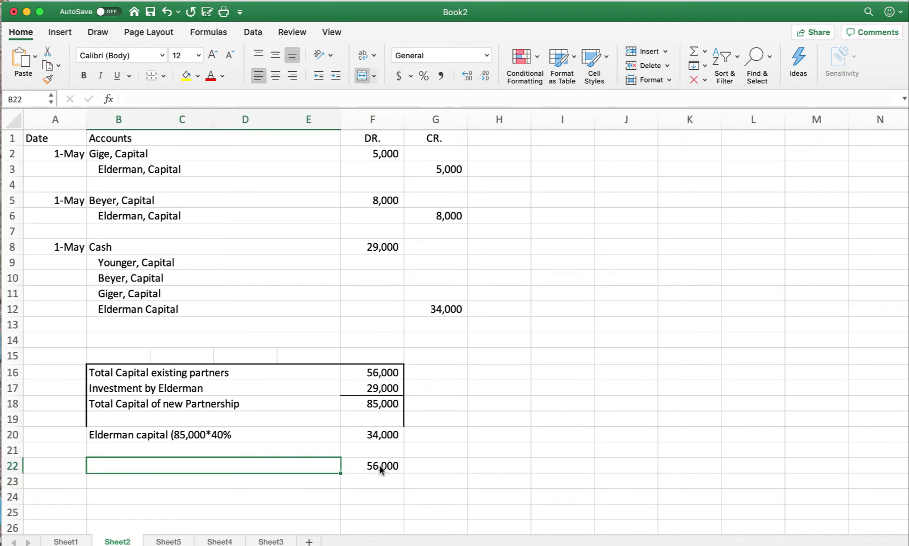
text(Investmen)
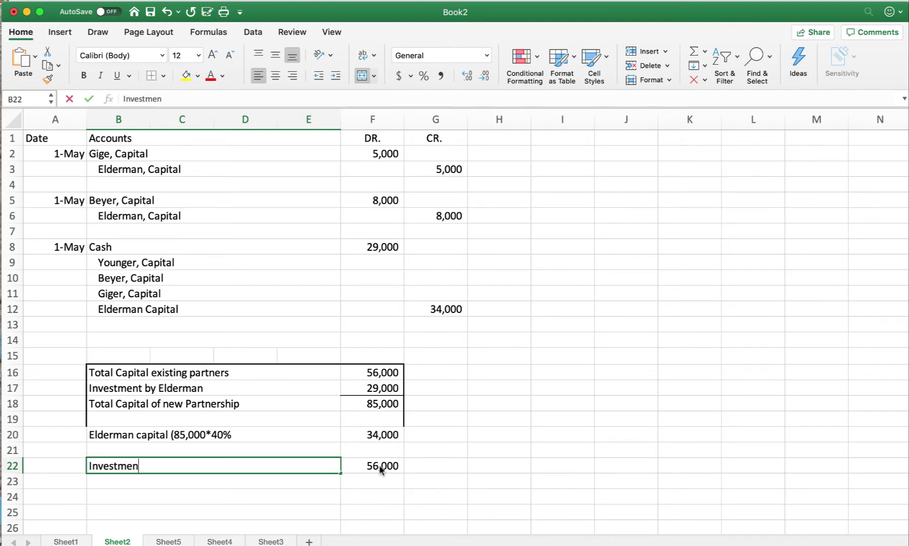
text(t bt)
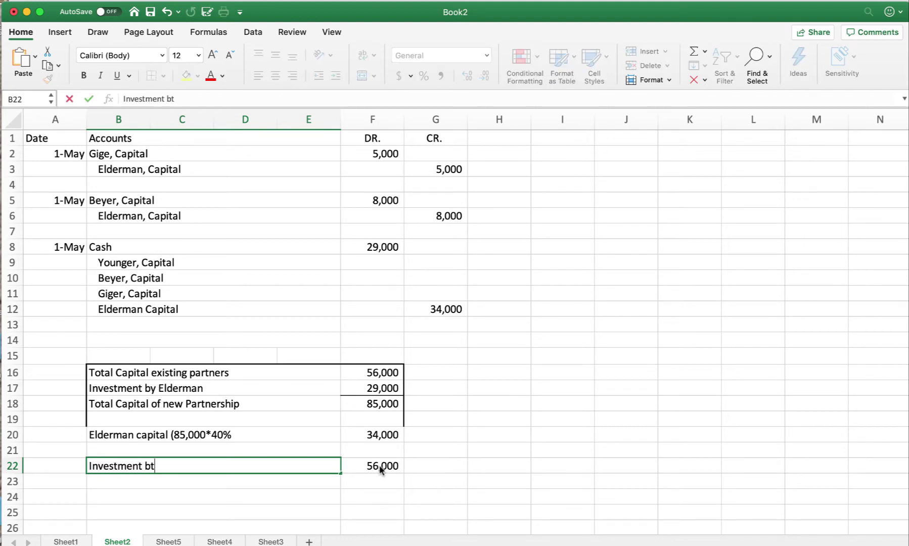
key(BackSpace)
text(y new partner)
Link F22 to the cash debit of the third journal entry with =F8
click(381, 468)
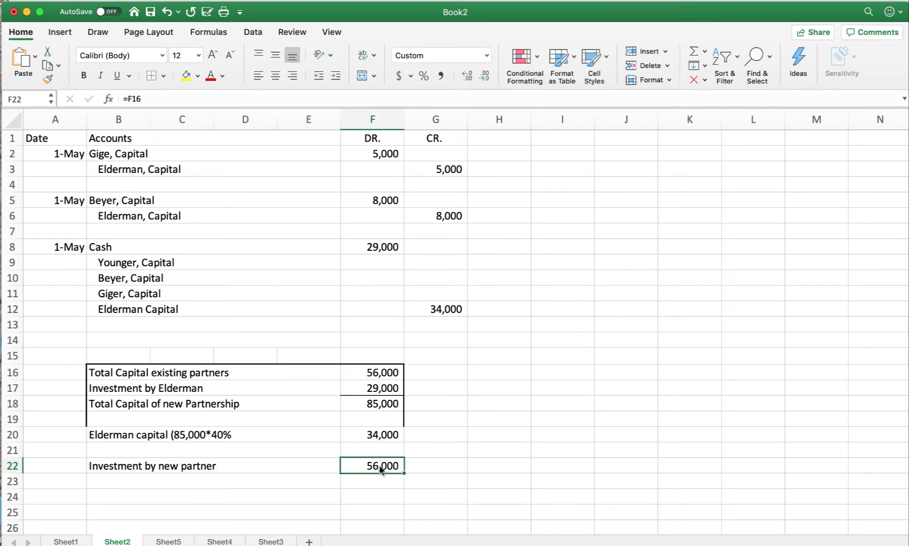
text(=)
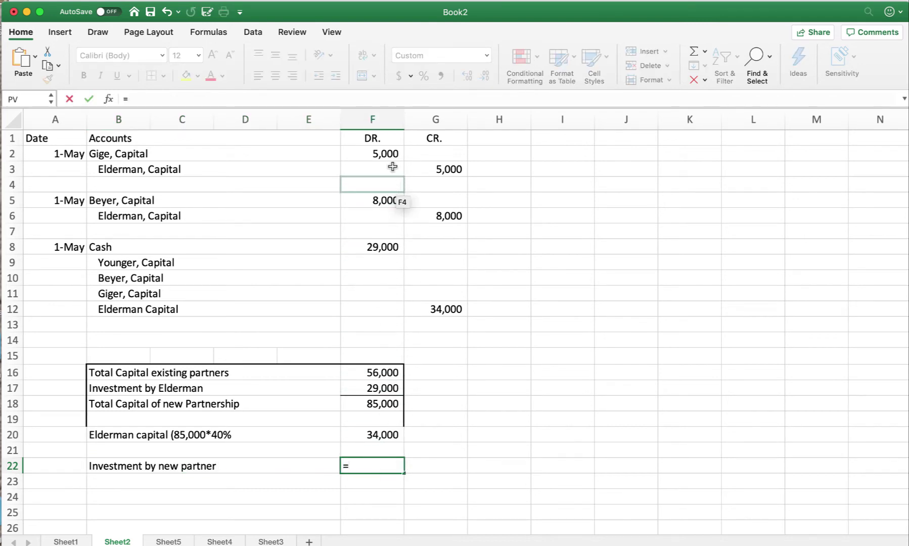
click(392, 248)
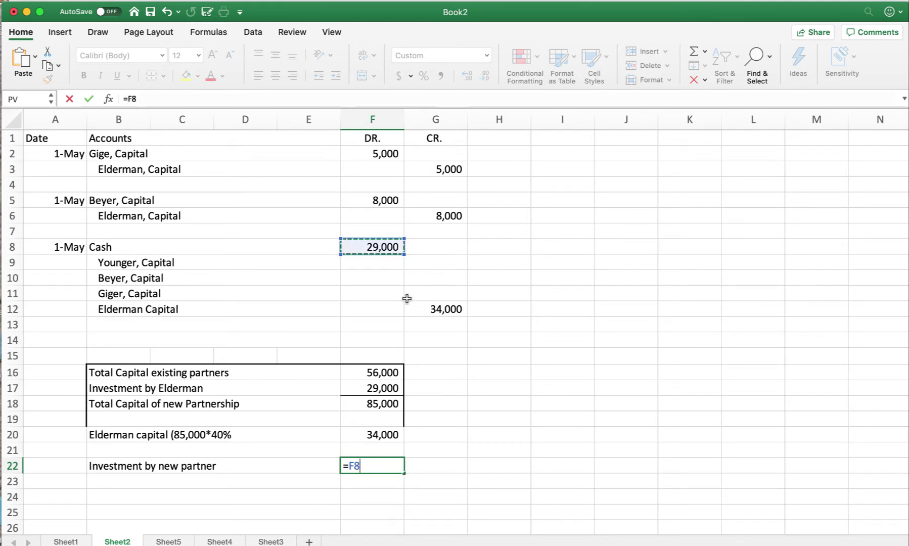
key(Return)
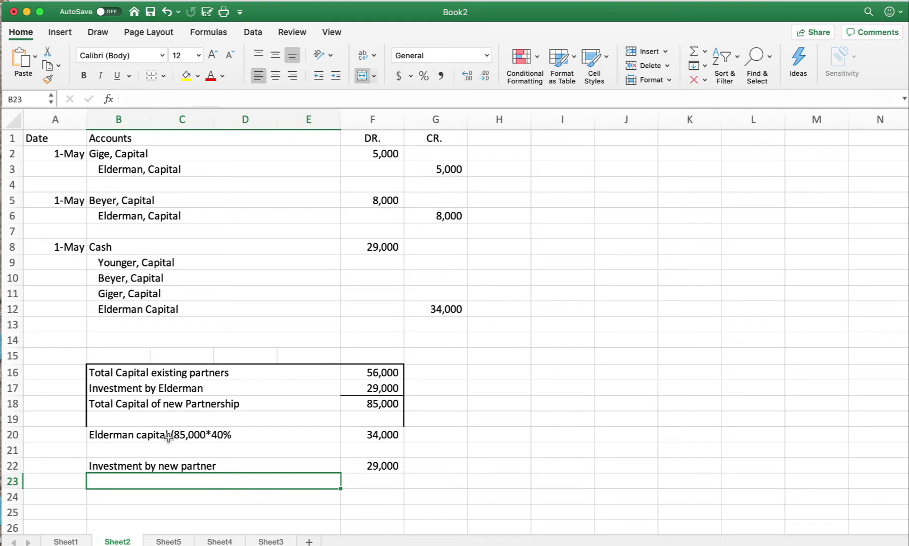
Label B23 with the new partner's name followed by "capital credit" and enter 34000 in F23
click(111, 438)
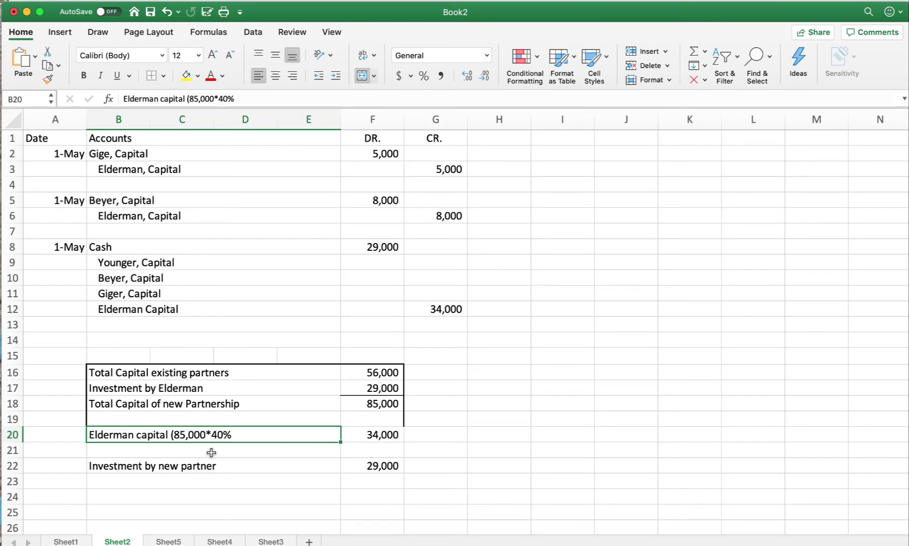
click(136, 481)
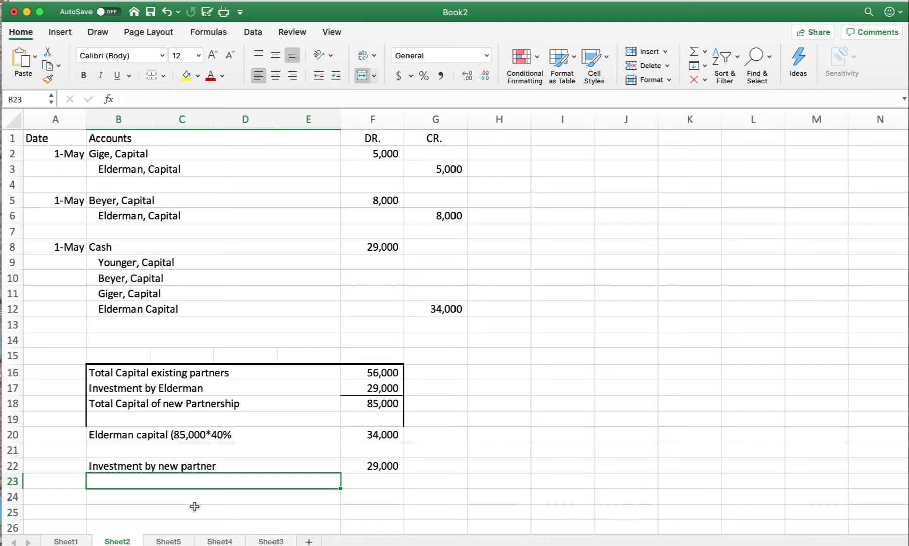
text(Elderman capital )
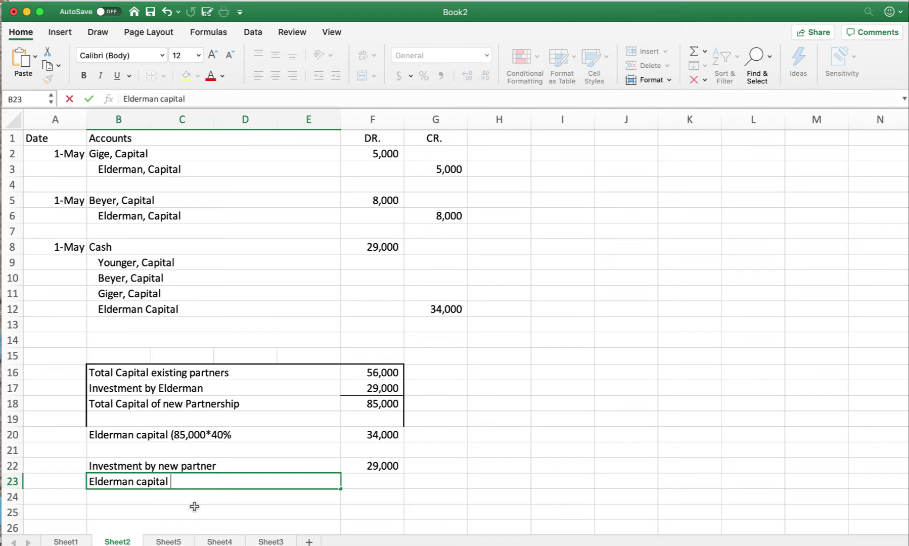
text(credit)
key(Tab)
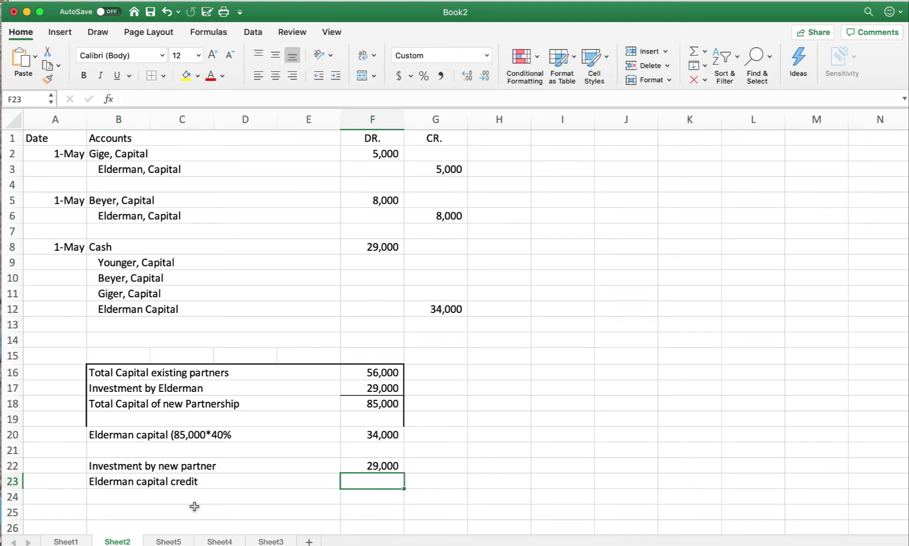
text(34000)
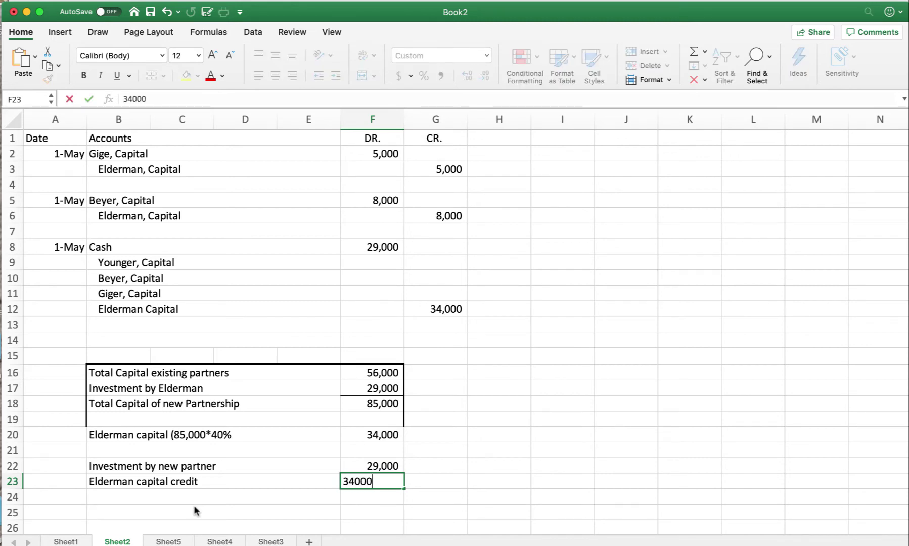
key(Return)
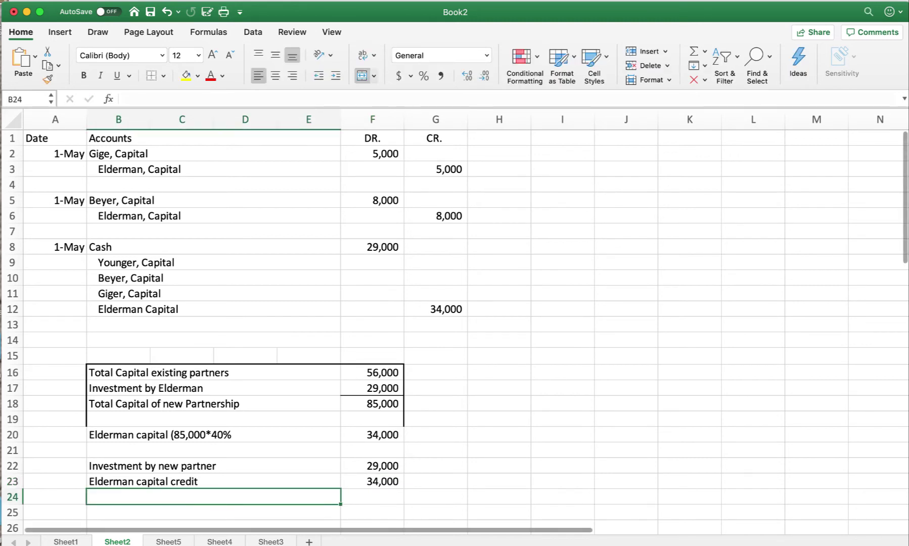
Apply a cell border to F23, the amount of the new partner's capital credit
key(Up)
key(Right)
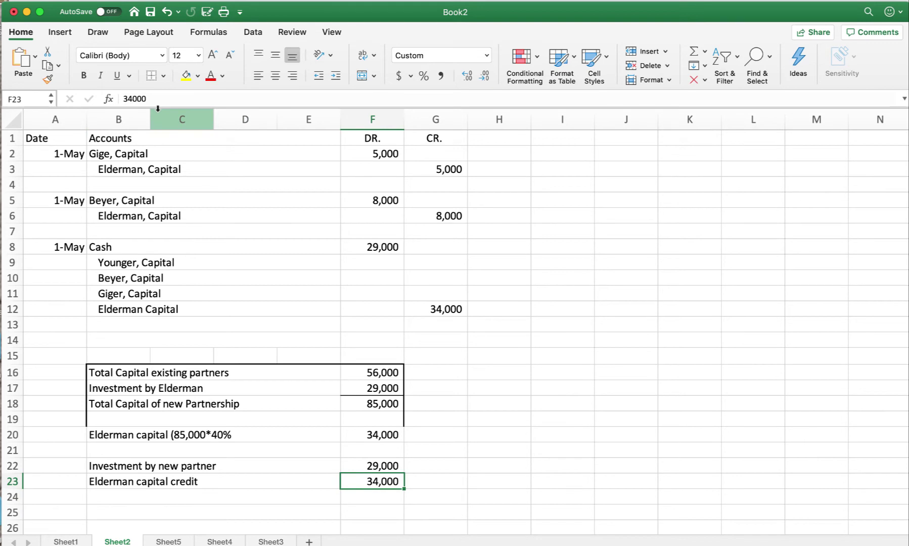
click(163, 75)
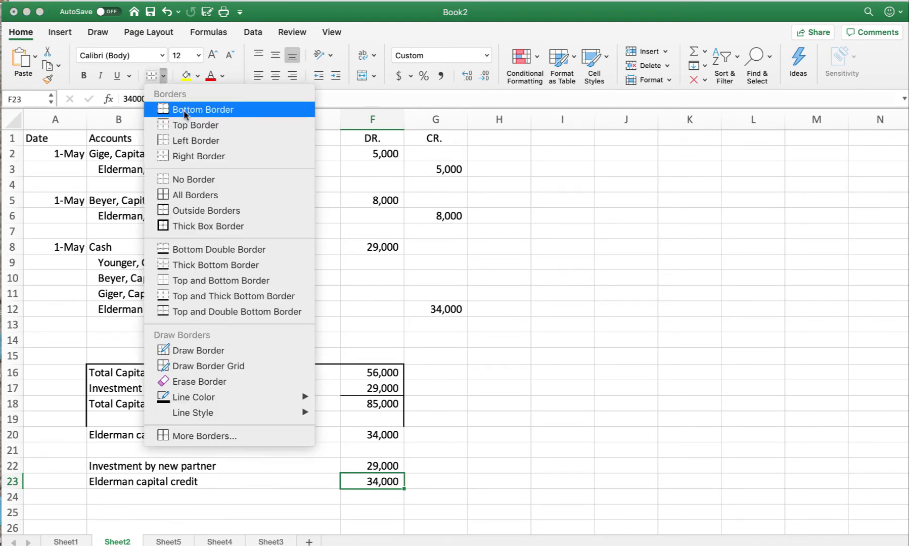
click(196, 141)
Calculate the bonus in F24 by subtracting the new partner's capital credit from the investment with =F22-F23
click(377, 497)
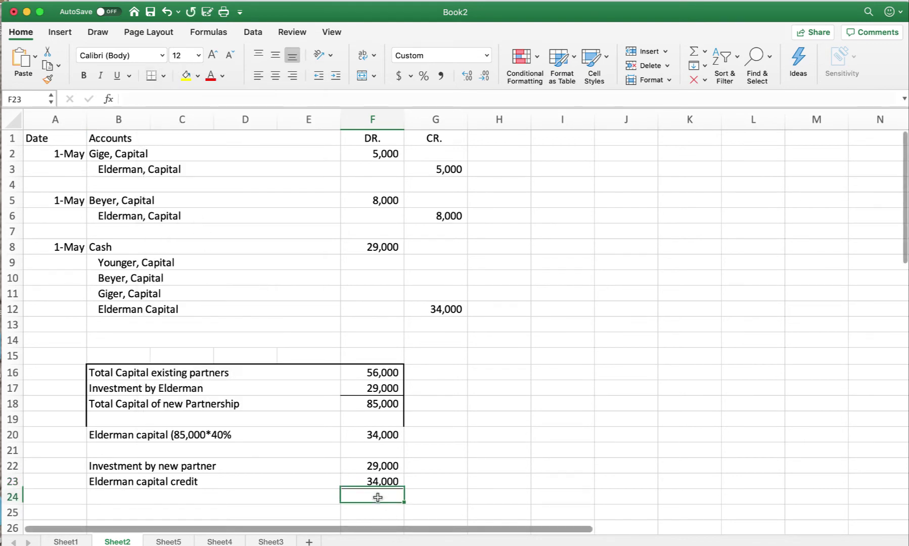
text(=)
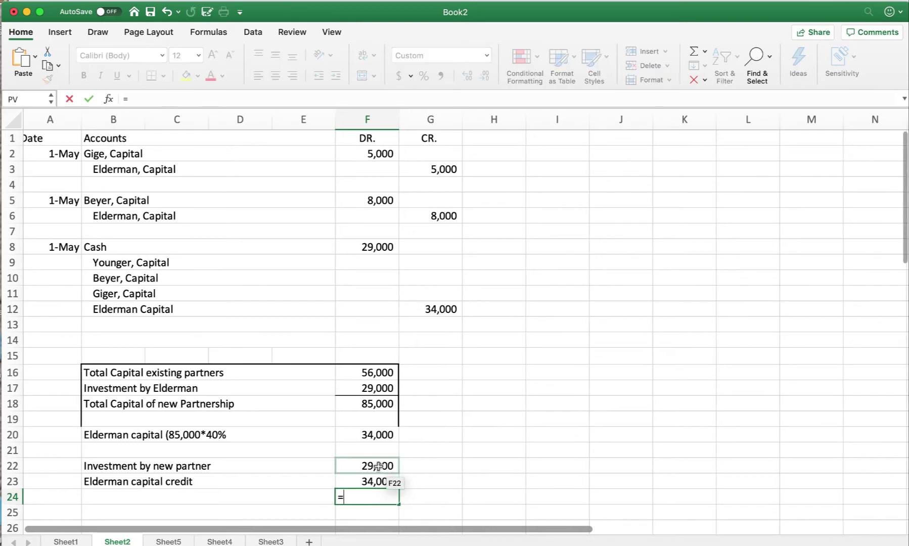
click(378, 466)
text(-)
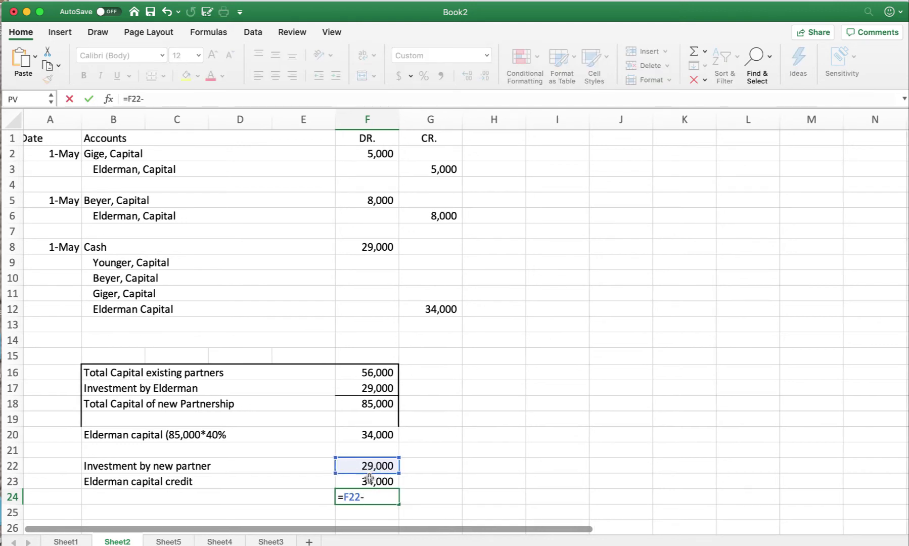
click(370, 480)
key(Return)
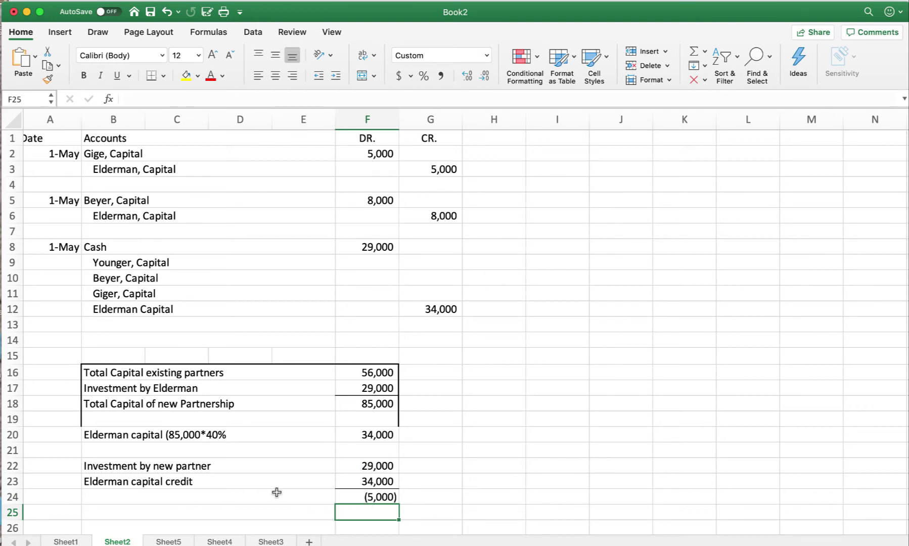
Label the bonus row in B24 as "Bonus to old Partners."
scroll(312, 492, down, 1)
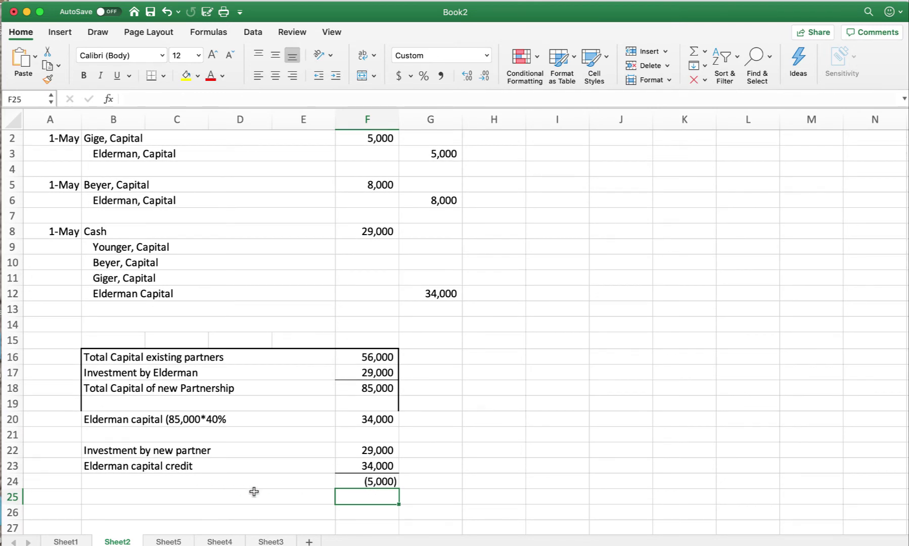
click(146, 480)
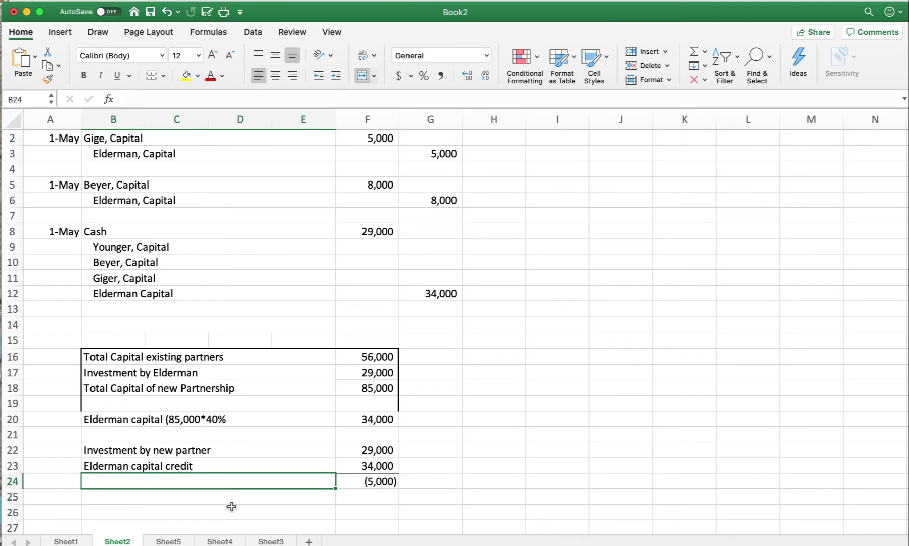
text(Bonus to )
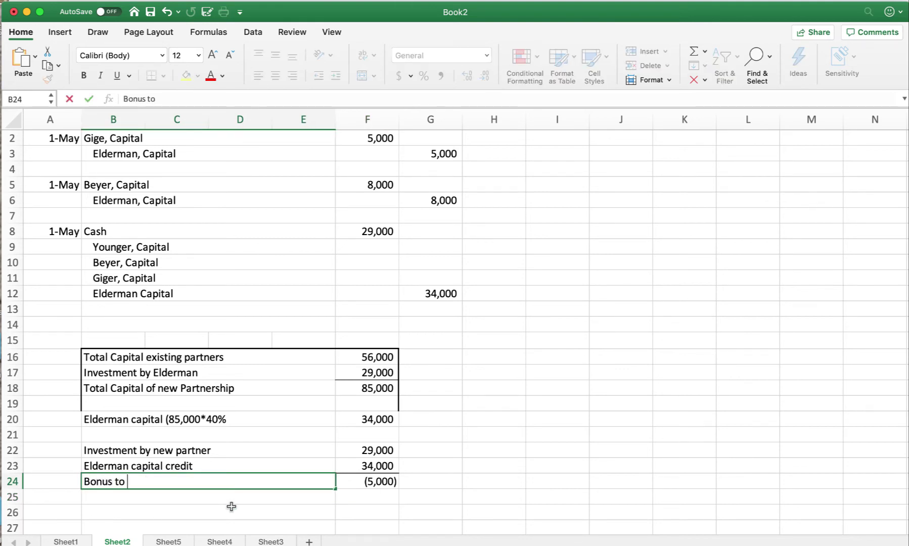
text(old Partners.)
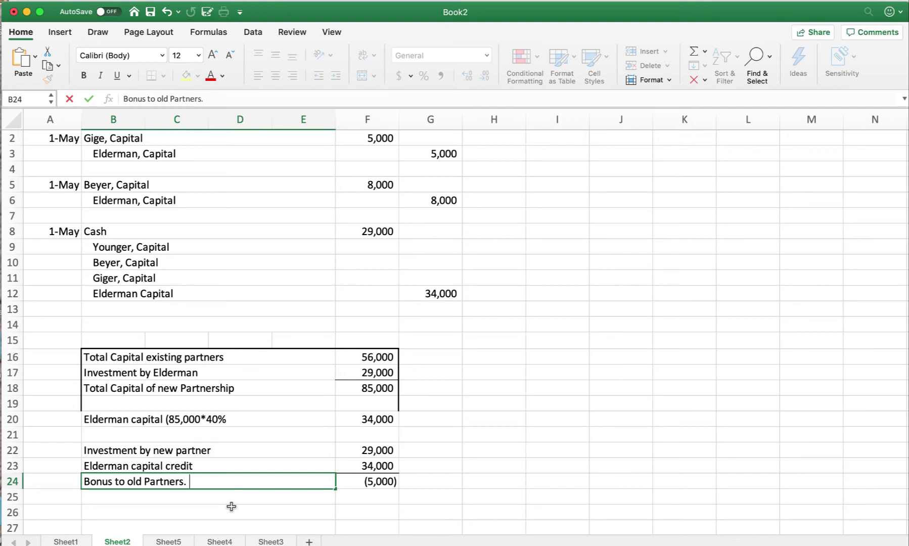
click(383, 486)
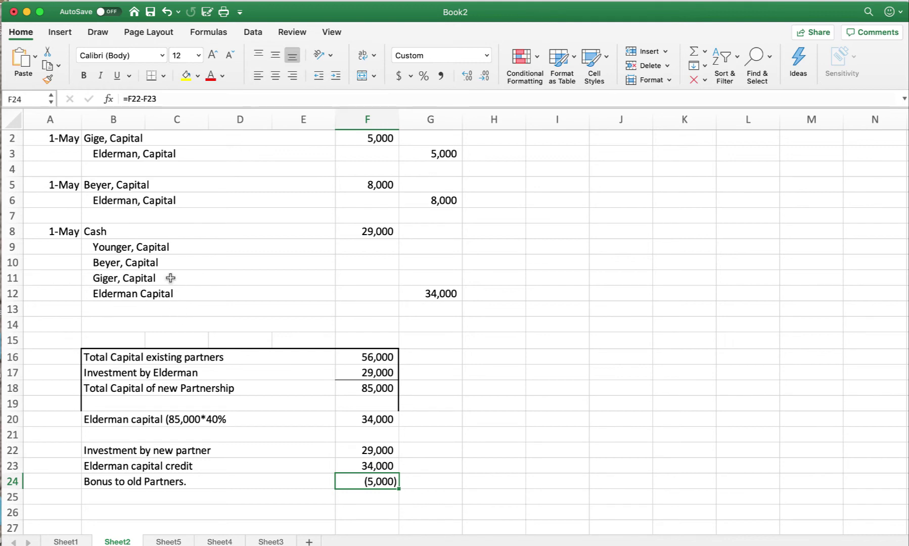
Check the income-sharing ratios in the P12-4B problem text and append "(-5000*5/10)" to the capital account label in B9
click(181, 247)
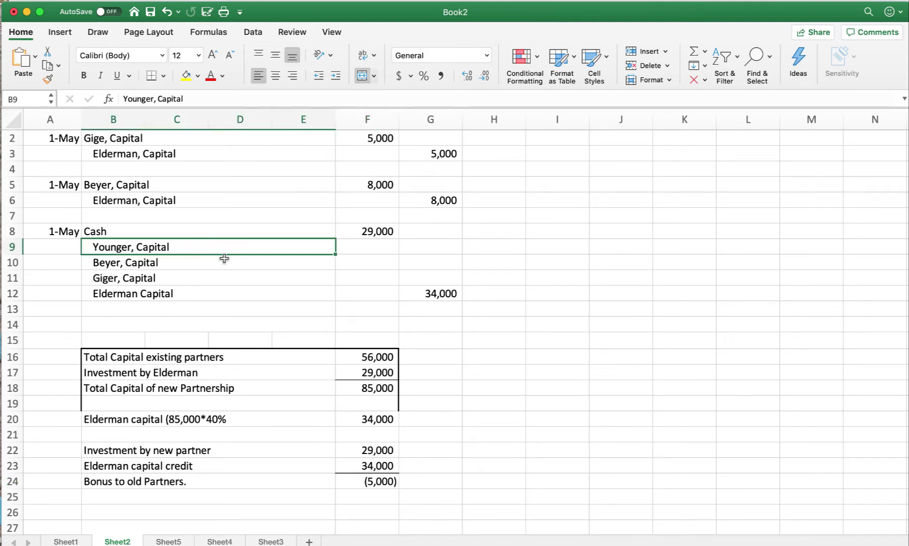
click(215, 97)
text(()
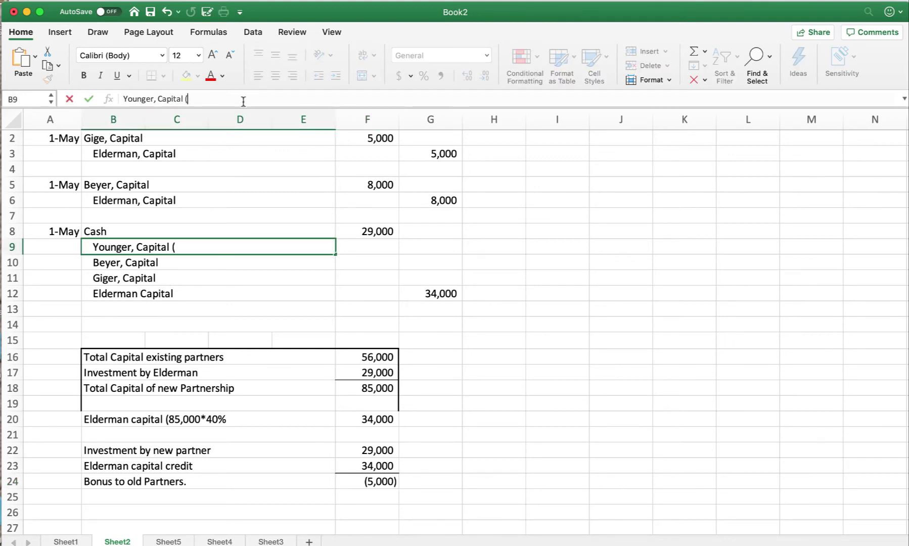
key(super+Tab)
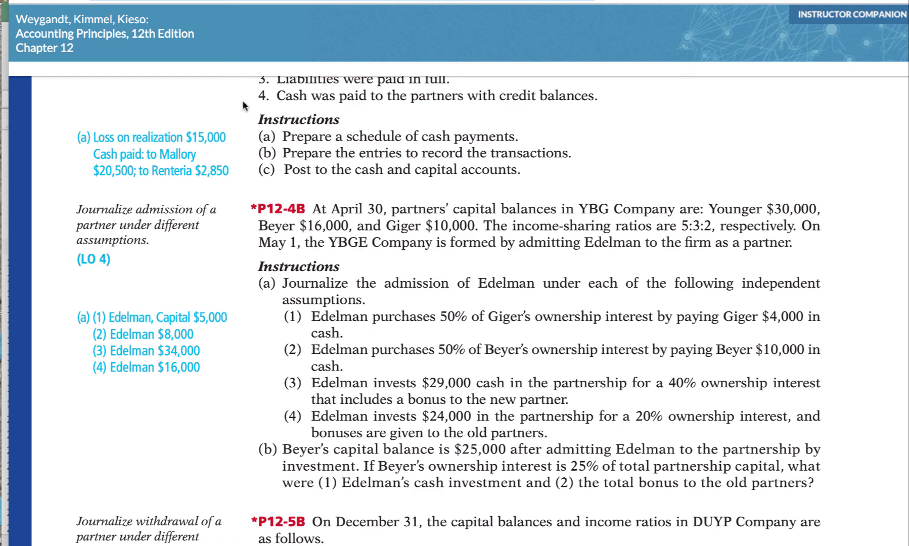
key(super+Tab)
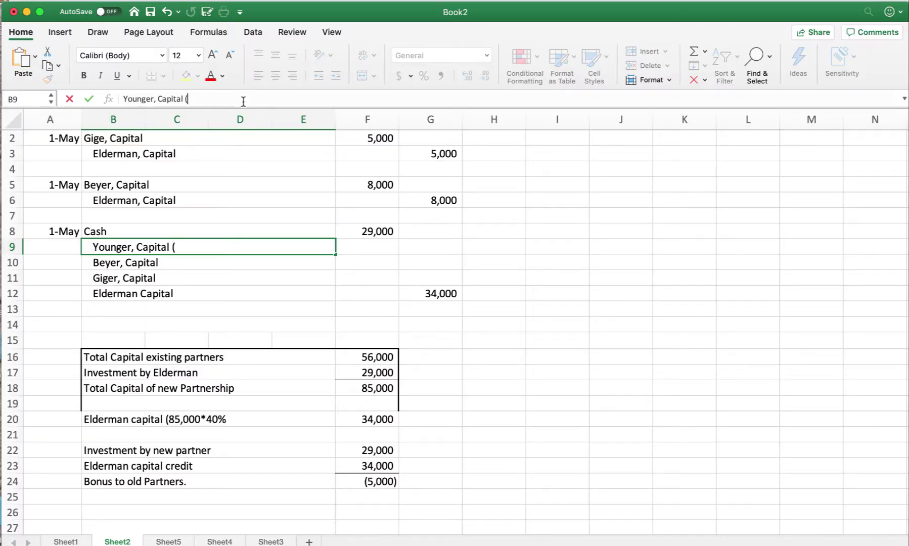
text(-5000*5/)
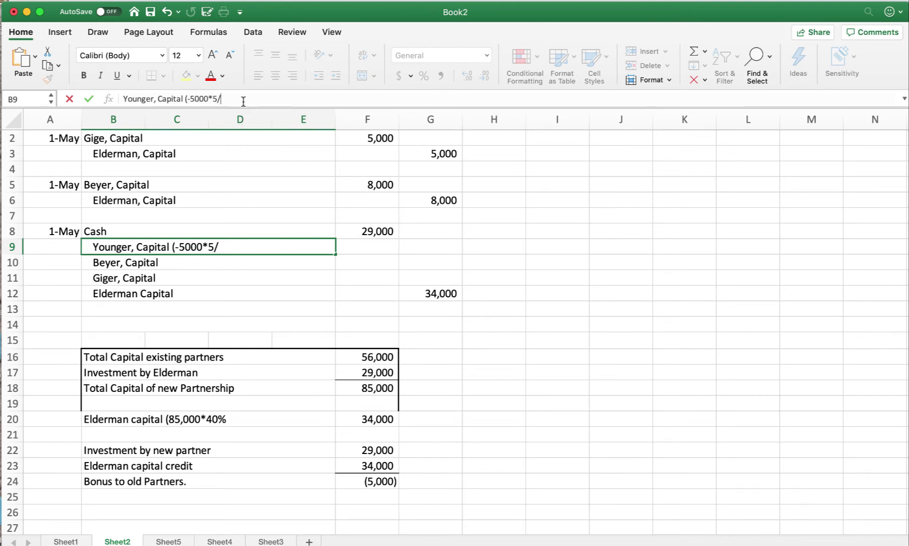
text(10))
Append "(-5000*3/10)" to the second old partner's capital account label in B10
click(195, 264)
click(194, 100)
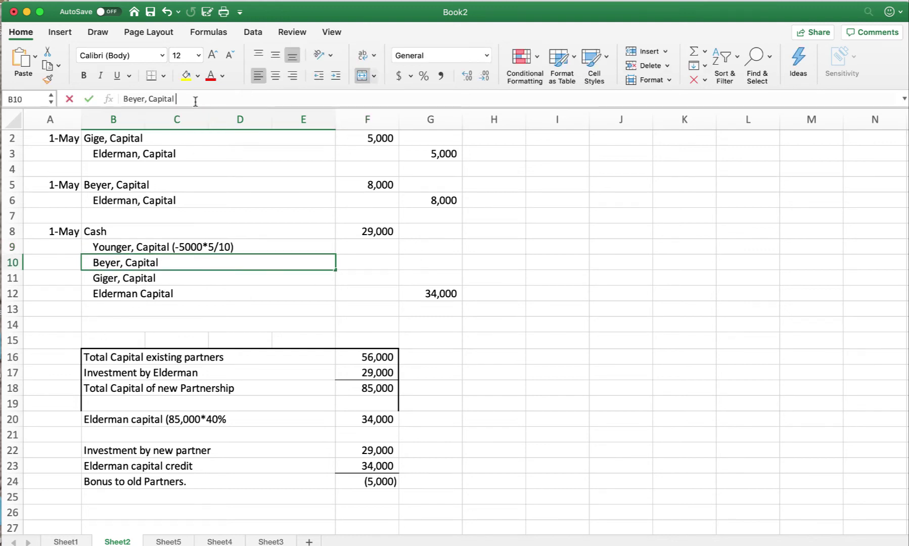
text(()
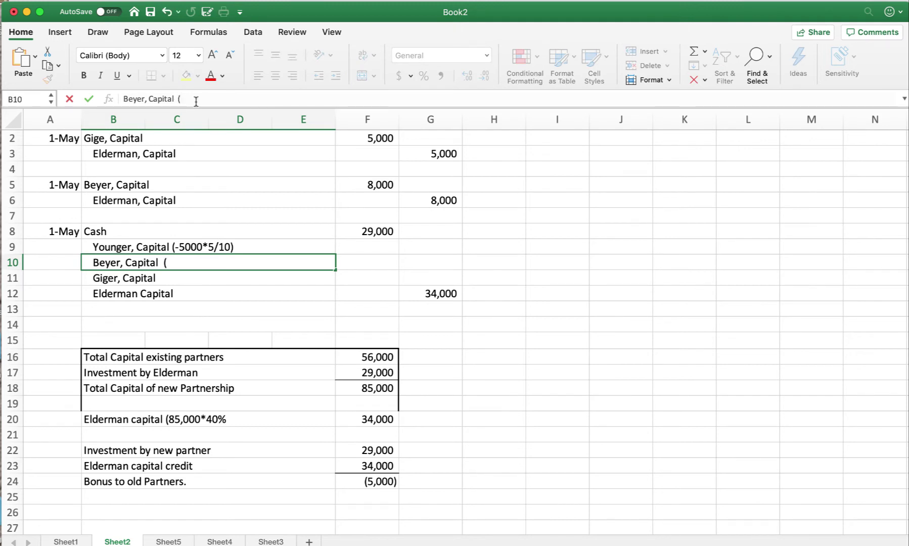
text(-5000*3/10)
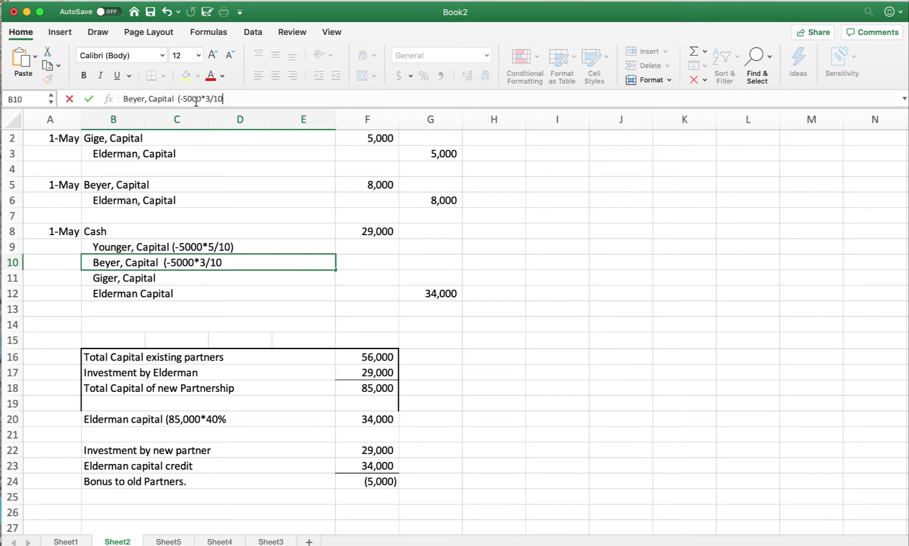
text())
key(Return)
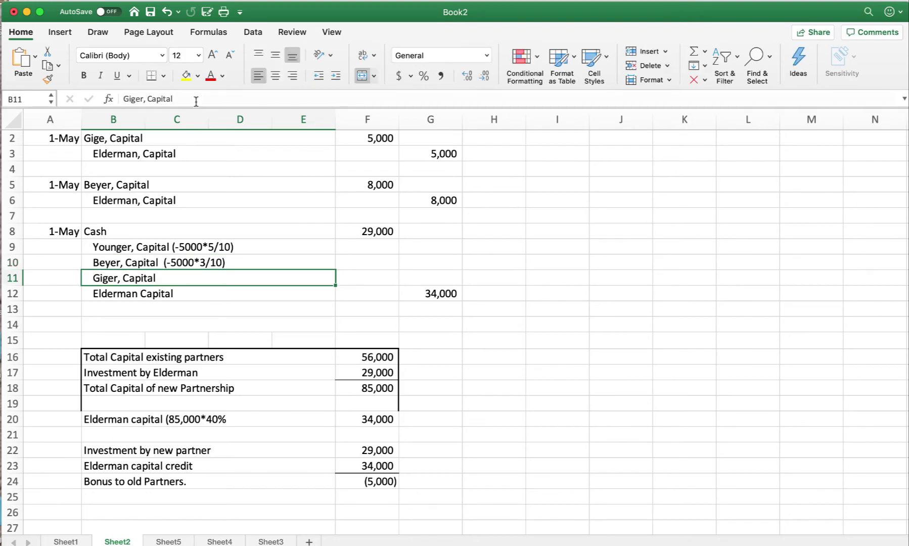
Recheck the income-sharing ratios in the problem text and append "(-5000*2/10)" to the capital account label in B11
key(super+Tab)
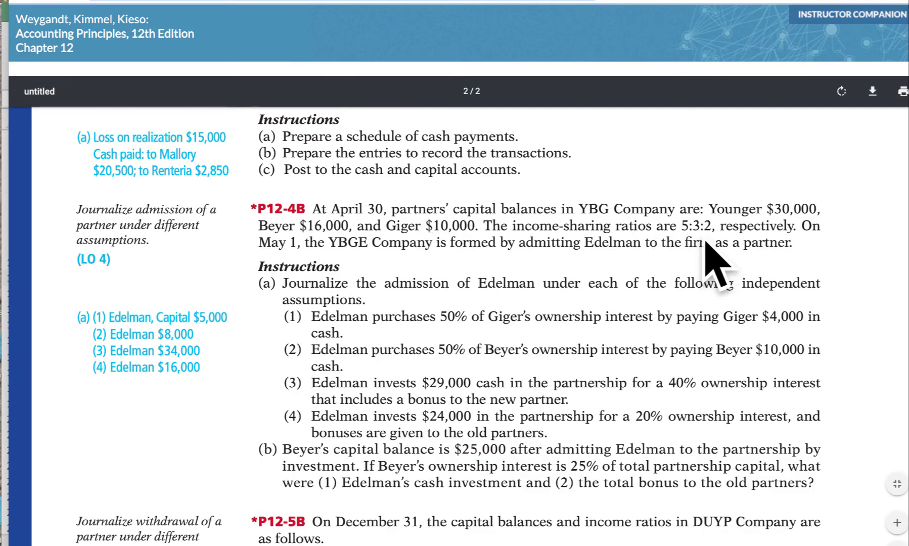
key(super+Tab)
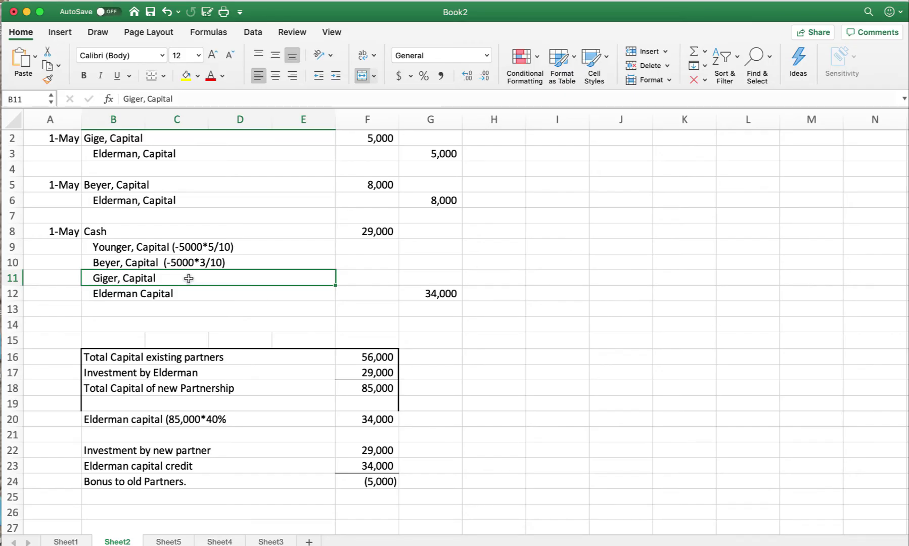
click(205, 98)
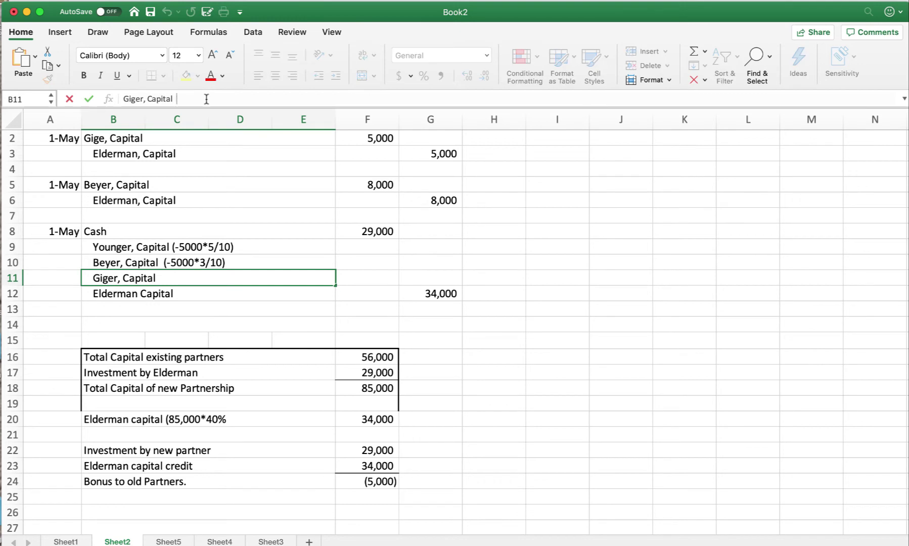
text((-5000*)
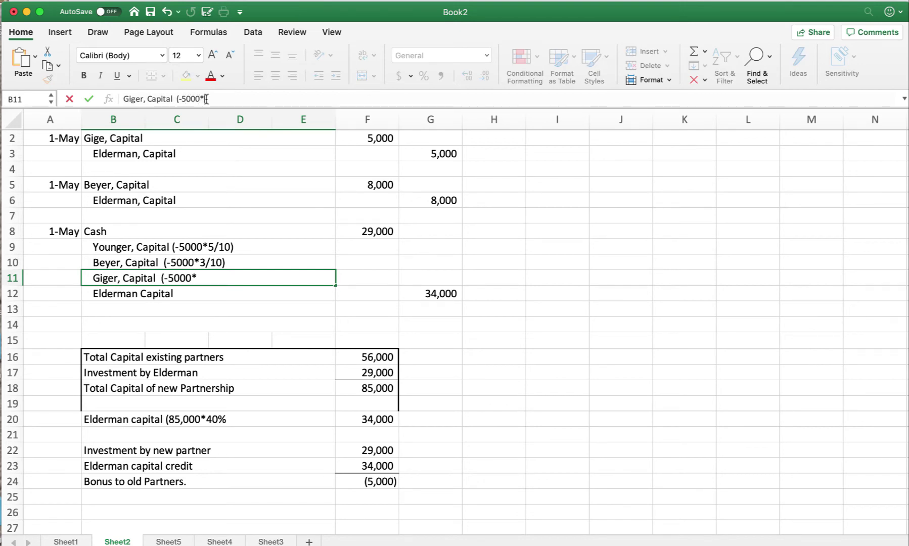
text(2/10))
key(Return)
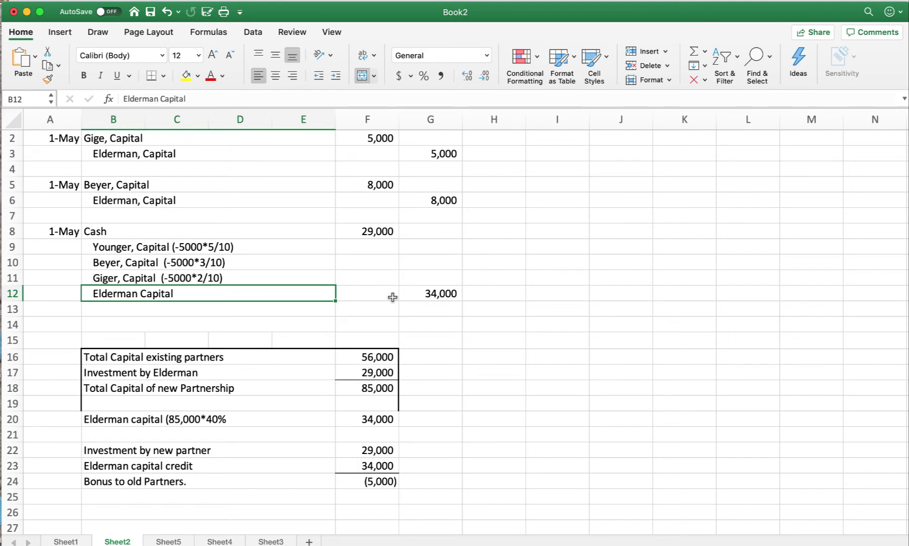
Enter the first old partner's capital debit in F9 with the formula =5000*5/10
click(374, 247)
text(=)
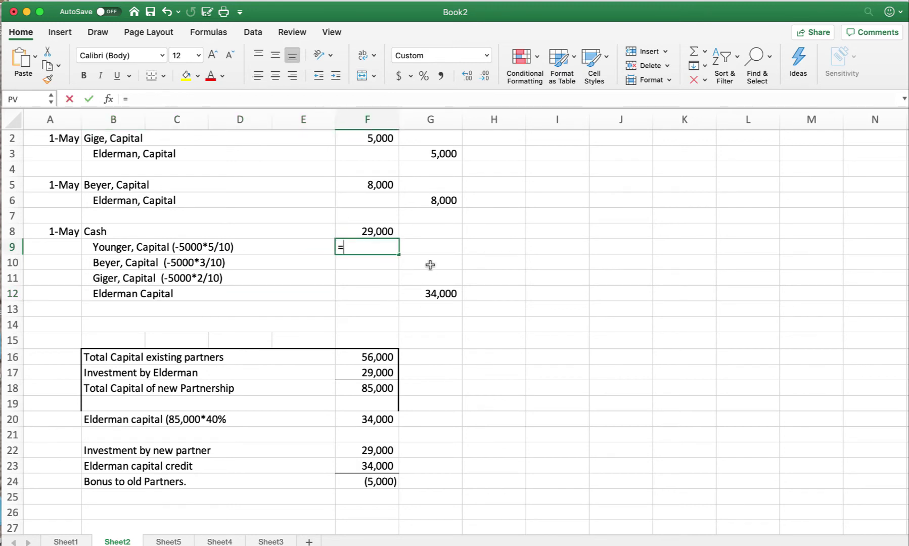
text(5000)
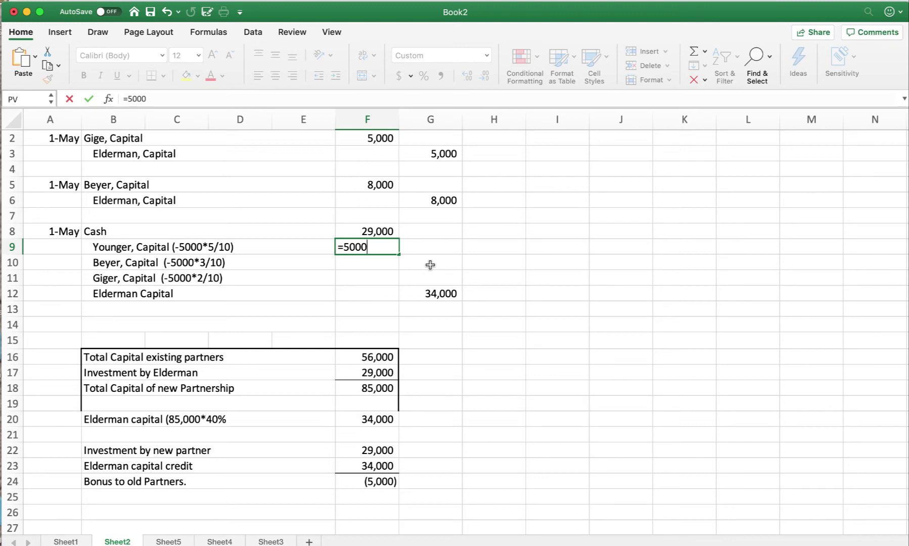
text(*5/10)
key(Return)
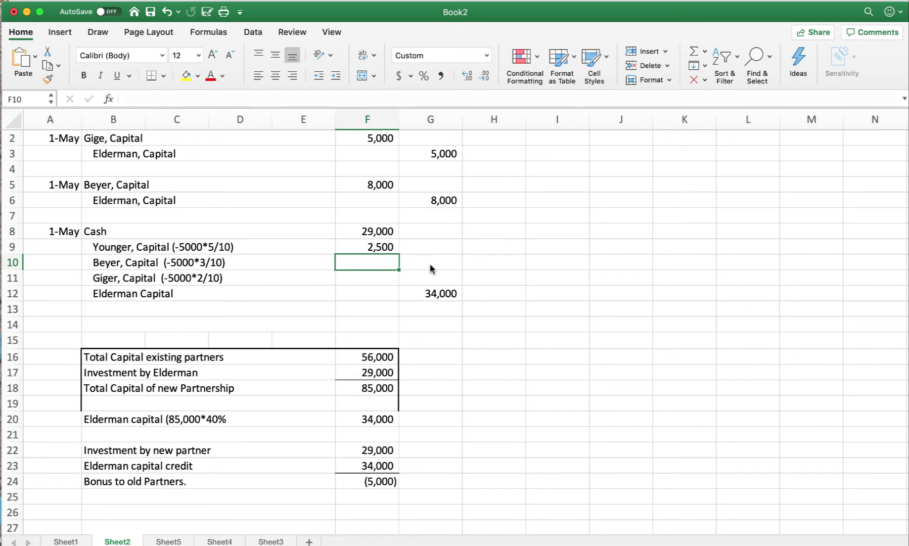
Enter the other two old partners' capital debits with =5000*3/10 in F10 and =5000*2/10 in F11
text(=)
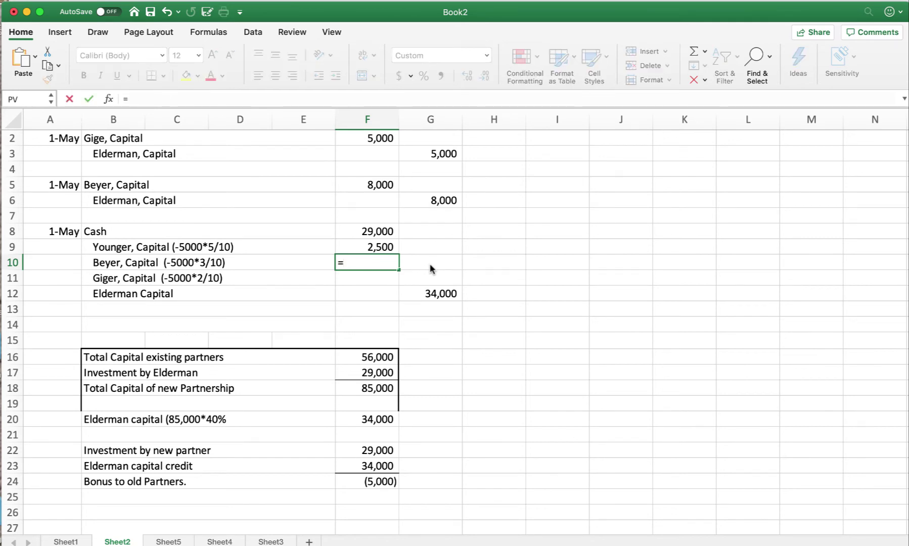
text(5000*3/10)
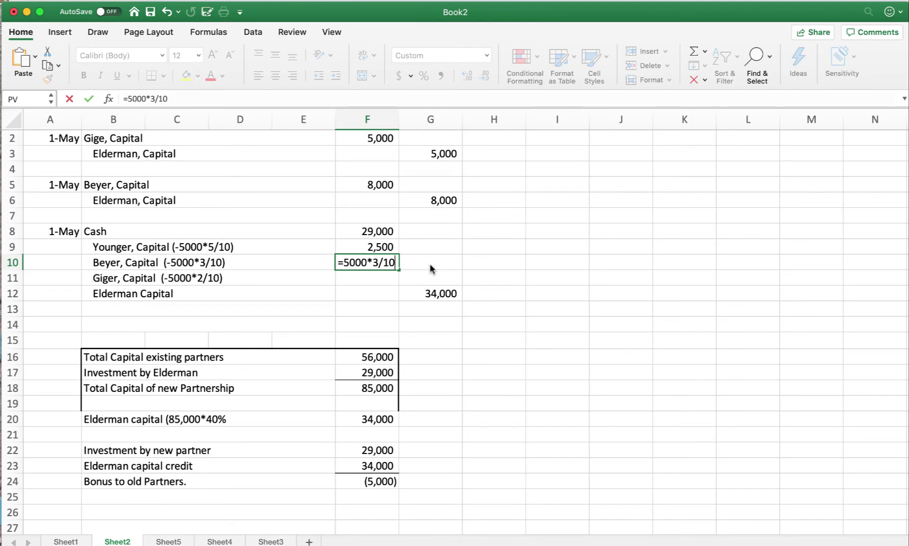
key(Return)
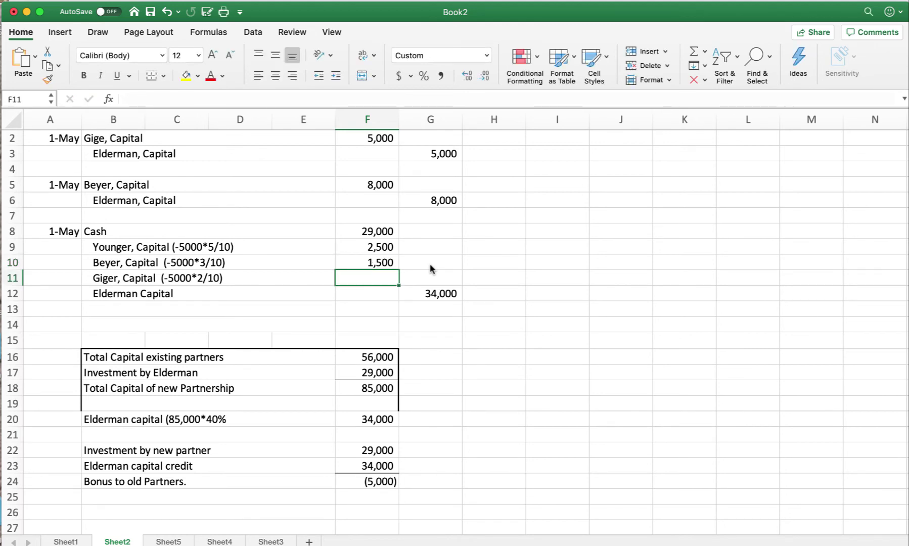
text(=)
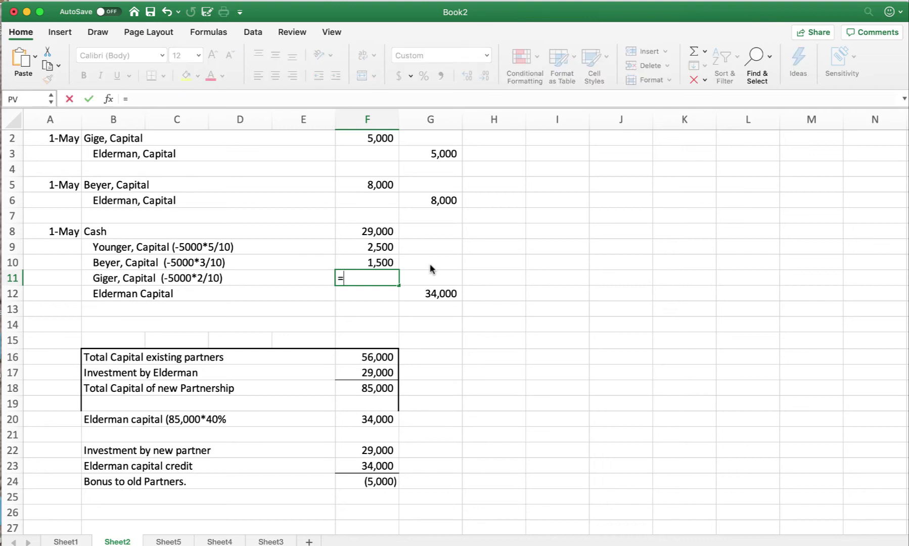
text(5000*2)
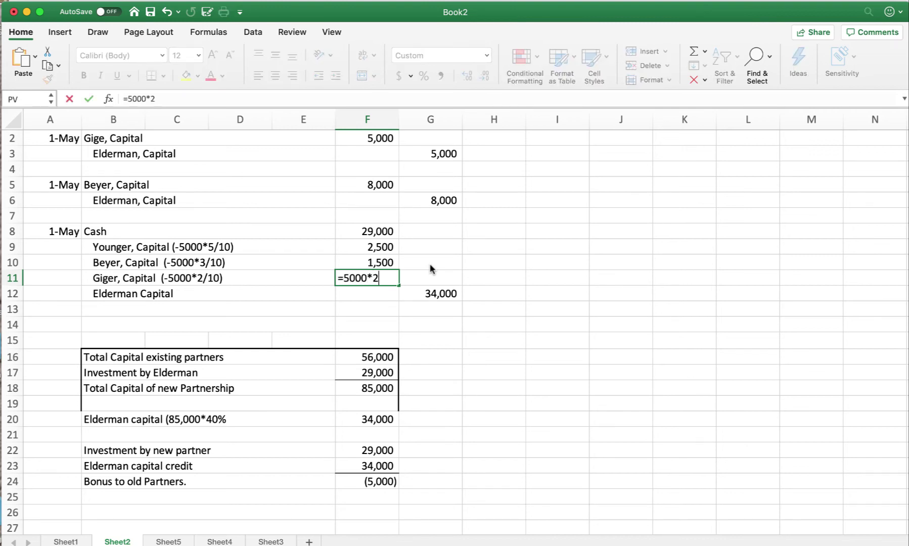
text(/10)
key(Return)
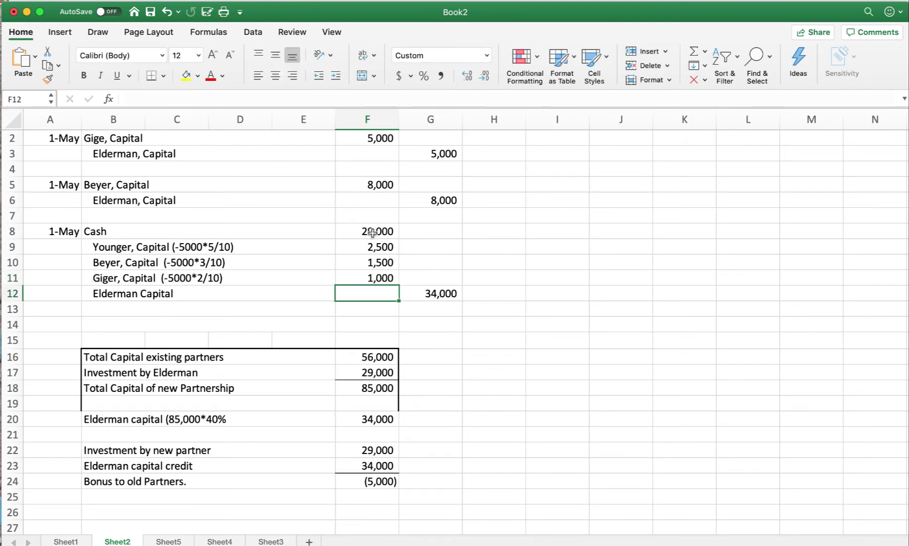
drag(369, 232, 376, 274)
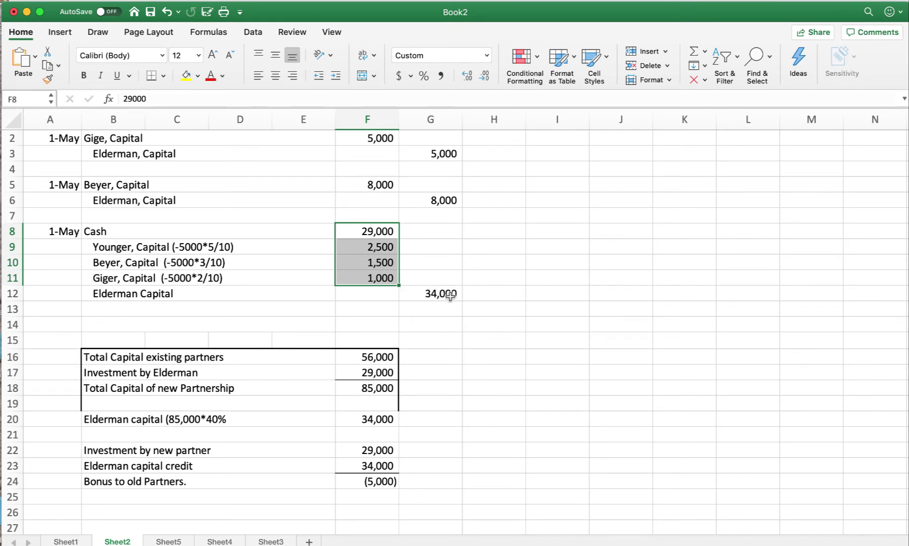
click(151, 423)
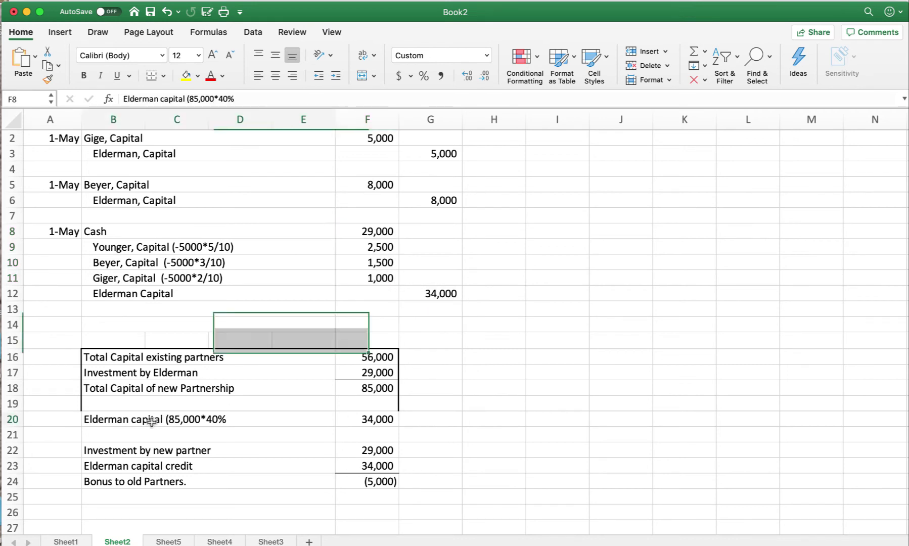
drag(151, 407, 295, 433)
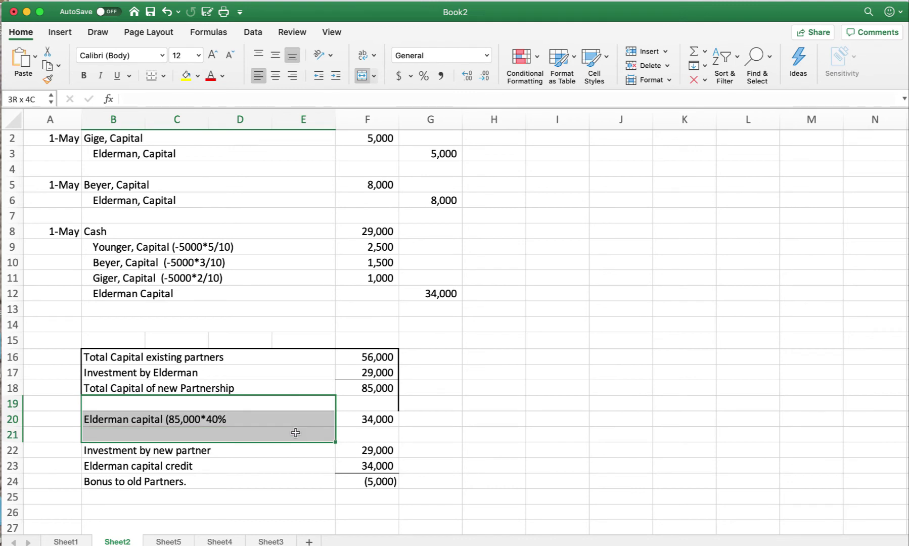
Add bottom, left and right borders around the lower part of the capital calculation, B20:F24
drag(126, 433, 359, 481)
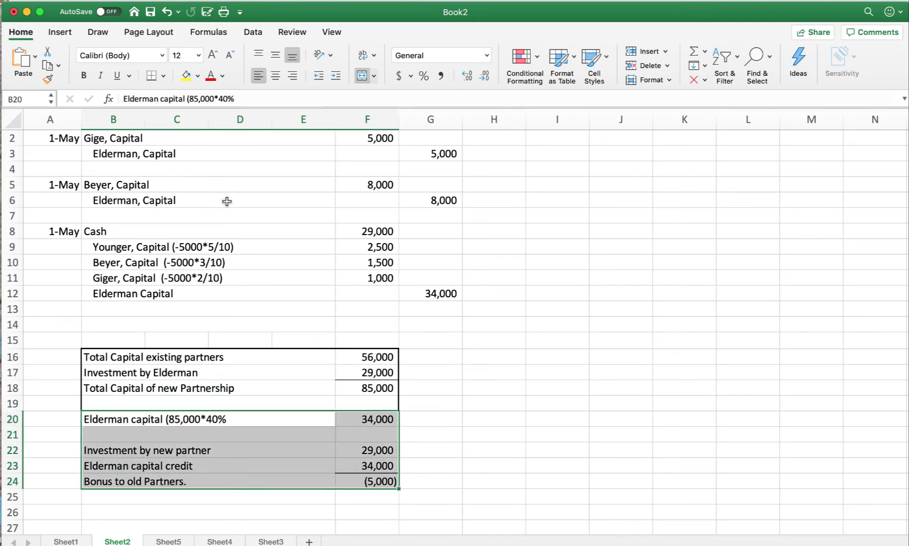
click(163, 75)
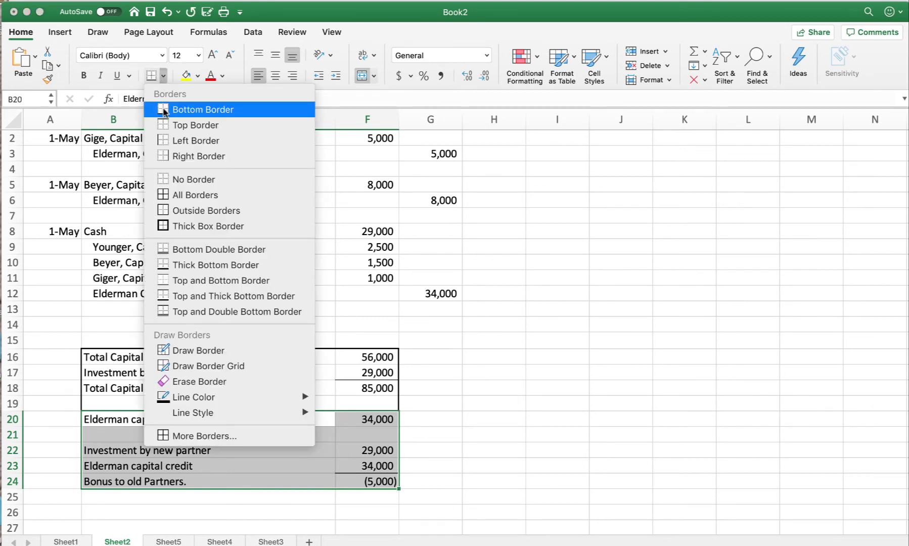
click(167, 140)
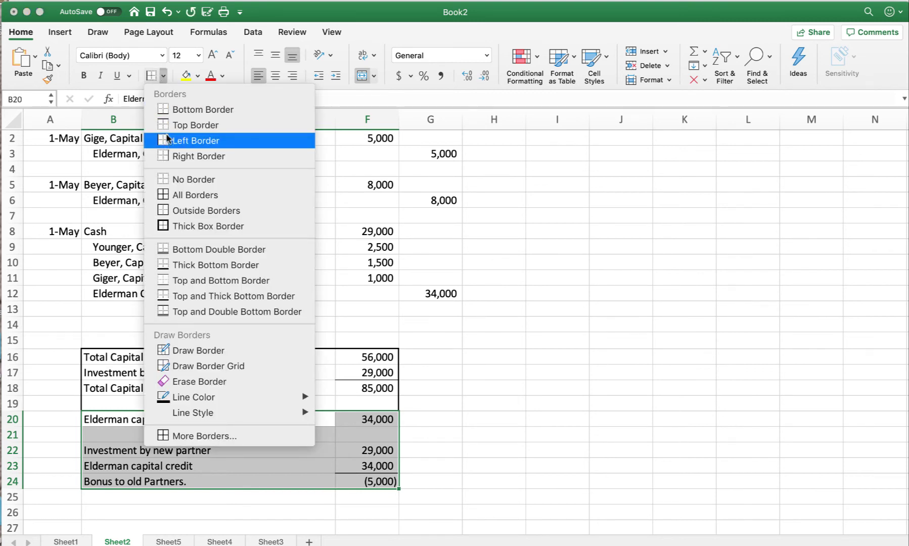
click(162, 76)
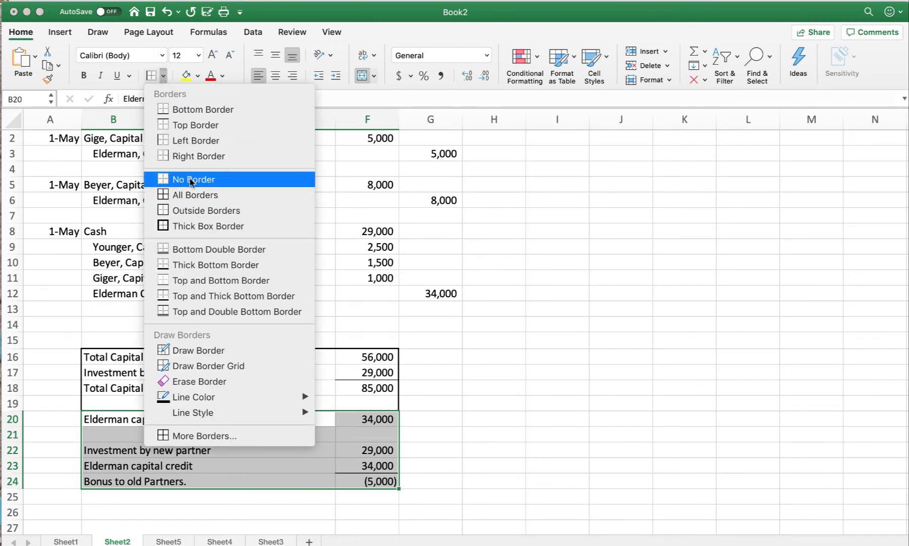
click(201, 158)
click(468, 369)
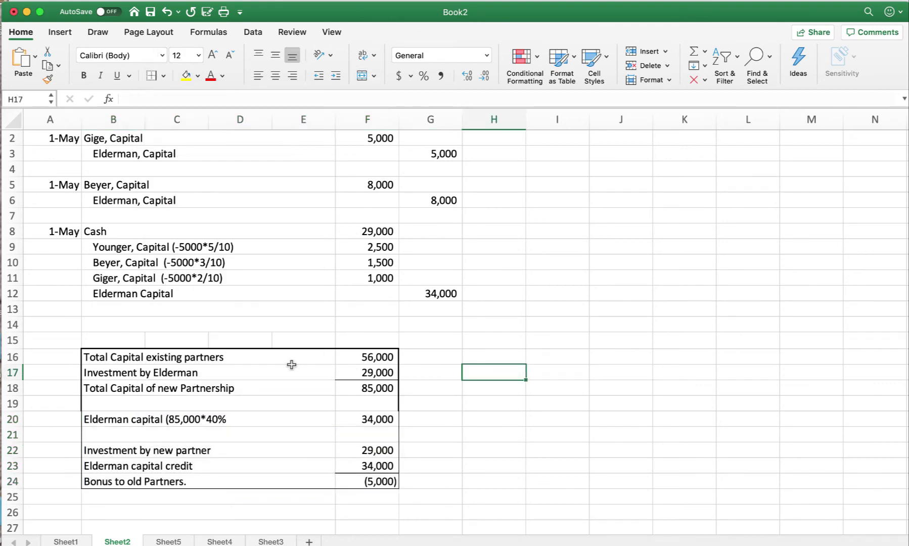
Switch to the textbook page and read assumption (4) of problem P12-4B
scroll(231, 398, down, 2)
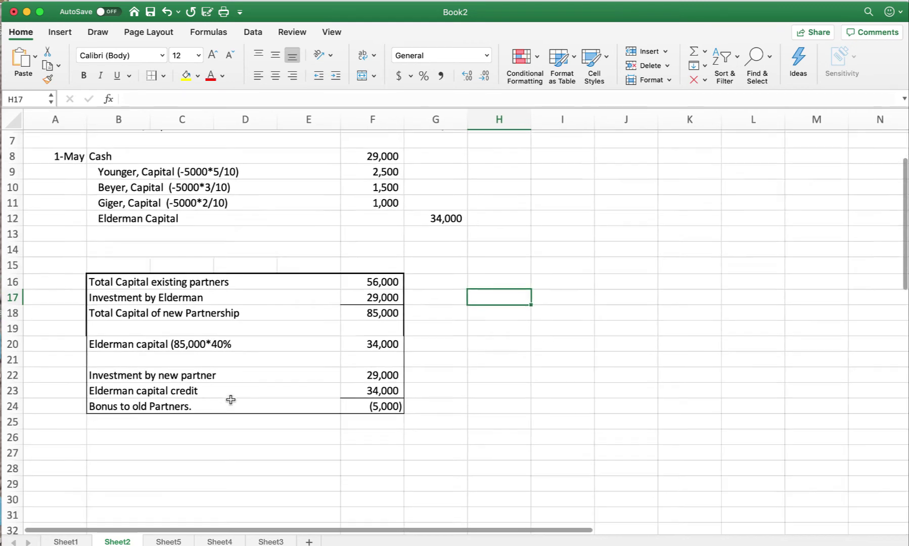
scroll(231, 400, up, 2)
scroll(231, 400, down, 5)
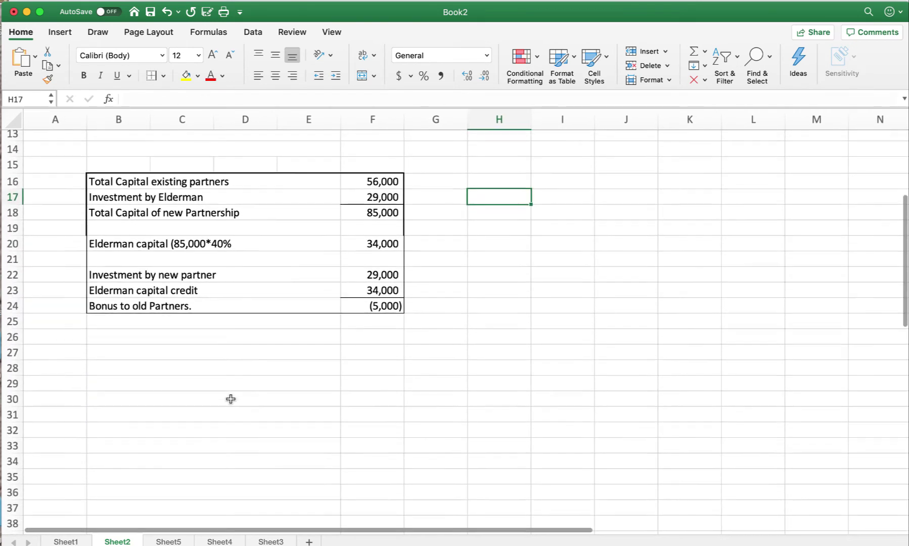
scroll(230, 399, left, 1)
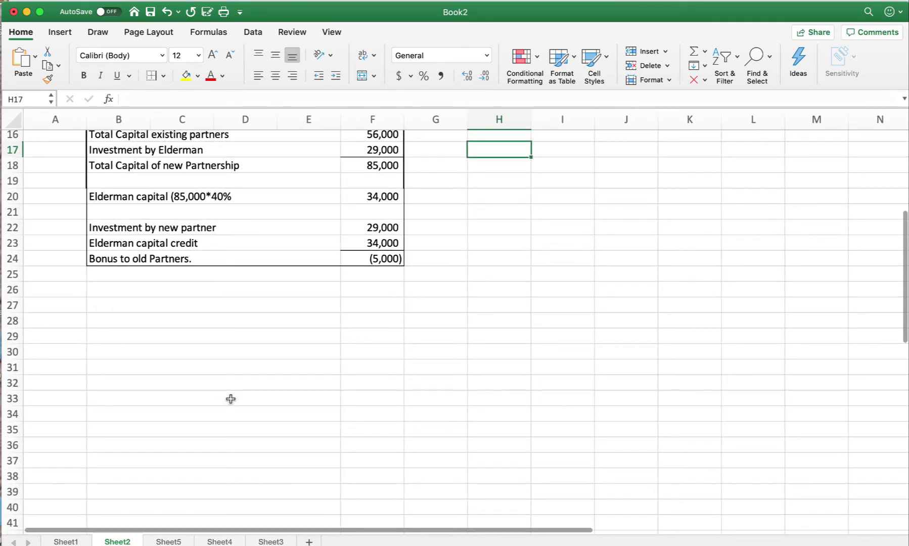
key(super+Tab)
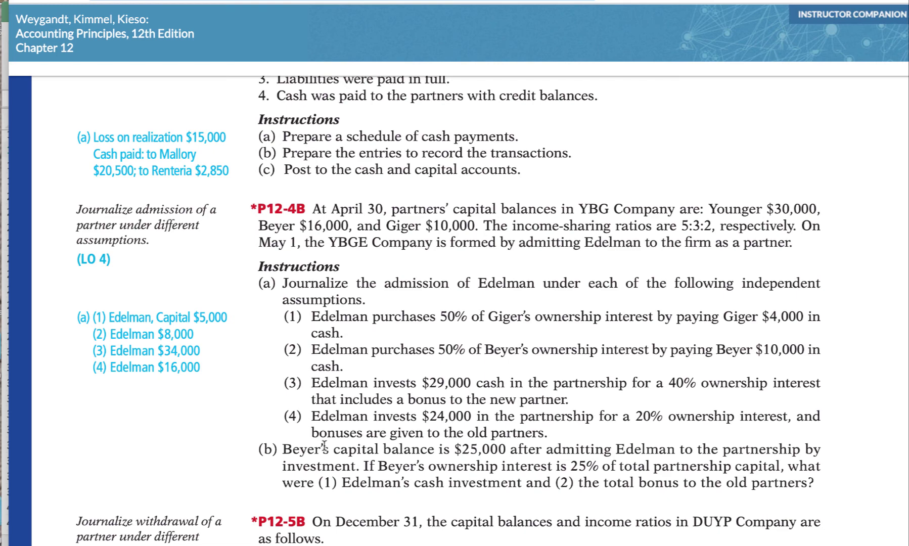
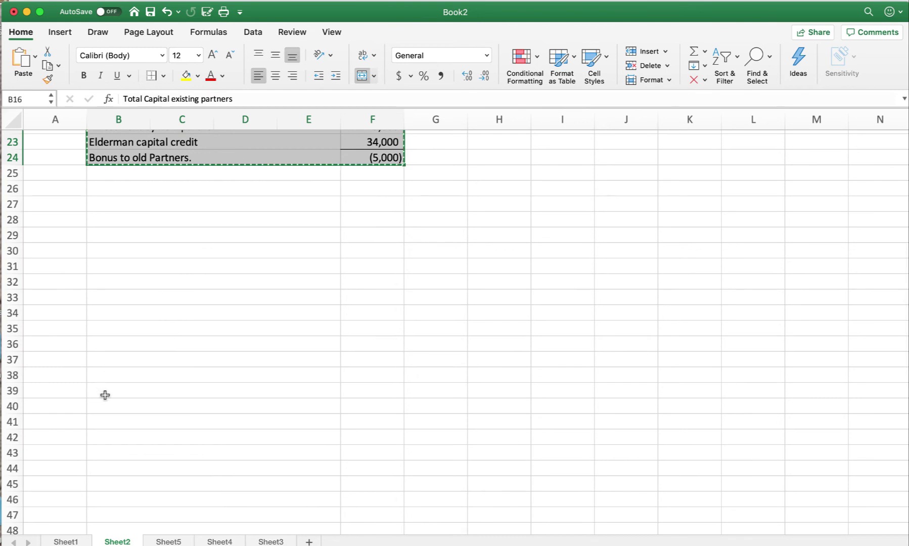
Paste the copied capital and bonus calculation block B16:F24 at B39
click(103, 392)
right_click(105, 393)
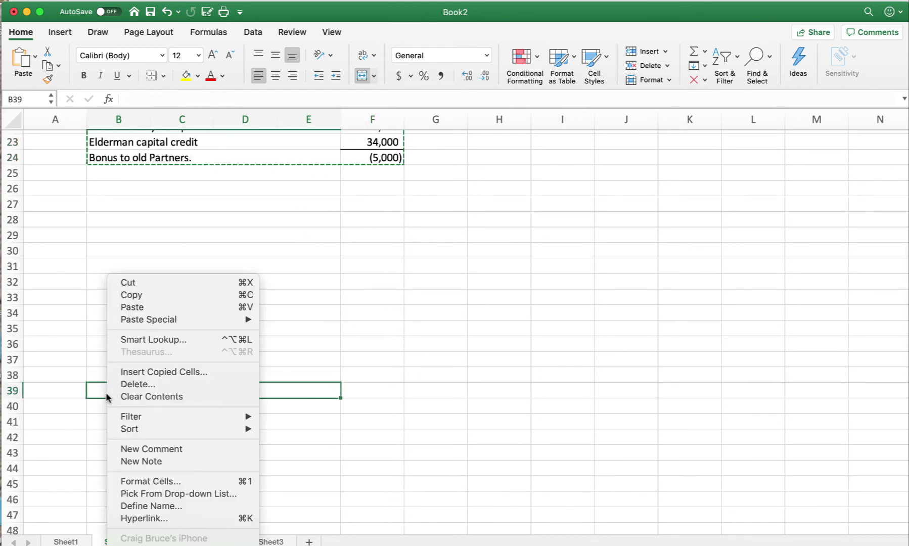
click(133, 307)
scroll(352, 423, up, 3)
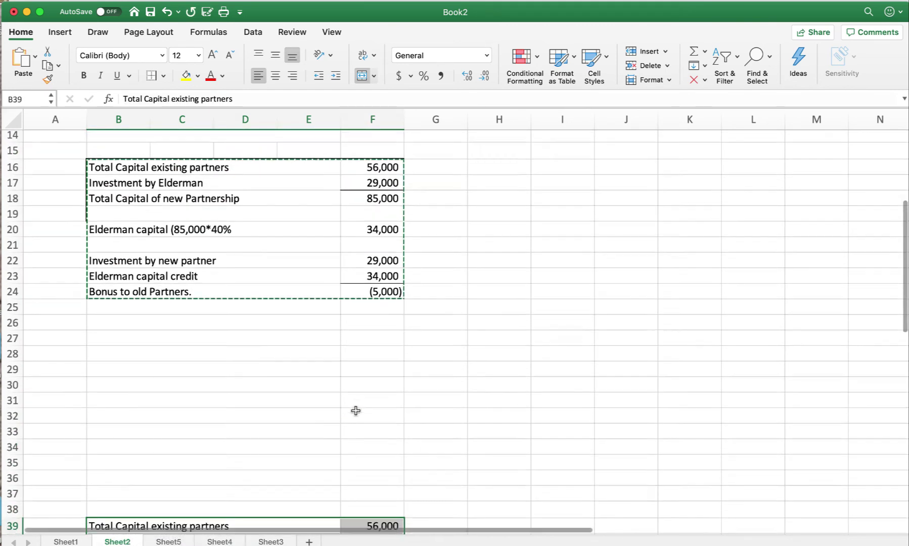
scroll(355, 412, down, 5)
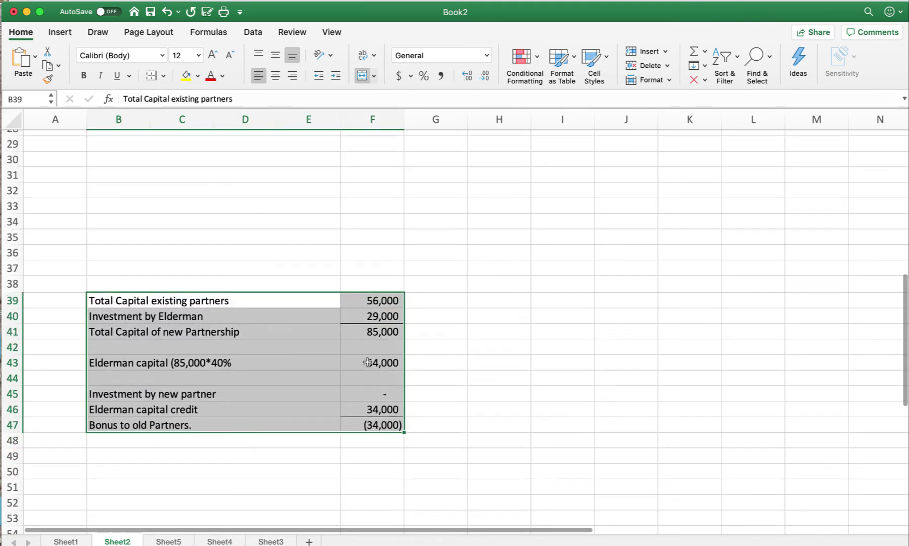
Clear the new partner's investment in F40, capital amount in F43 and capital credit in F46 of the pasted calculation
click(381, 317)
key(Delete)
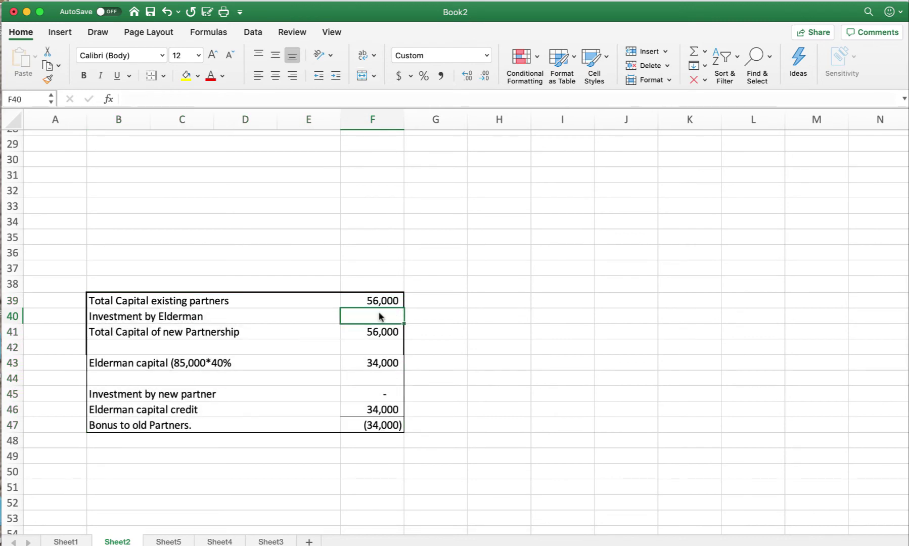
key(Down)
key(Down)
key(Down)
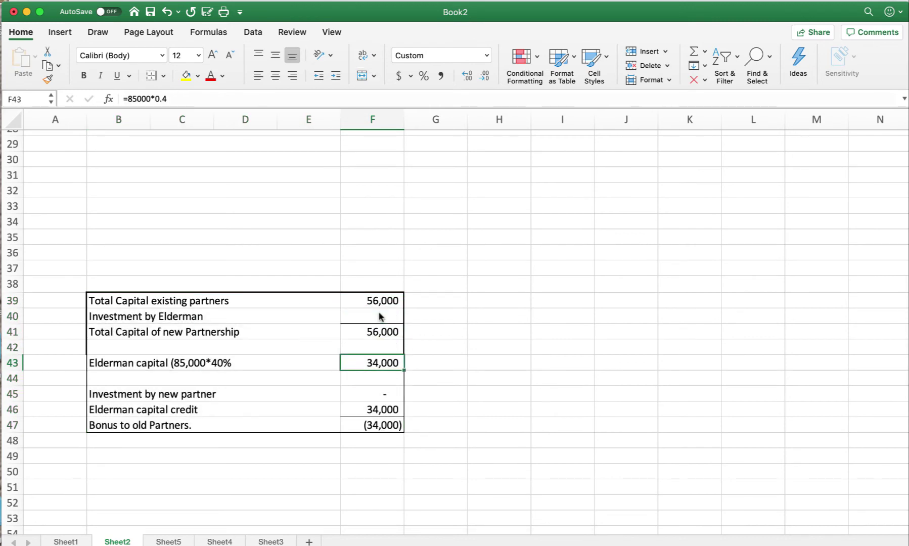
key(Delete)
key(Down)
key(Down)
key(Down)
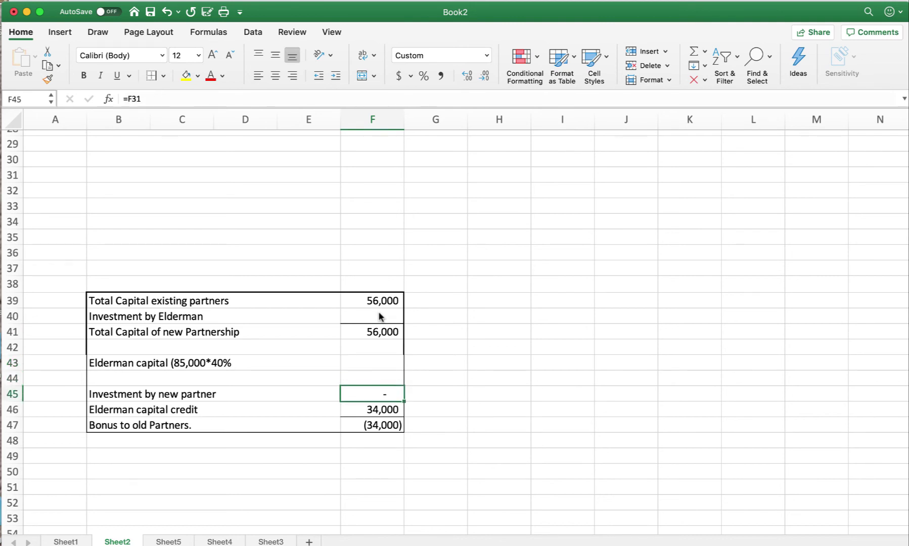
key(Delete)
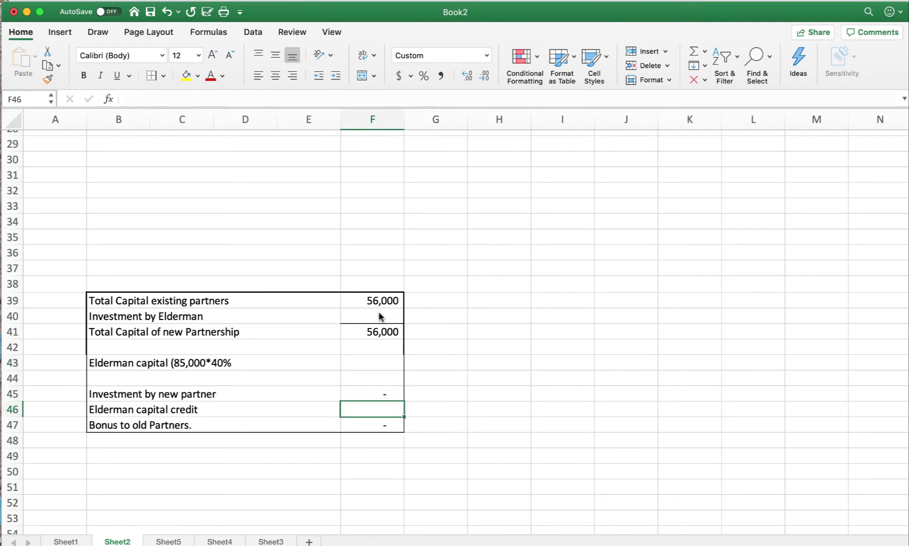
Start the journal entry for assumption (4) with the account Cash in B27
scroll(274, 286, up, 3)
scroll(274, 286, up, 4)
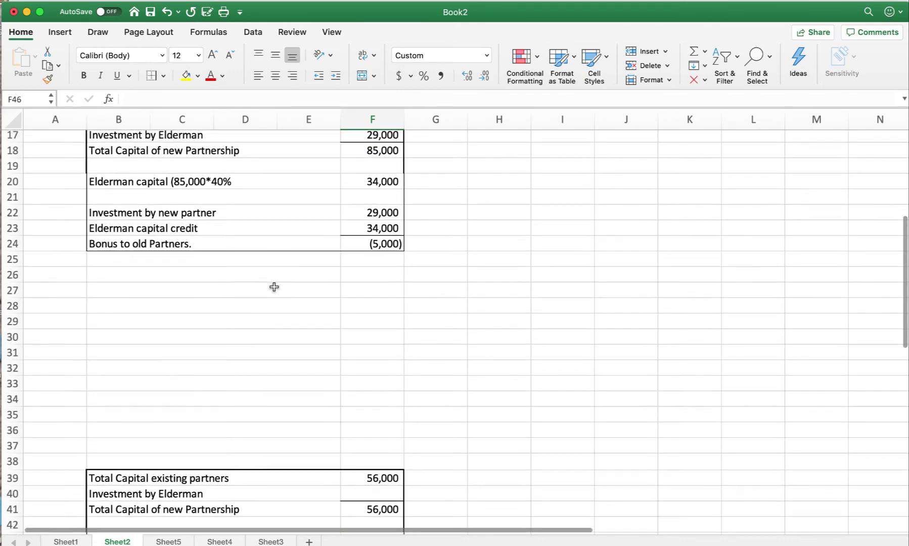
scroll(274, 286, down, 1)
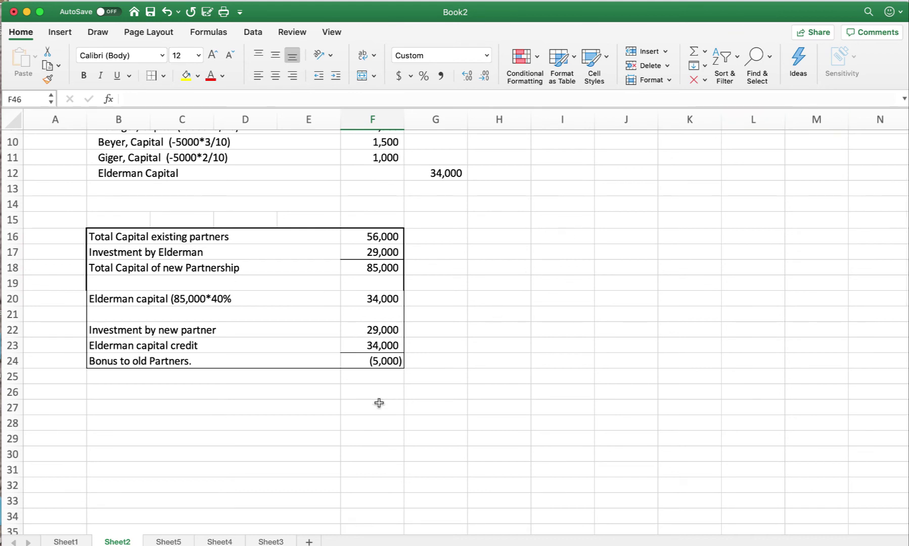
click(100, 408)
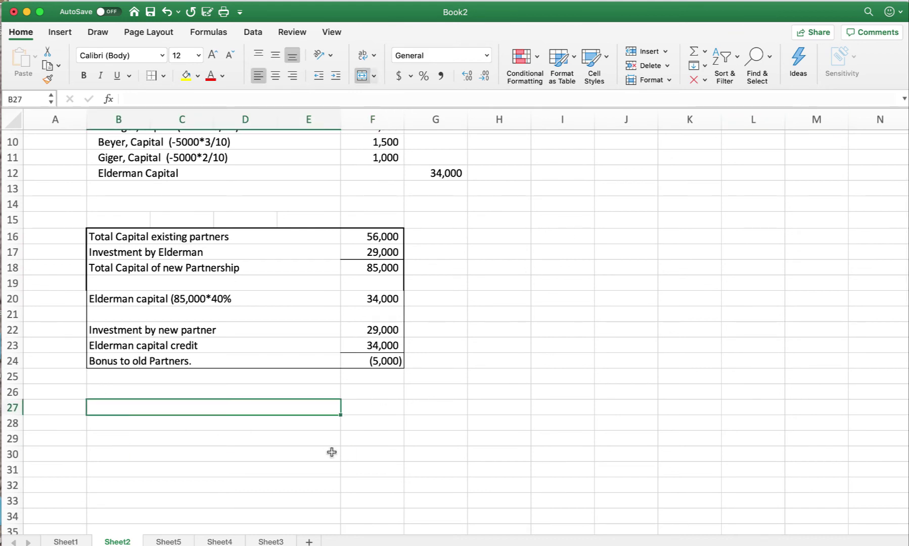
text(Cash)
key(Return)
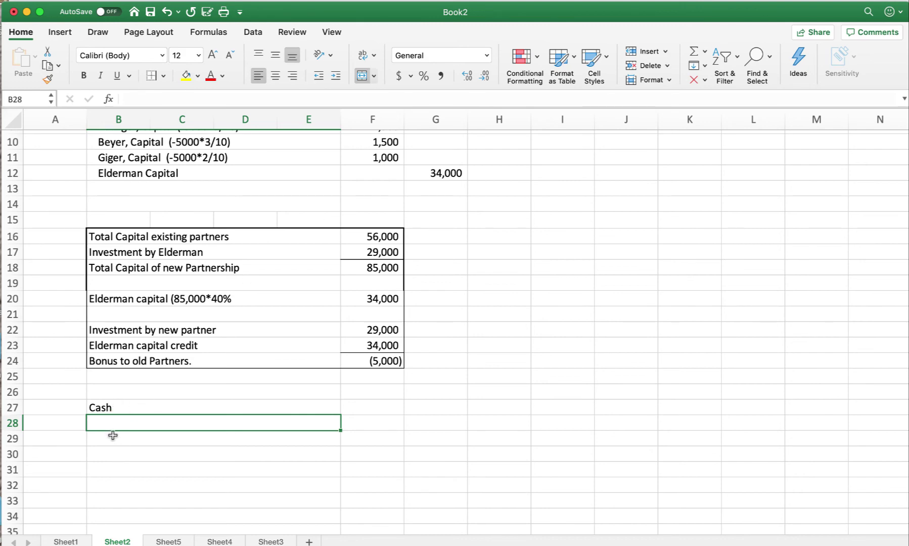
Enter the first old partner's capital account label in B28, under Cash
scroll(145, 427, down, 1)
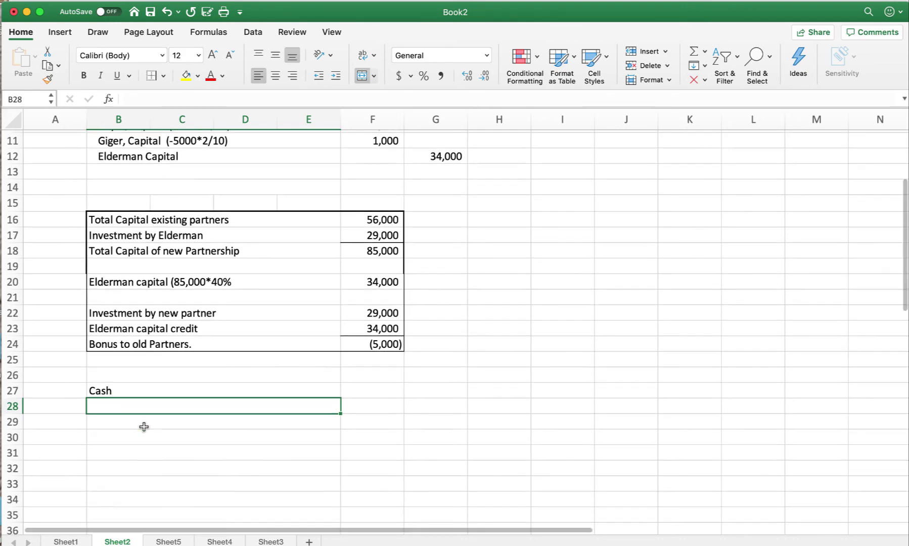
scroll(144, 427, up, 3)
text(Younger )
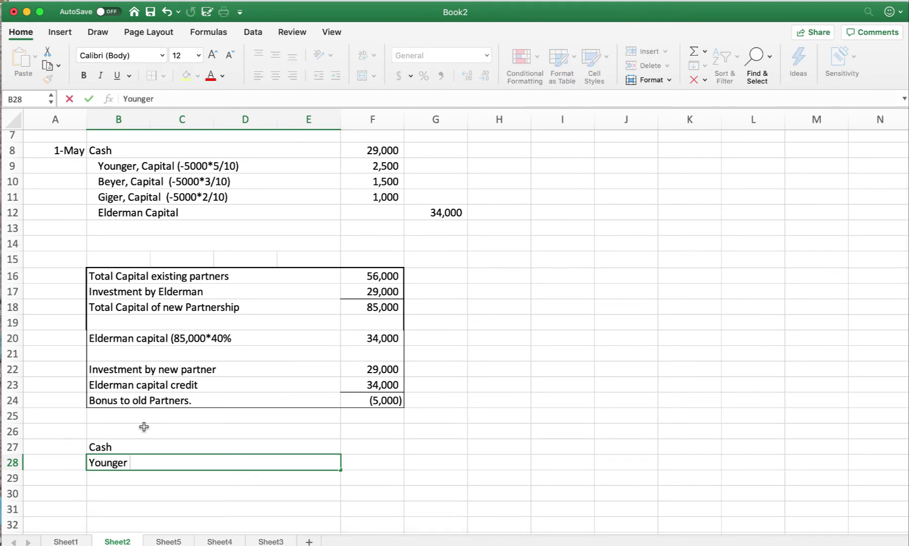
text( Capital)
key(Return)
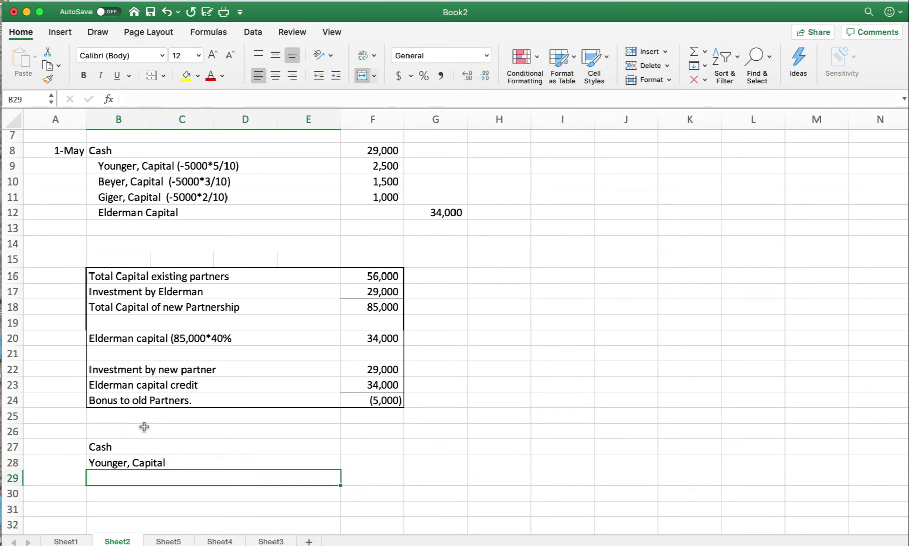
Enter the other two old partners' capital account labels in B29 and B30
text(Beyer)
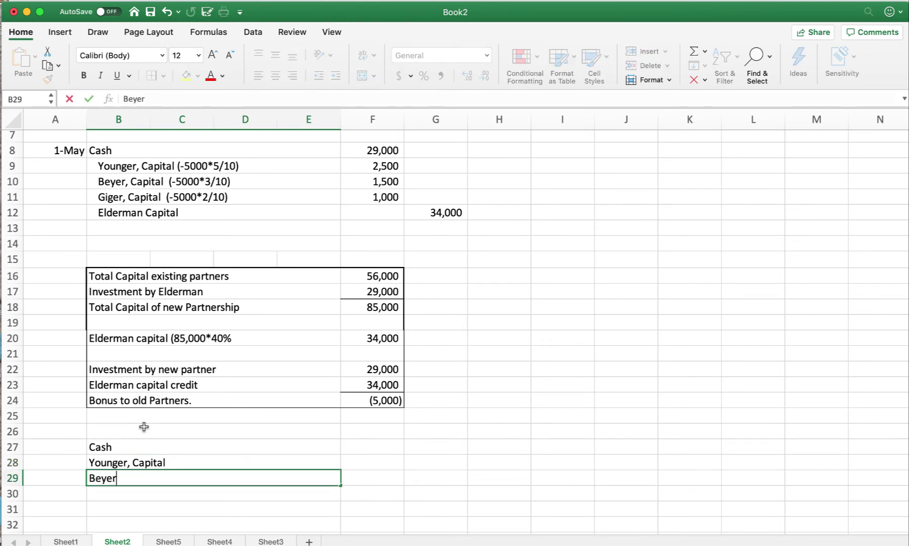
text(, Capital)
key(Return)
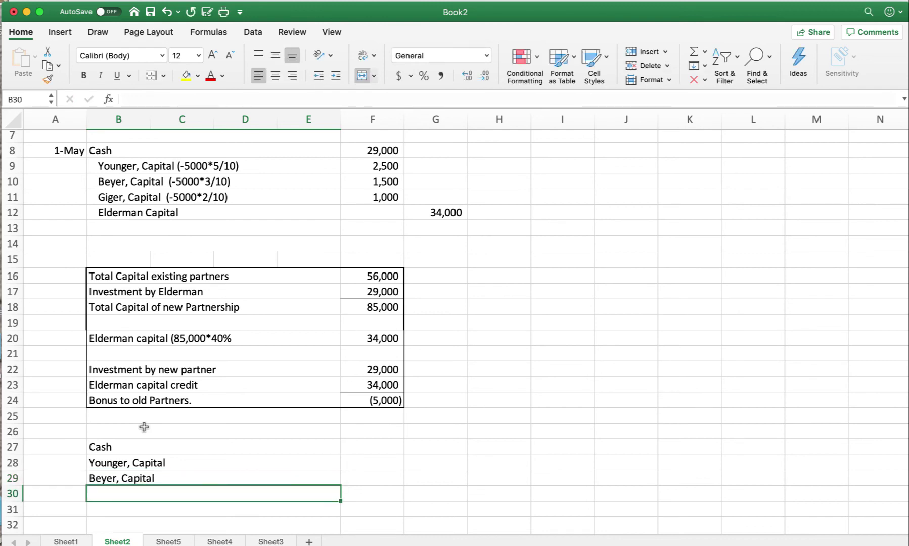
text(Giger)
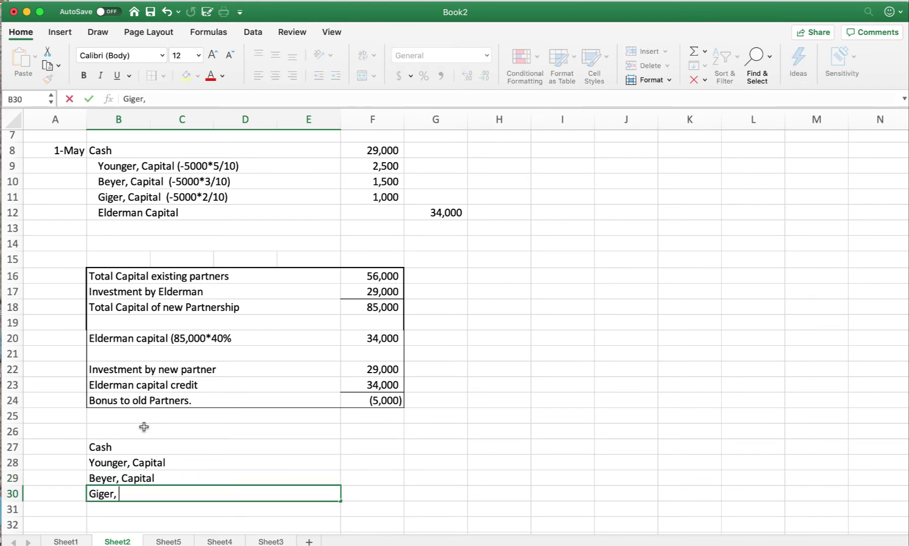
text(, Capital)
key(Return)
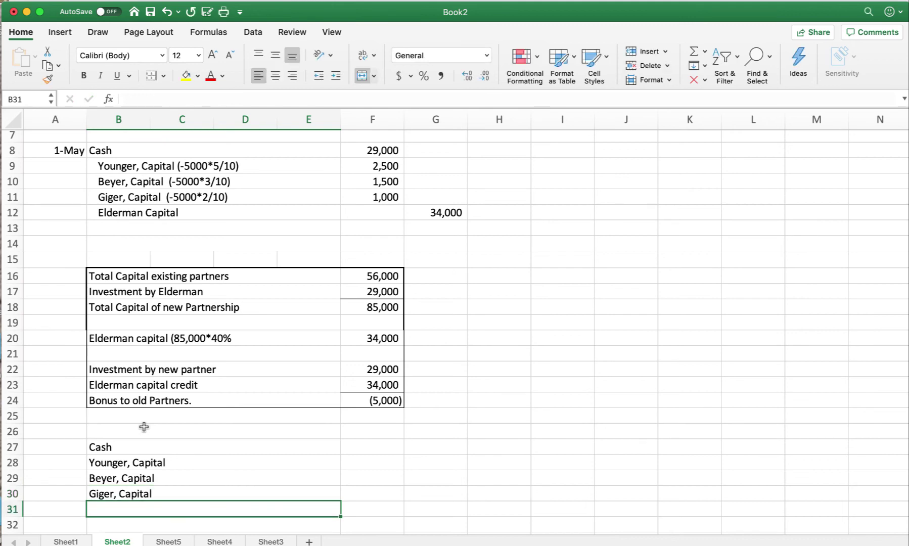
Enter the new partner's capital account label in B31
text(Ele)
key(BackSpace)
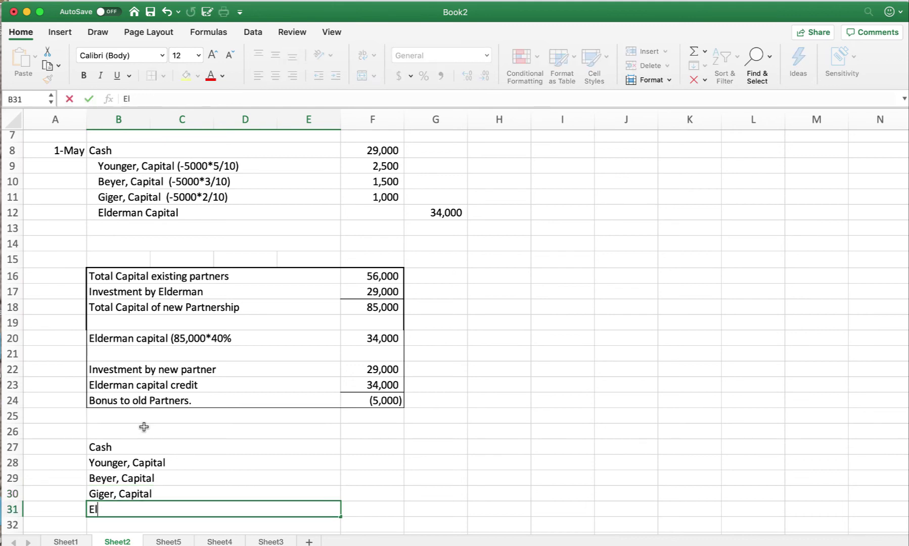
text(derman Capital)
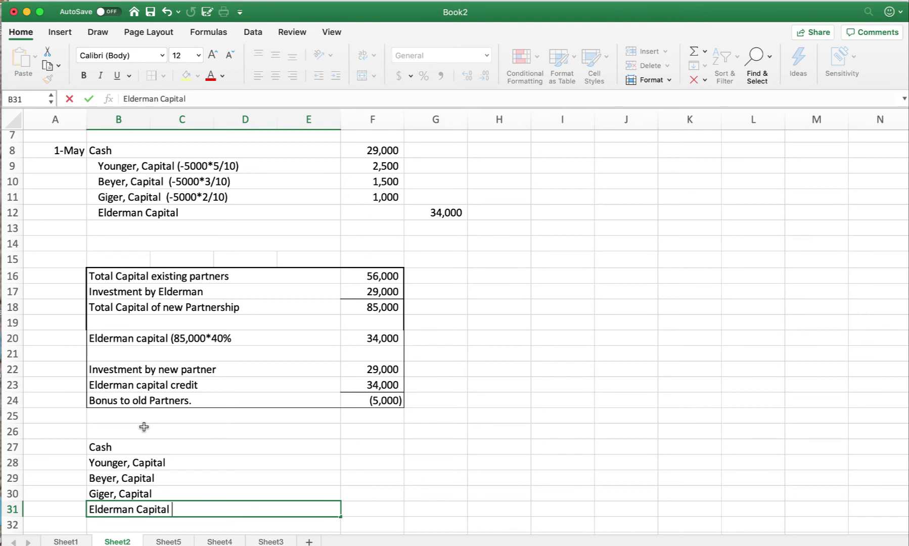
key(Return)
Check assumption (4) in the problem text and enter 24000 as the new partner's investment in F40
scroll(144, 428, down, 7)
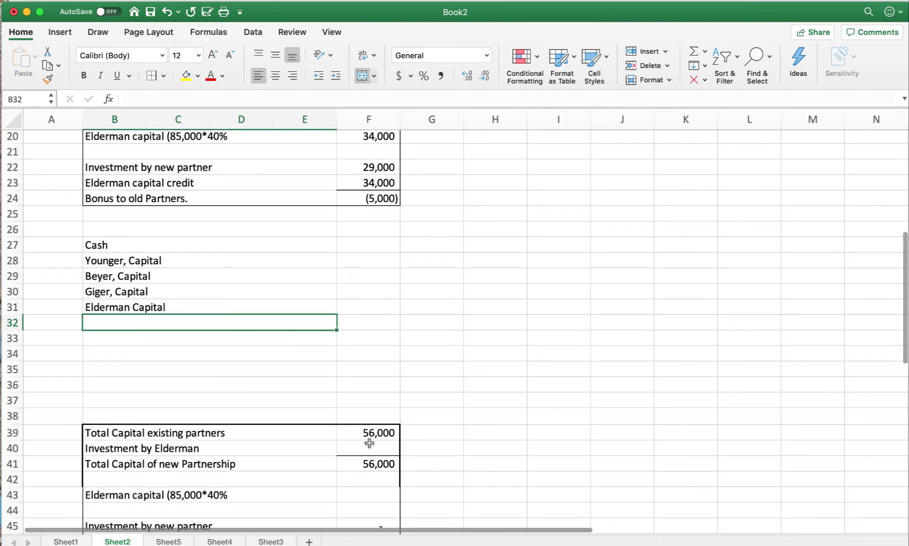
scroll(349, 455, down, 3)
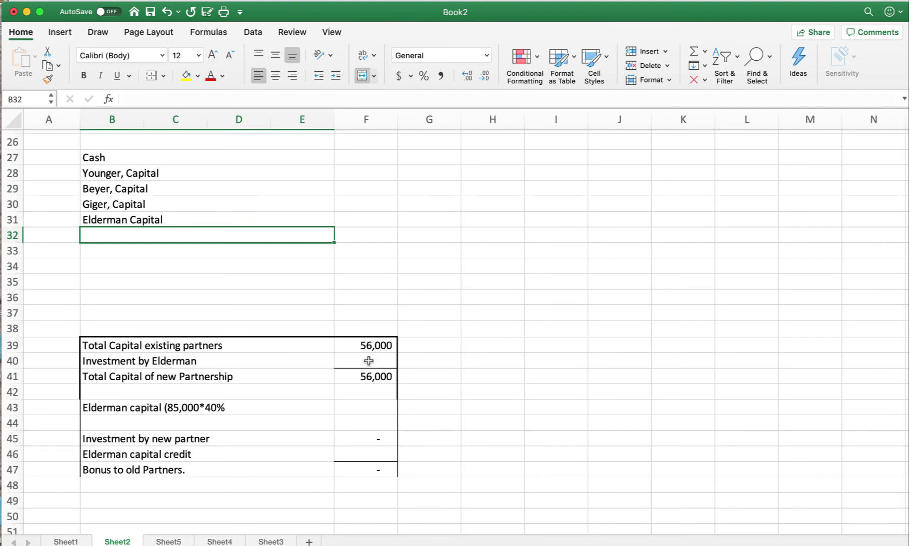
key(super+Tab)
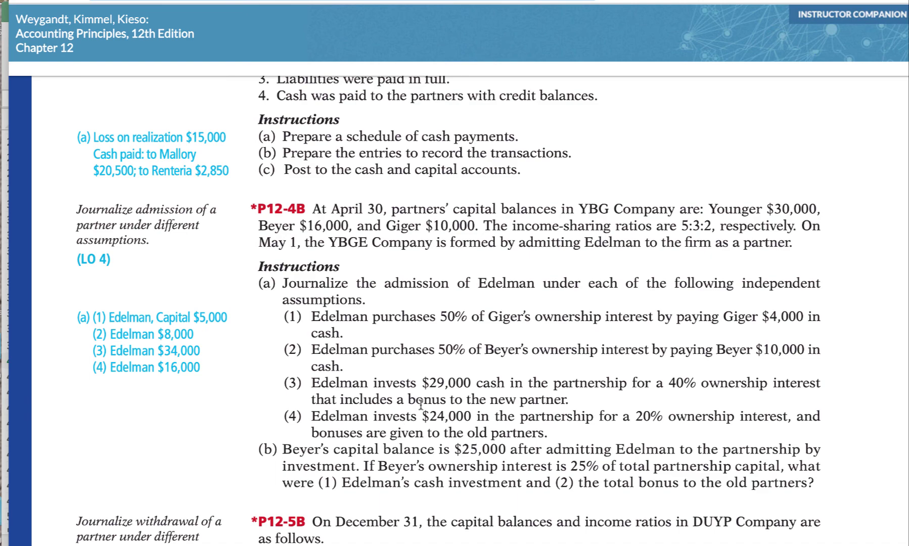
key(super+Tab)
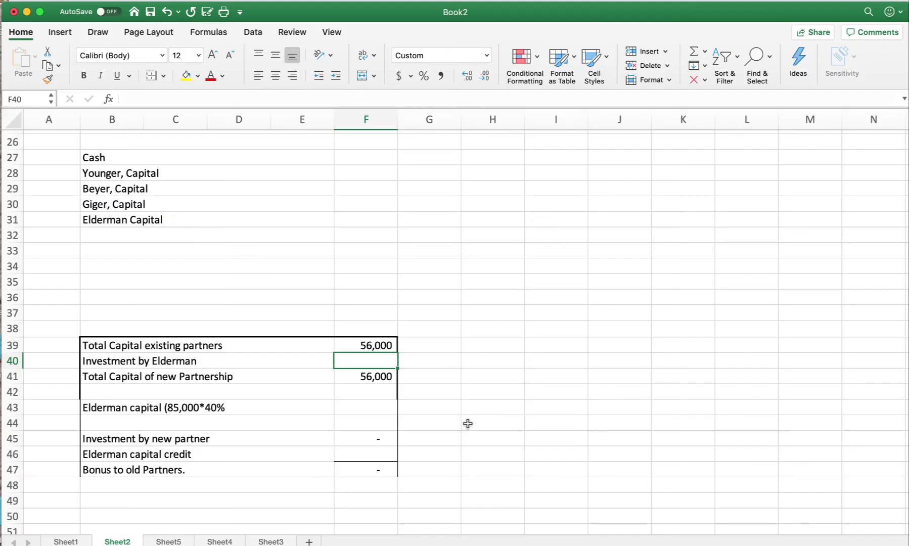
text(24000)
key(Return)
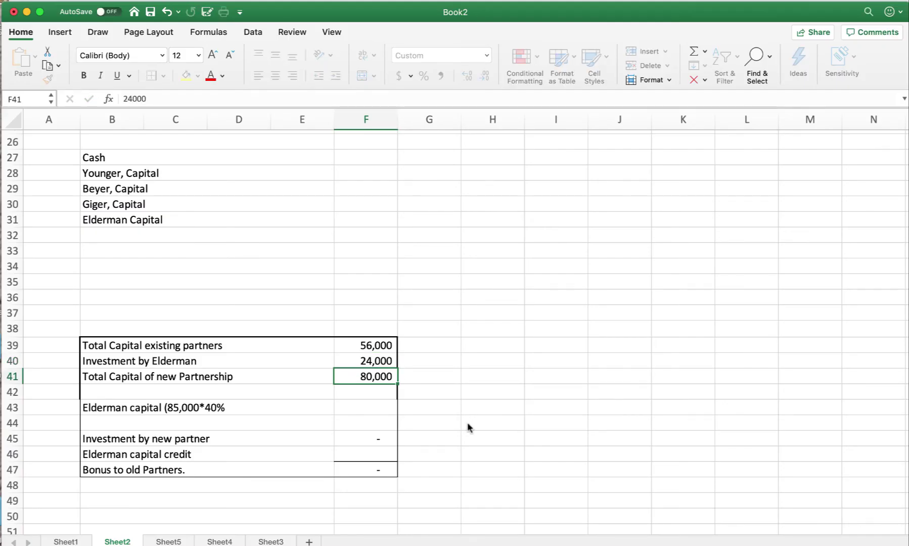
Edit the new partner's capital label in B43 so its calculation reads (80,000*20%
click(192, 408)
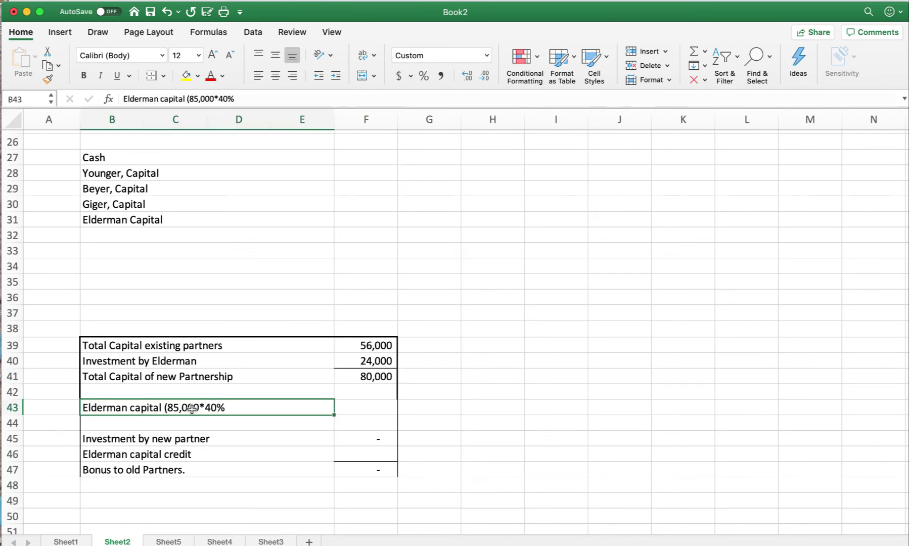
click(198, 99)
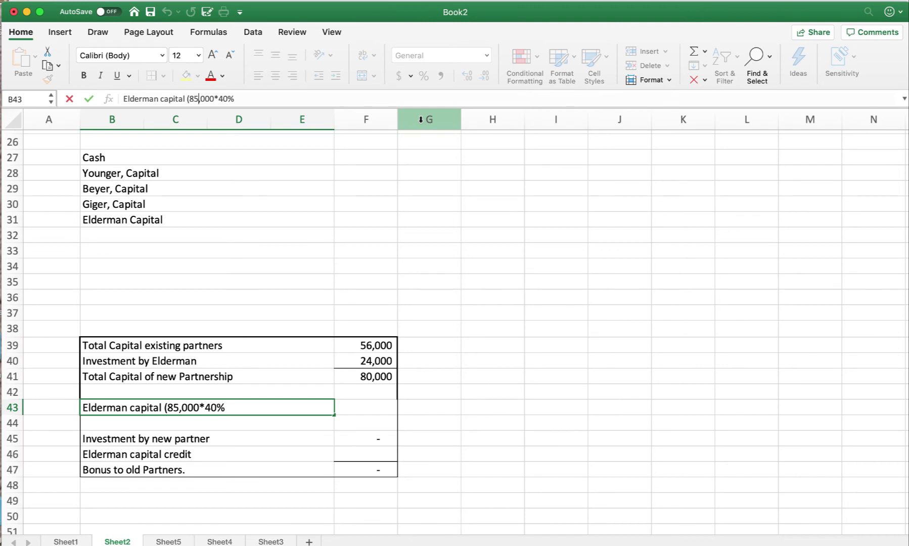
key(BackSpace)
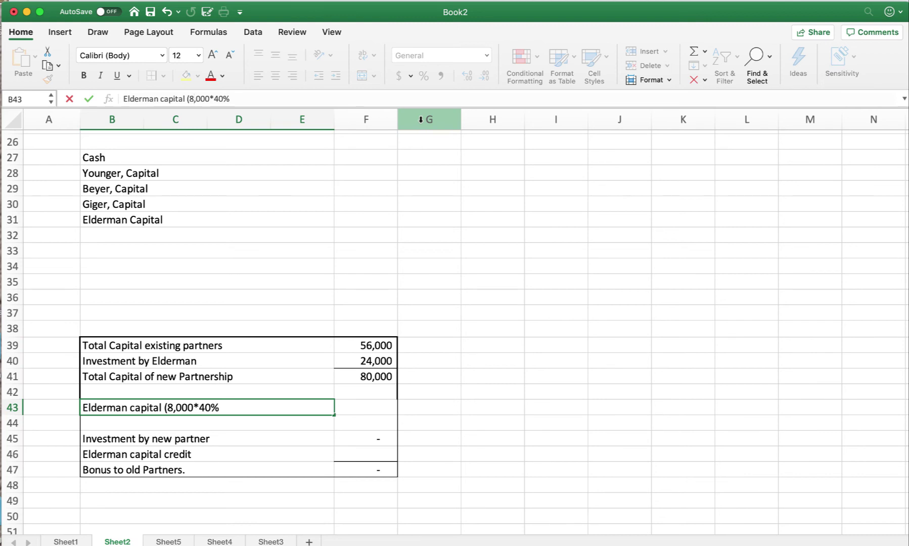
text(0)
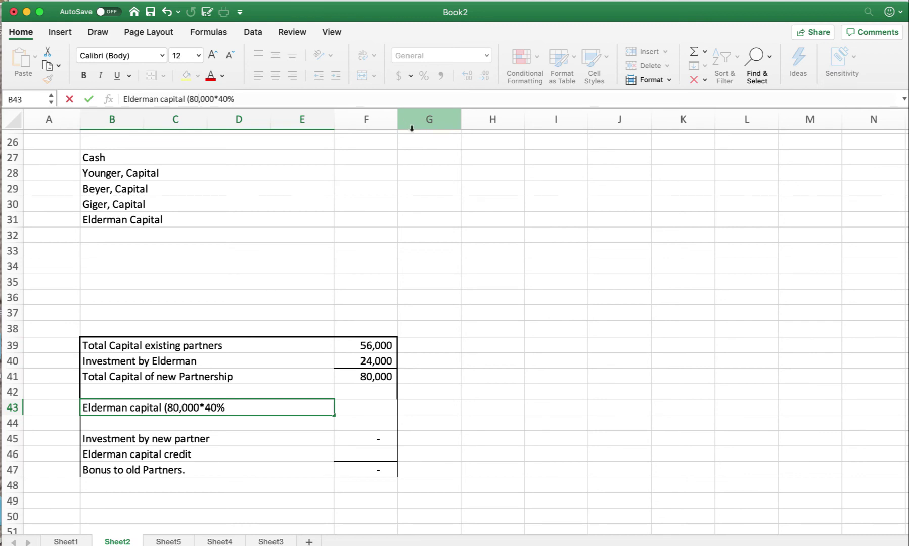
click(224, 98)
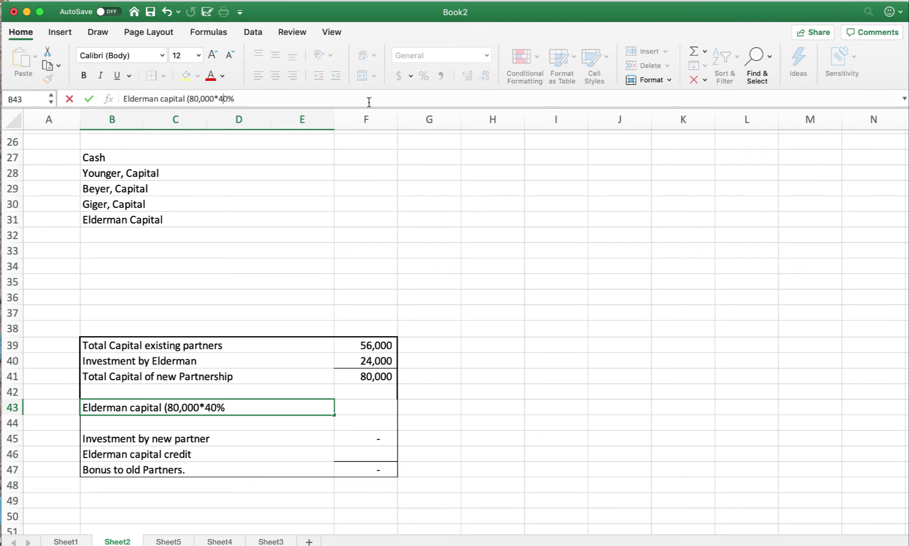
key(BackSpace)
text(2)
key(Return)
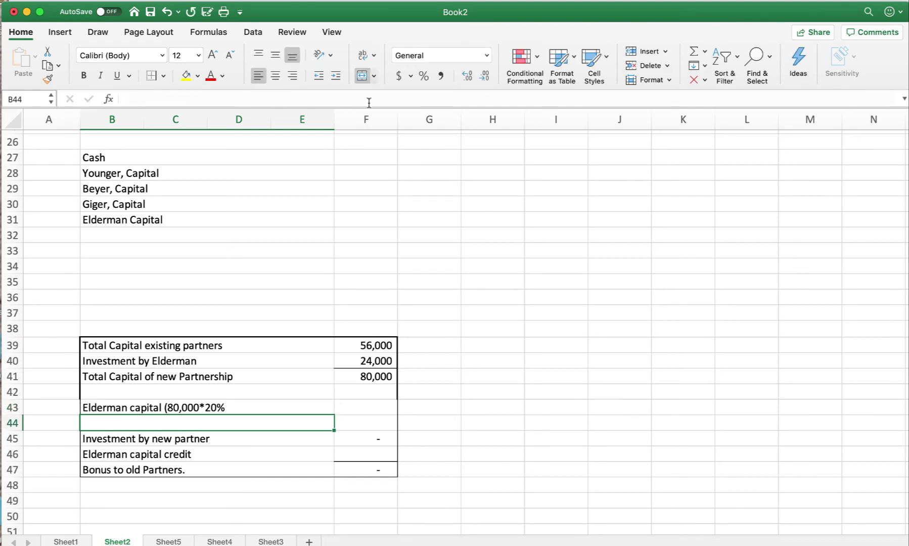
Calculate the new partner's capital in F43 with the formula =80000*.2
click(378, 405)
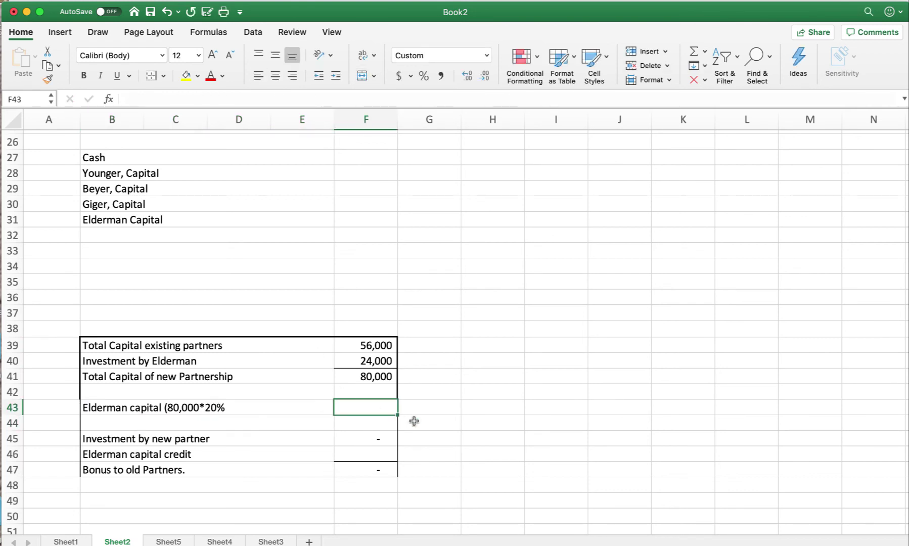
text(=800)
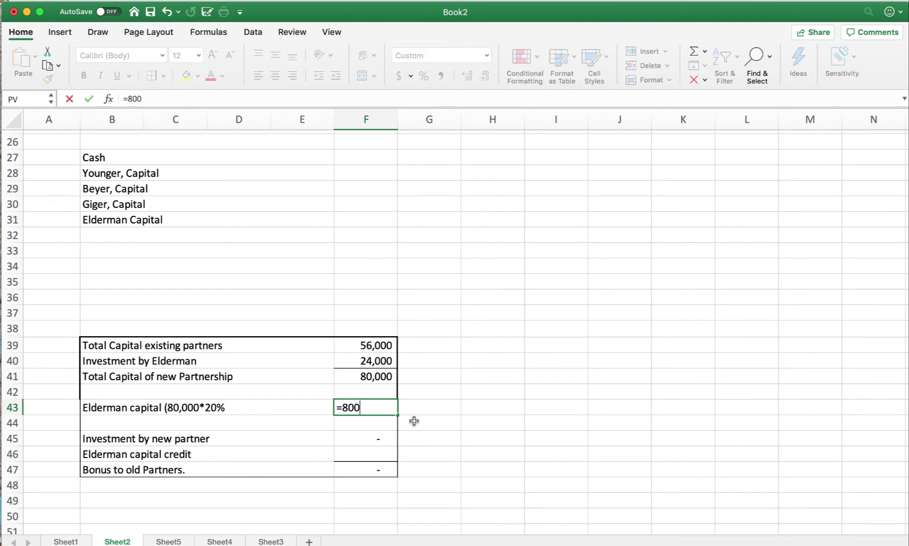
text(00*.4)
key(BackSpace)
text(2)
key(Return)
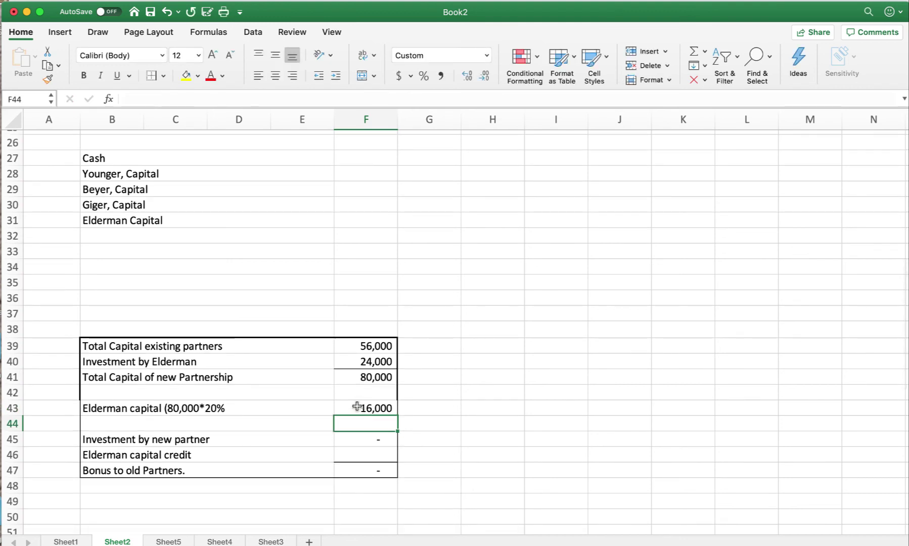
Enter 24000 as the new partner's investment in F45 and 16,000 as the capital credit in F46
click(356, 437)
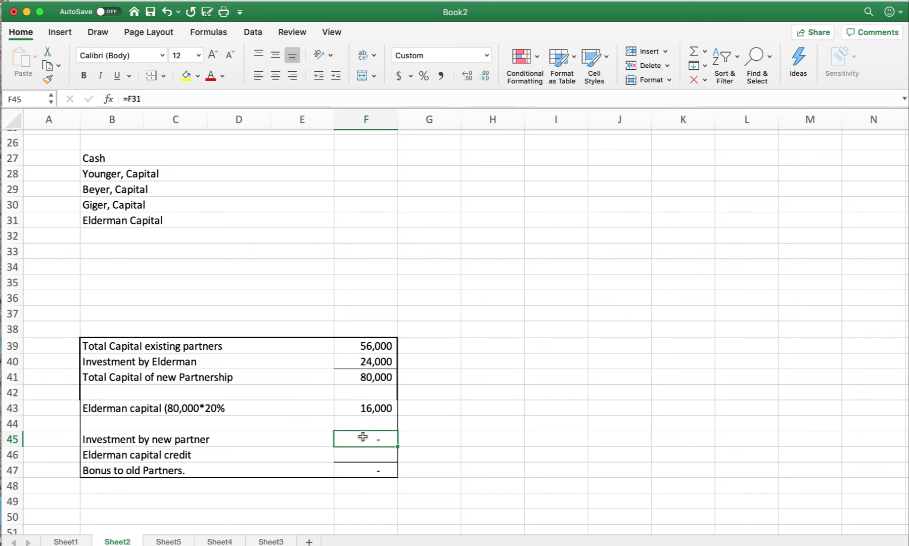
text(24000)
key(Return)
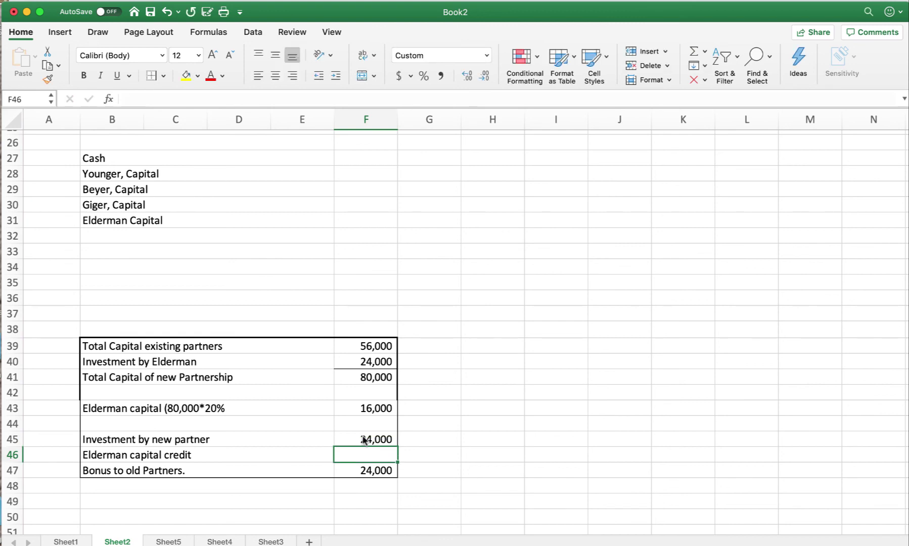
text(16,0)
text(000)
key(Return)
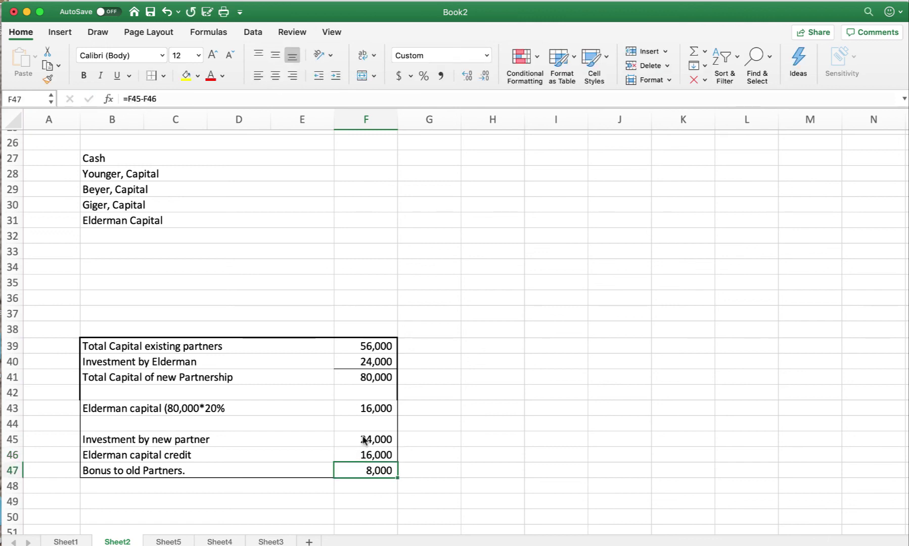
click(379, 485)
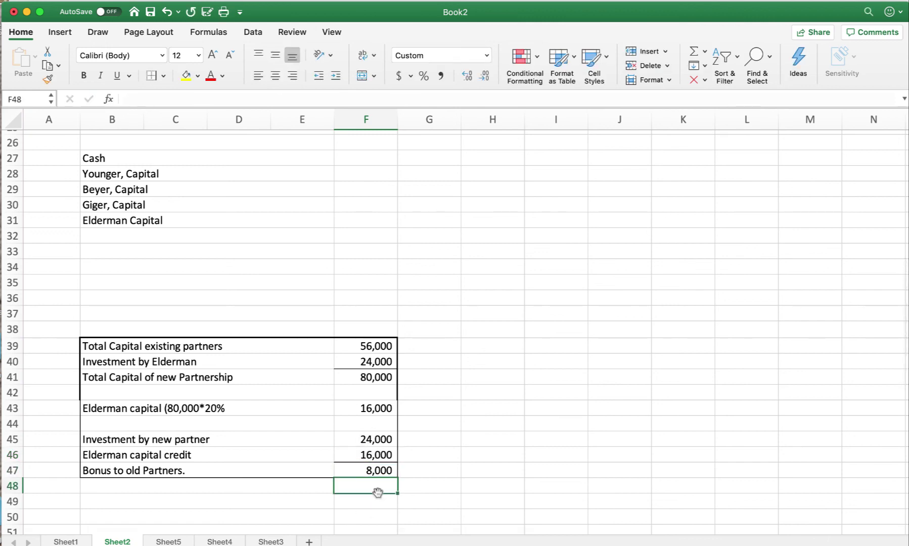
click(376, 468)
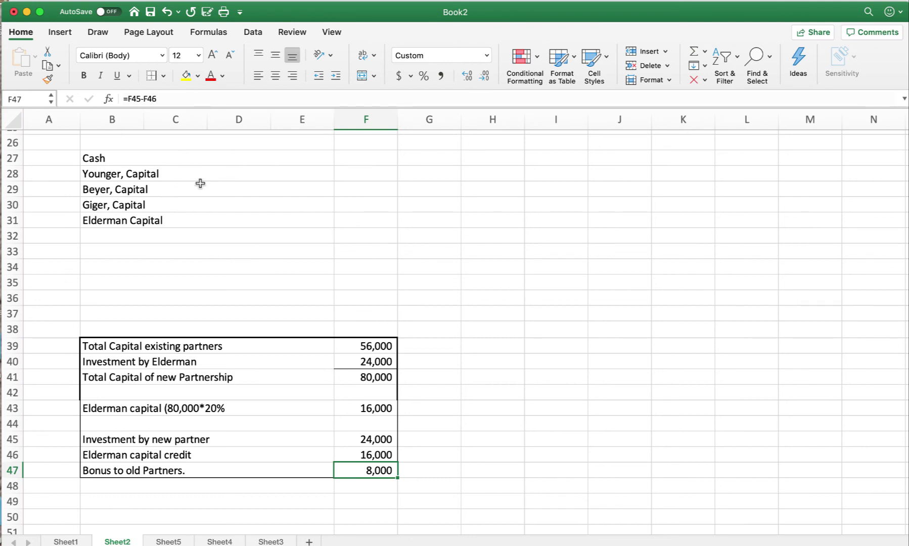
Enter the Cash debit of 24000 in F27 of the journal entry
scroll(357, 247, up, 3)
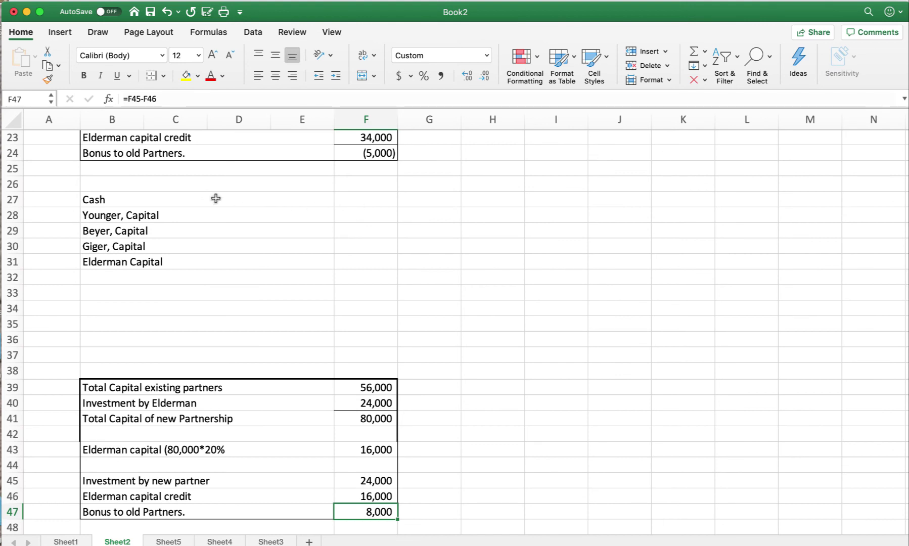
click(353, 200)
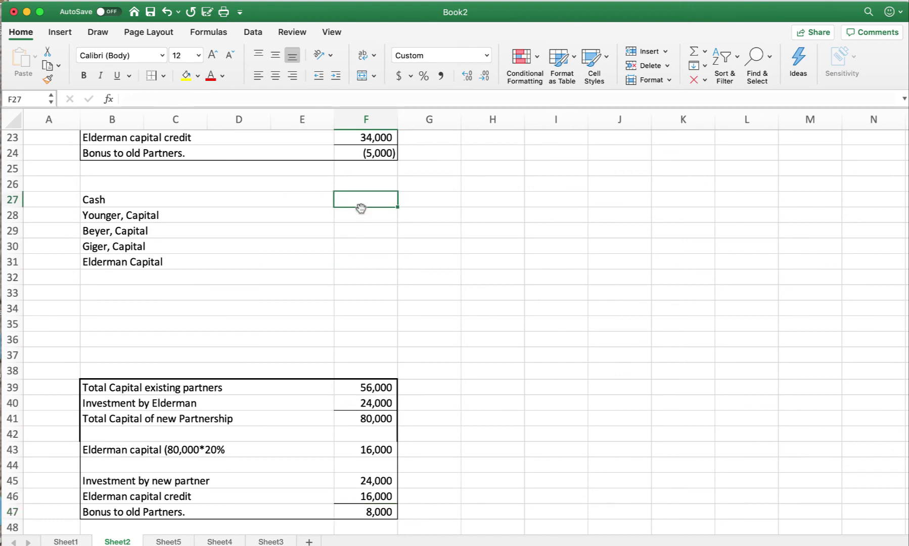
text(24000)
key(Return)
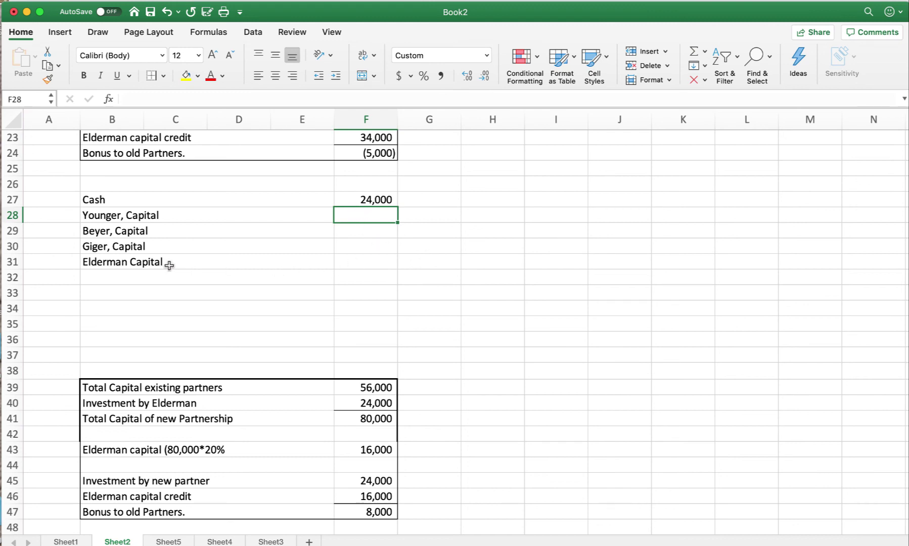
Enter the new partner's capital credit of 16,000 in G31
click(429, 262)
text(1)
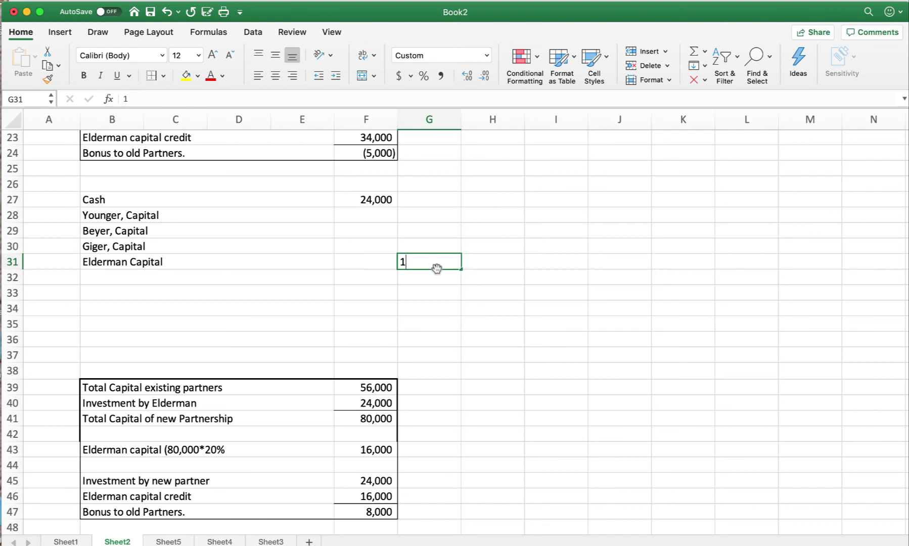
text(6,000)
key(Return)
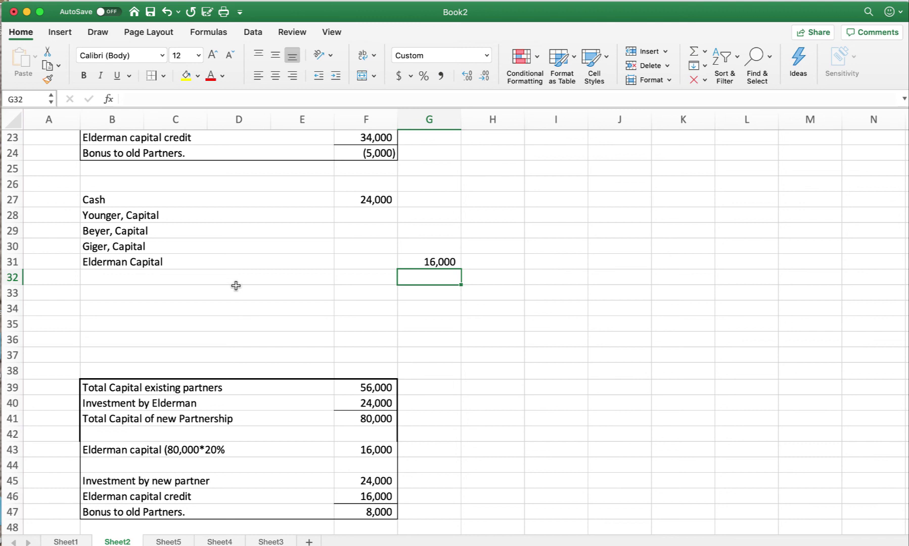
Append the bonus calculation (8000*.5 to the first old partner's capital label in B28
click(180, 216)
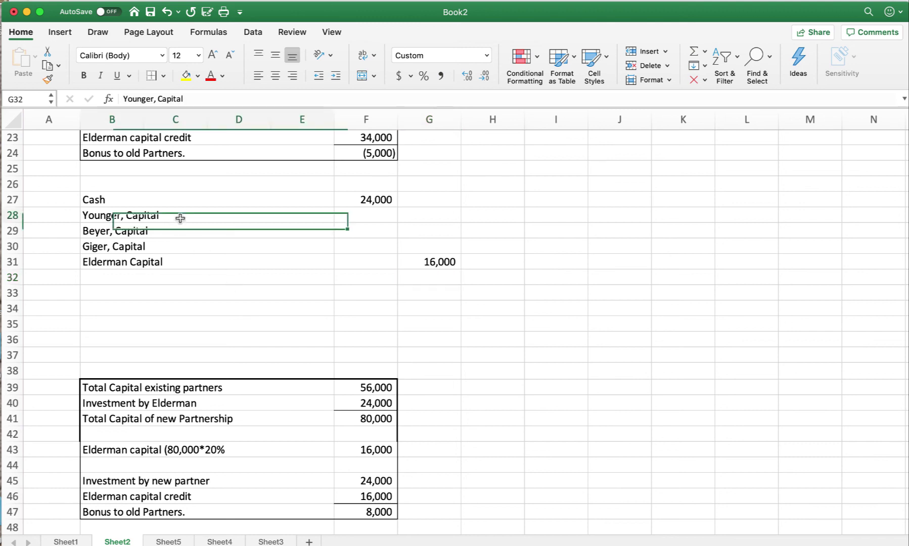
click(207, 99)
text(()
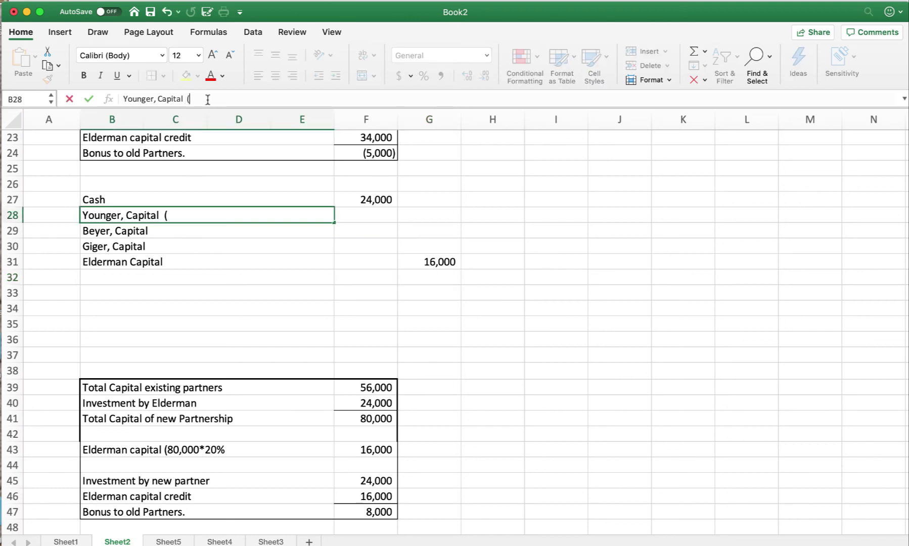
text(8000*.5)
key(Return)
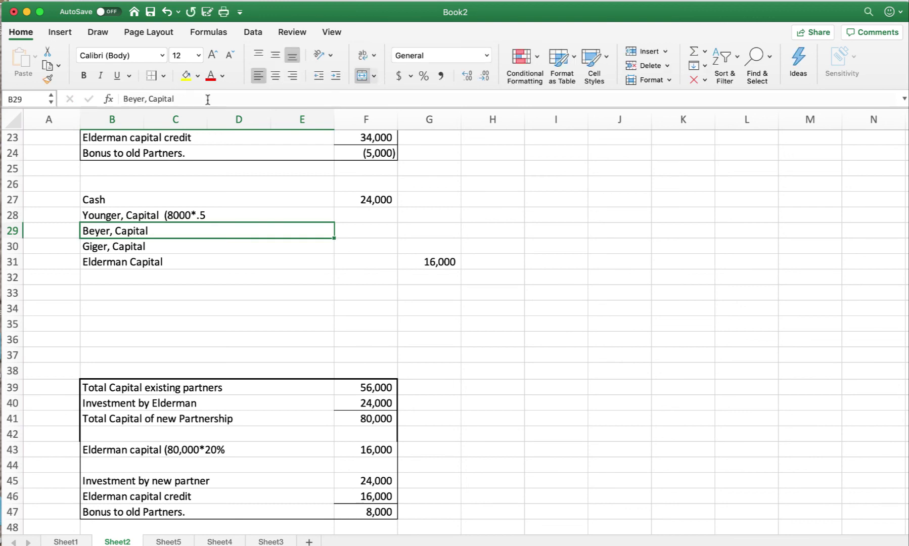
Check the income-sharing ratios in the problem text and append (8000*3/10) to the second old partner's capital label in B29
click(195, 99)
text((8)
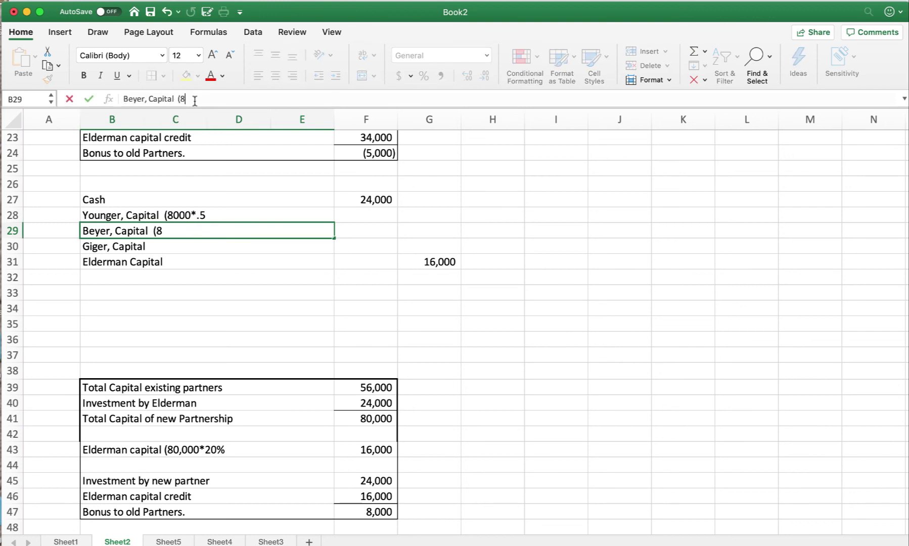
text(00*2/)
key(BackSpace)
key(super+Tab)
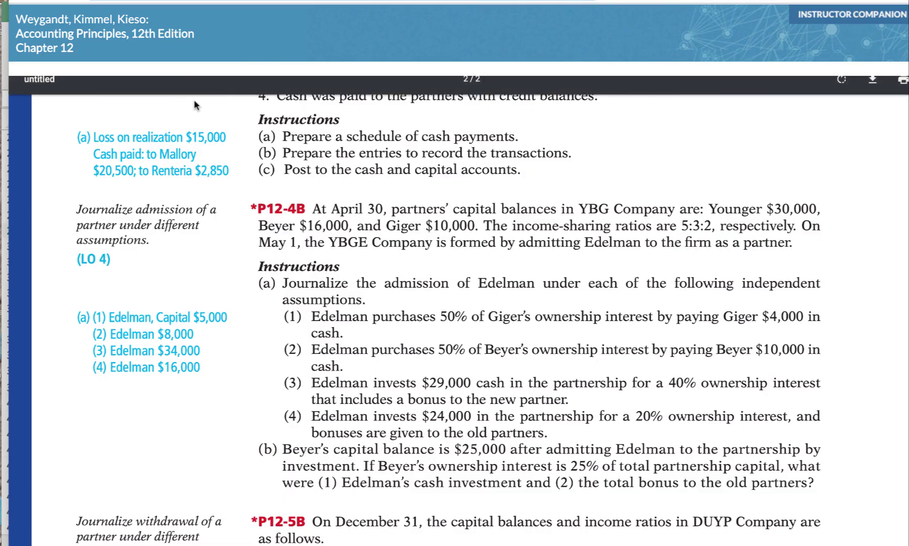
key(super+Tab)
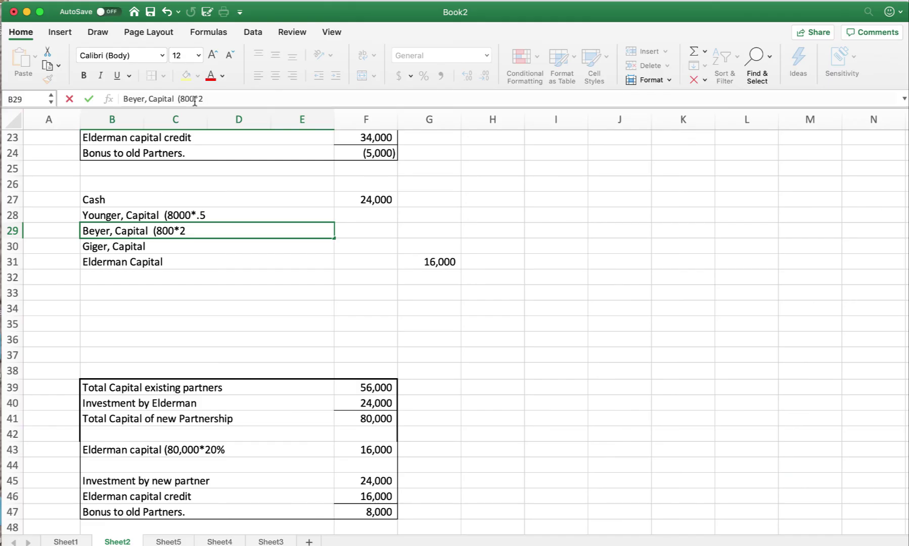
key(BackSpace)
text(3/10))
key(Return)
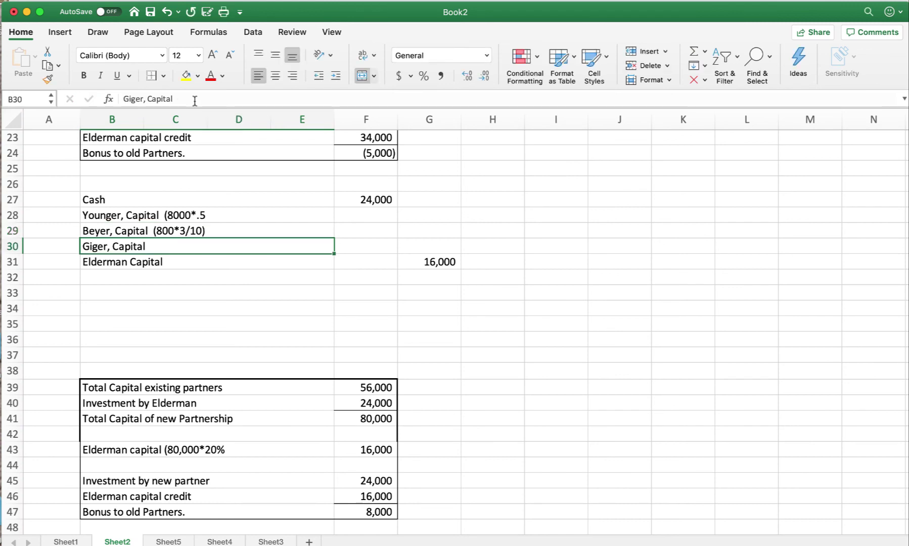
click(169, 232)
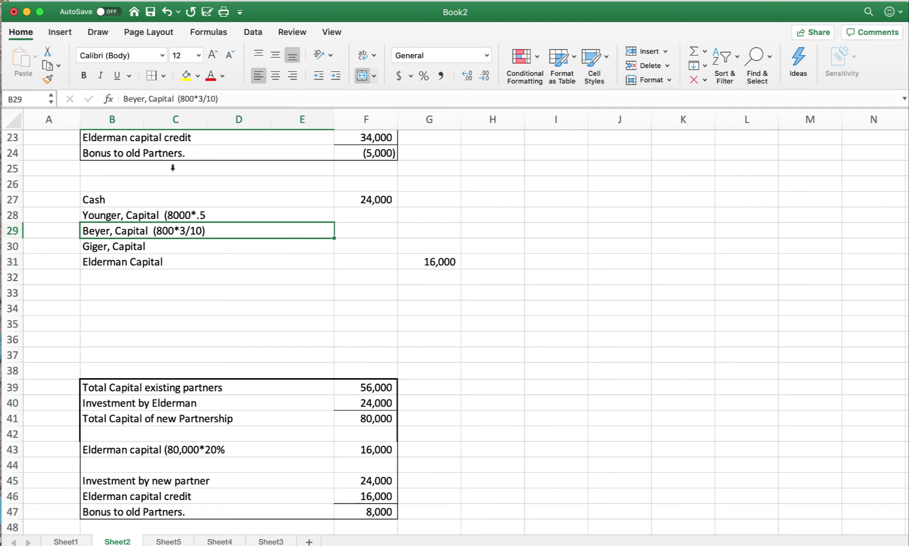
click(188, 98)
text(0)
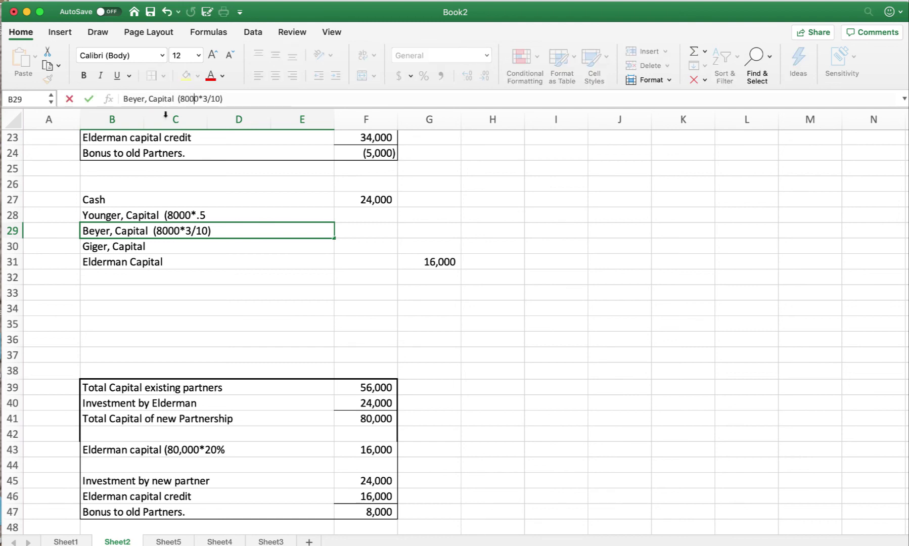
Append the bonus calculation (8000*2/10) to the third old partner's capital label in B30
click(183, 243)
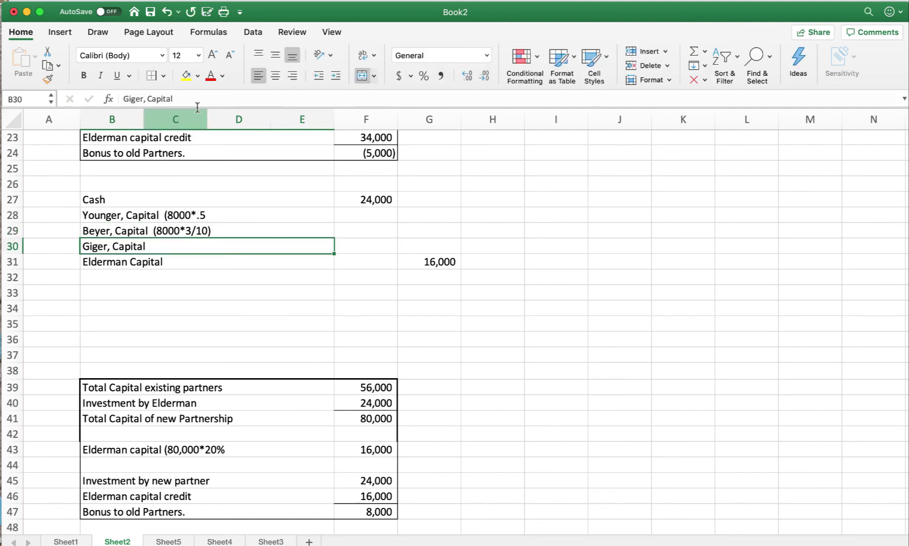
click(194, 99)
text(()
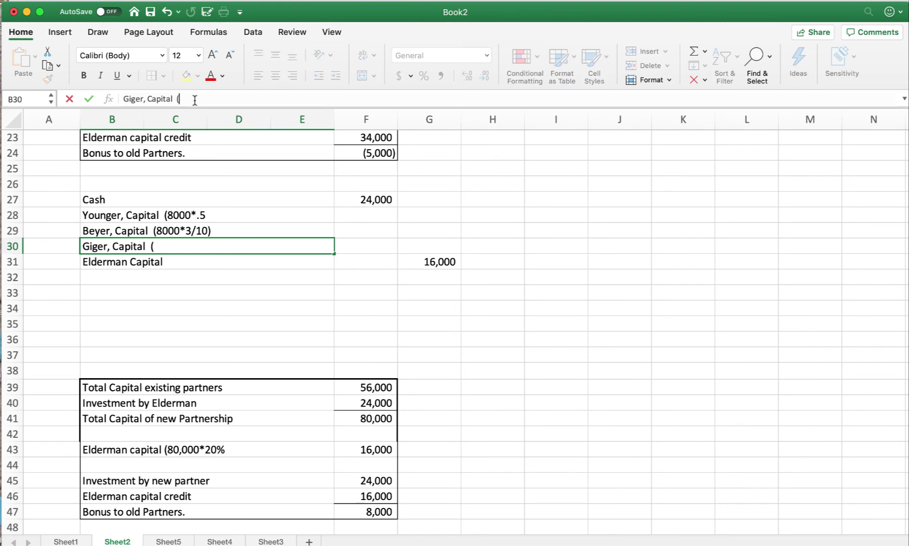
text(8000*2/20)
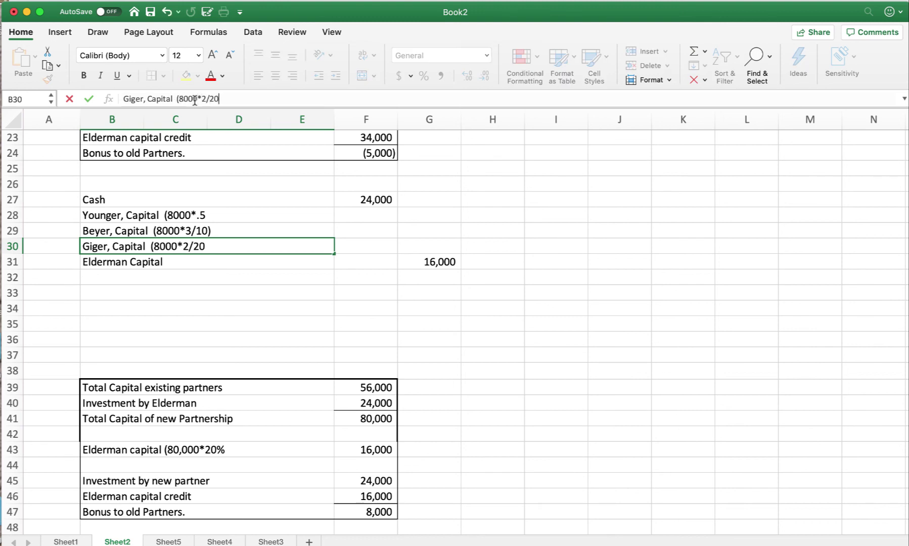
key(BackSpace)
key(BackSpace)
text(10))
key(Return)
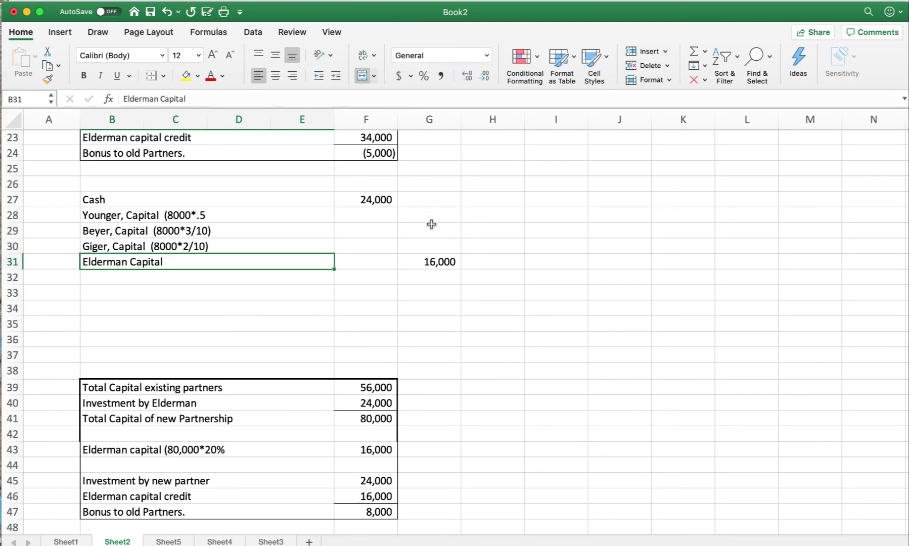
Calculate the first old partner's bonus credit in G28 with the formula =8000*.5
click(431, 224)
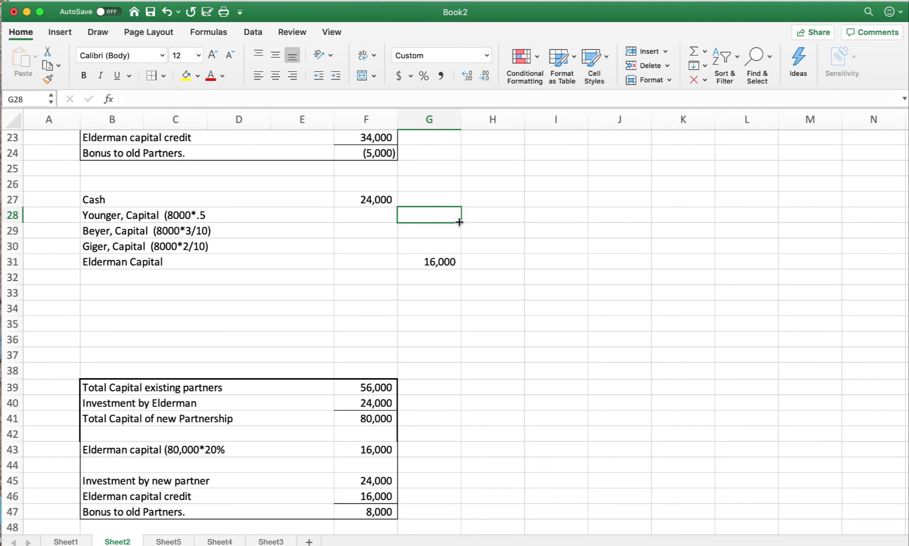
text(=)
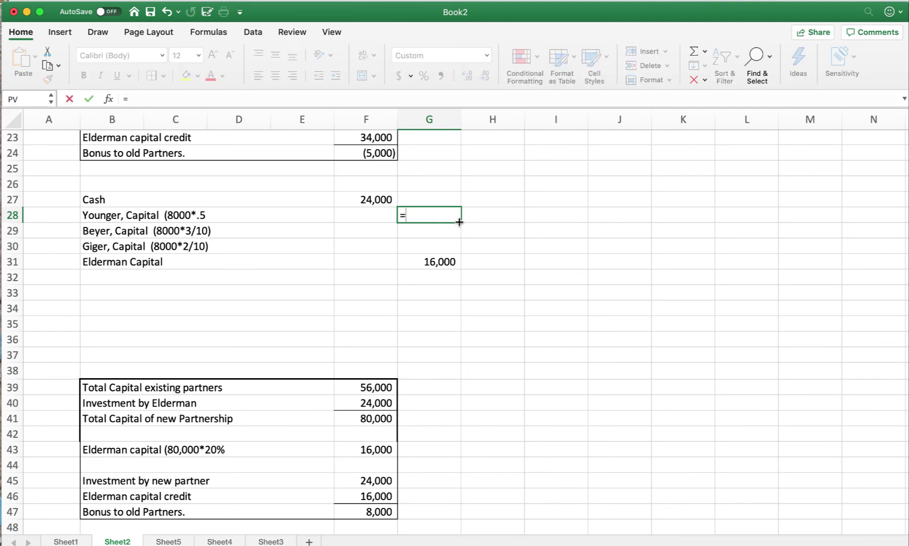
text(8000*.5)
key(Return)
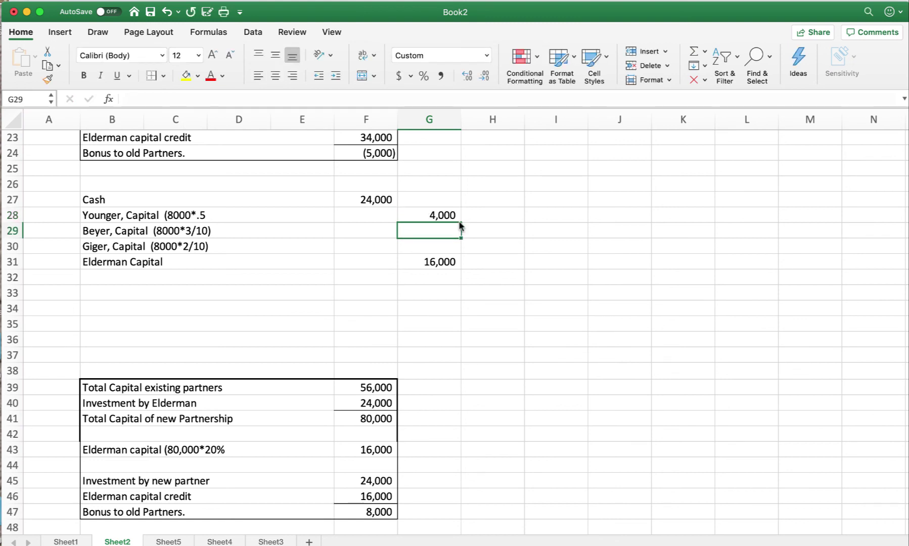
Calculate the second old partner's bonus credit in G29 with the formula =8000*3/10
text(=8)
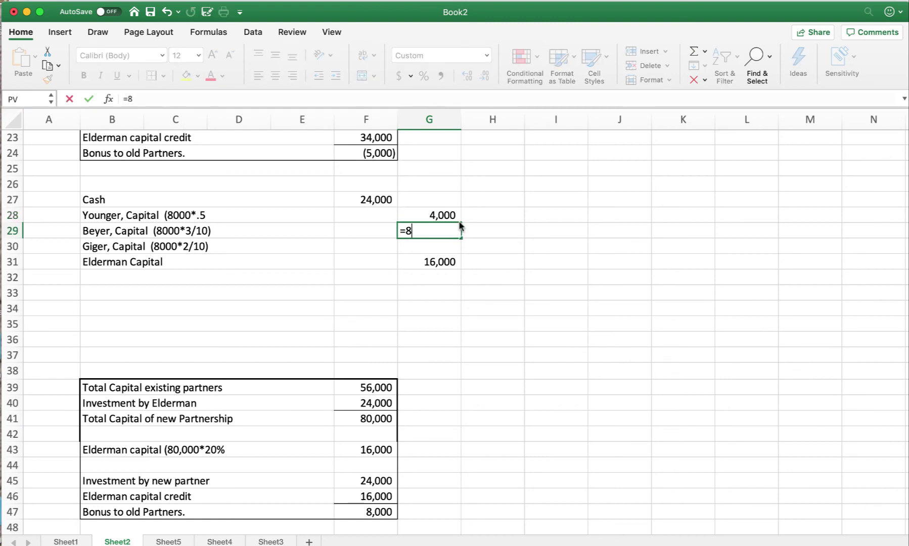
text(000*3/10)
key(Return)
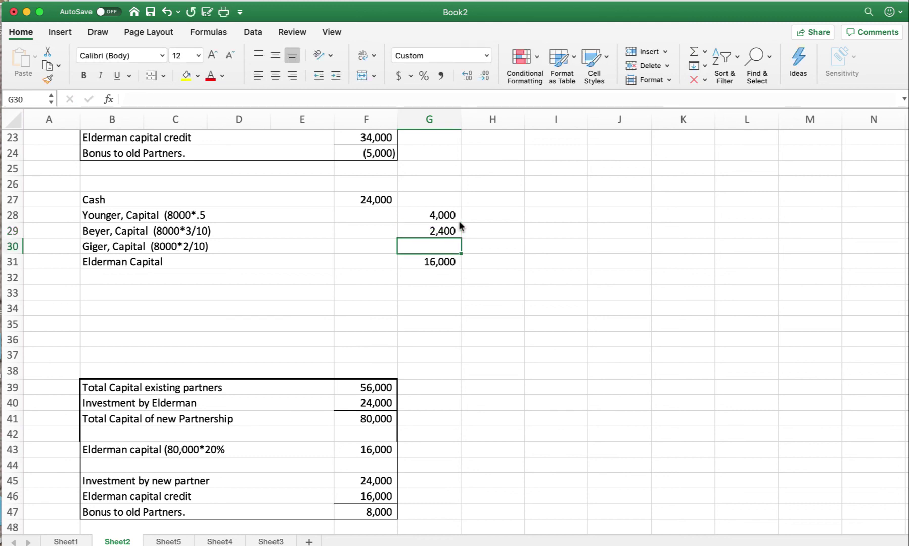
Calculate the third old partner's bonus credit in G30 with the formula =8000*2/10
text(800)
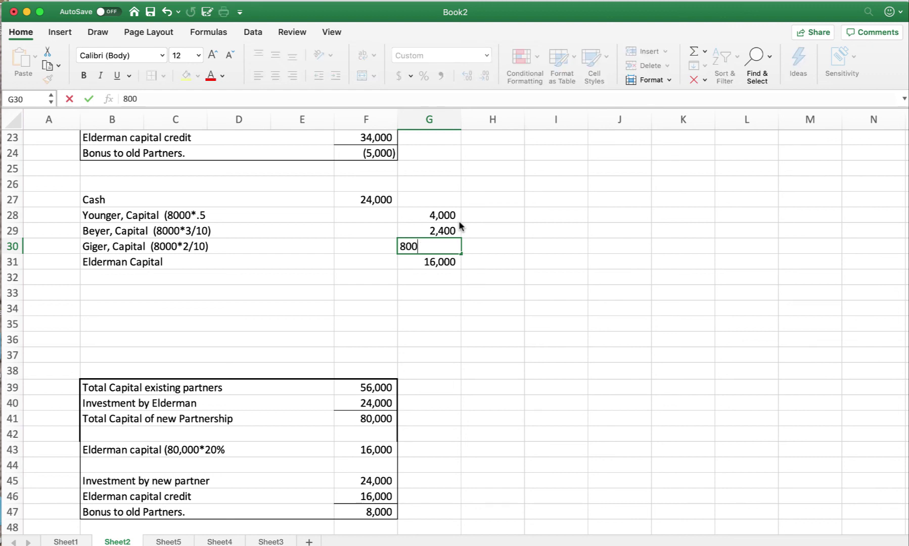
text(0)
text(*)
text(.)
key(BackSpace)
key(BackSpace)
text(2/10)
key(Return)
click(422, 246)
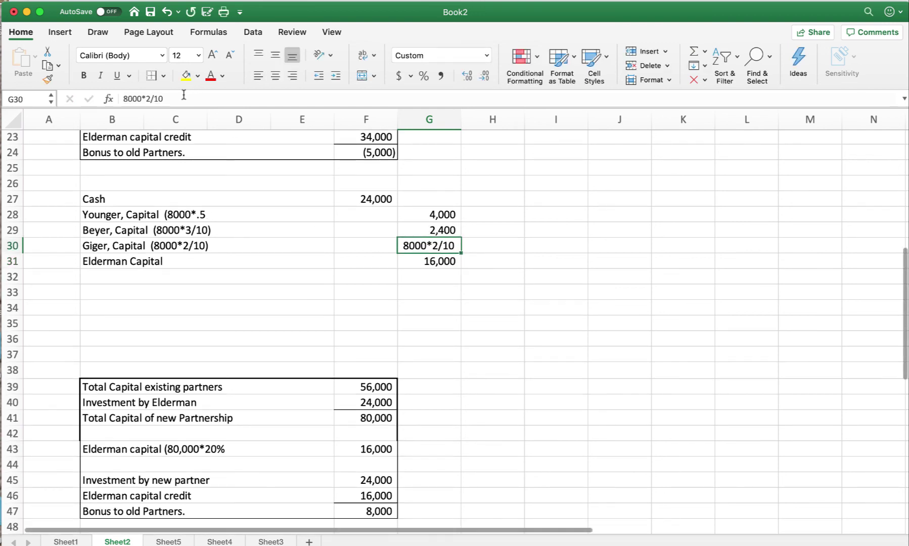
click(126, 98)
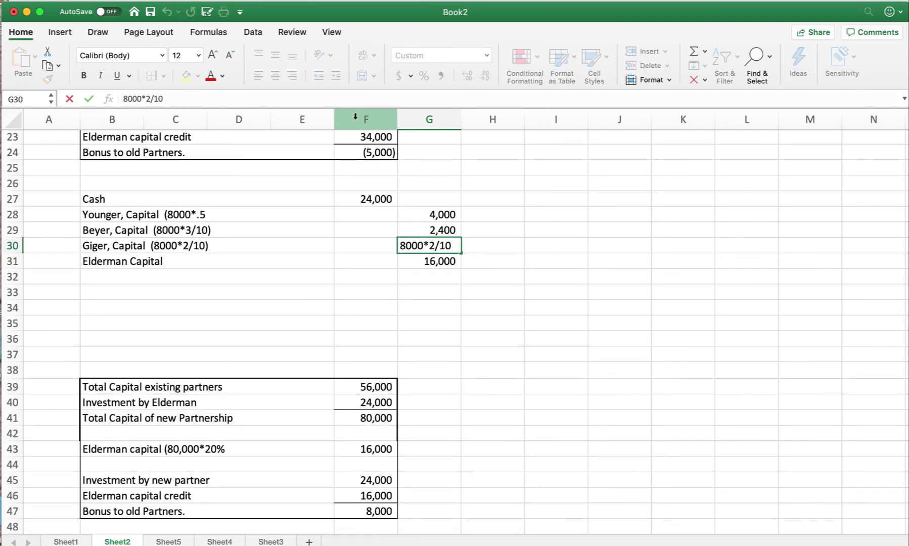
text(=)
key(Return)
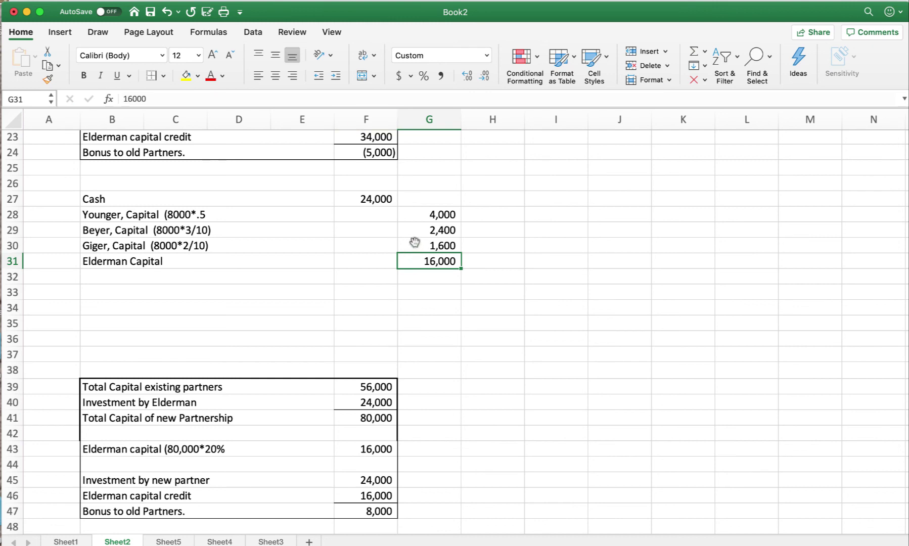
Indent the four credited capital account labels in rows 28 to 31 of the journal entry by one level
drag(438, 213, 440, 258)
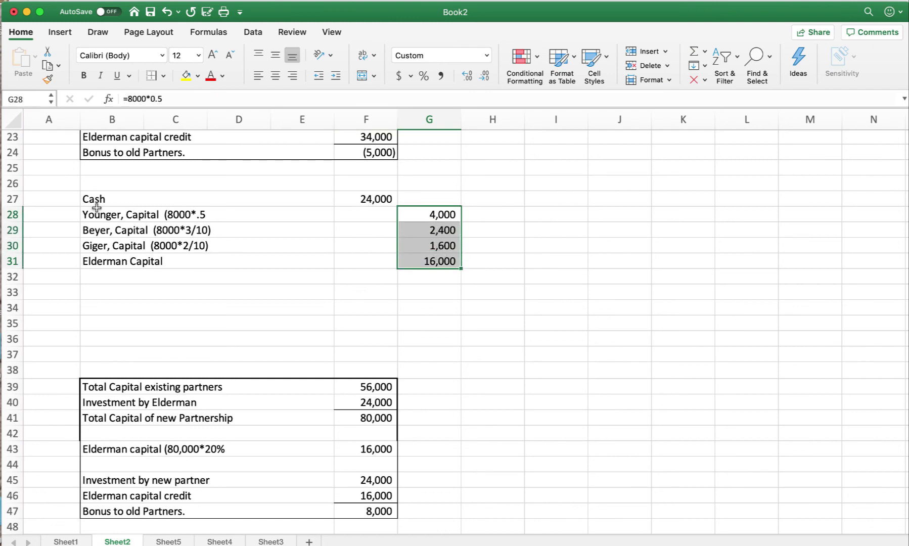
drag(94, 211, 303, 261)
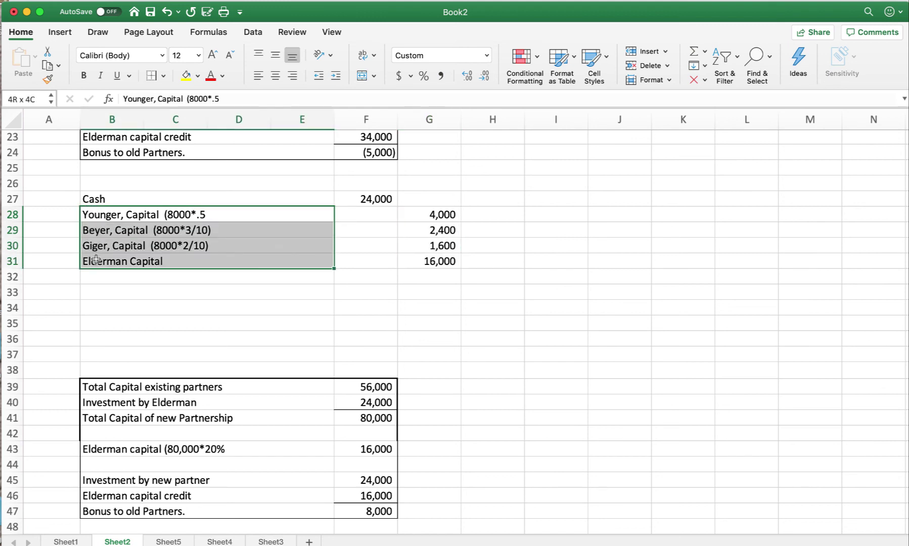
click(336, 76)
click(244, 295)
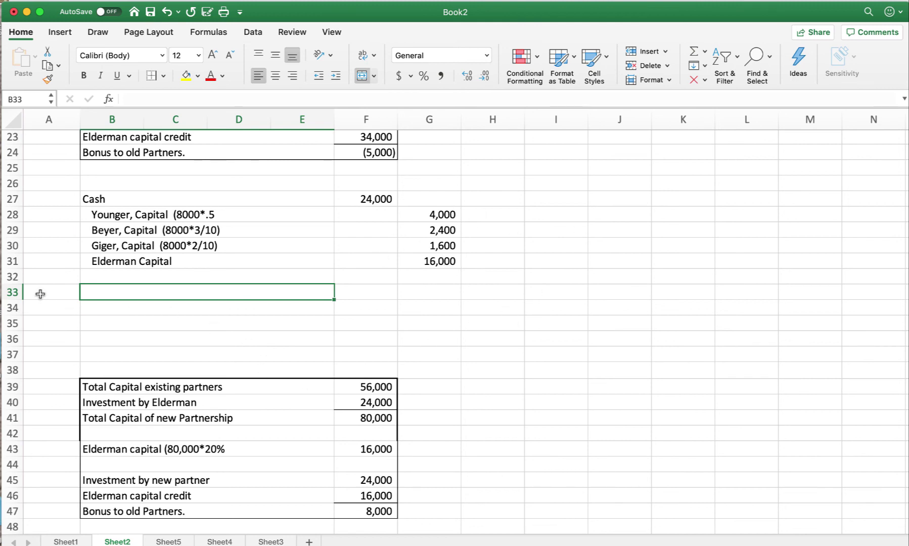
Delete the empty rows 33 to 37 between the journal entry and the bonus calculation table
drag(11, 292, 11, 354)
right_click(200, 332)
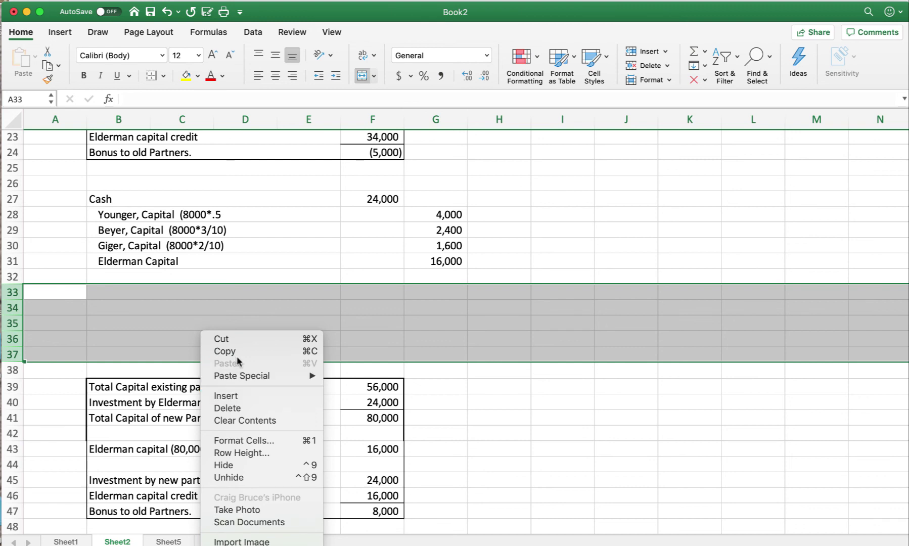
click(238, 410)
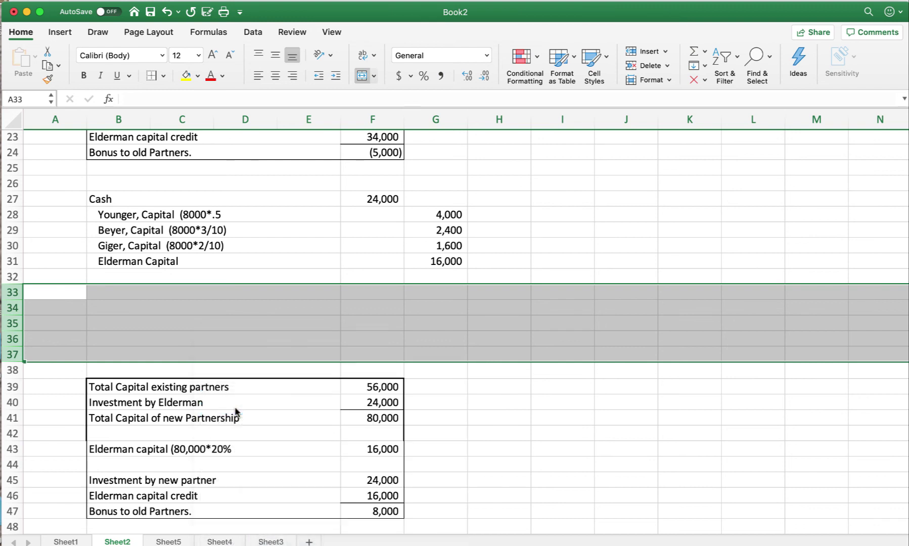
Switch to the textbook page and consult the instructions for part (b) of problem P12-4B
click(144, 477)
key(super+Tab)
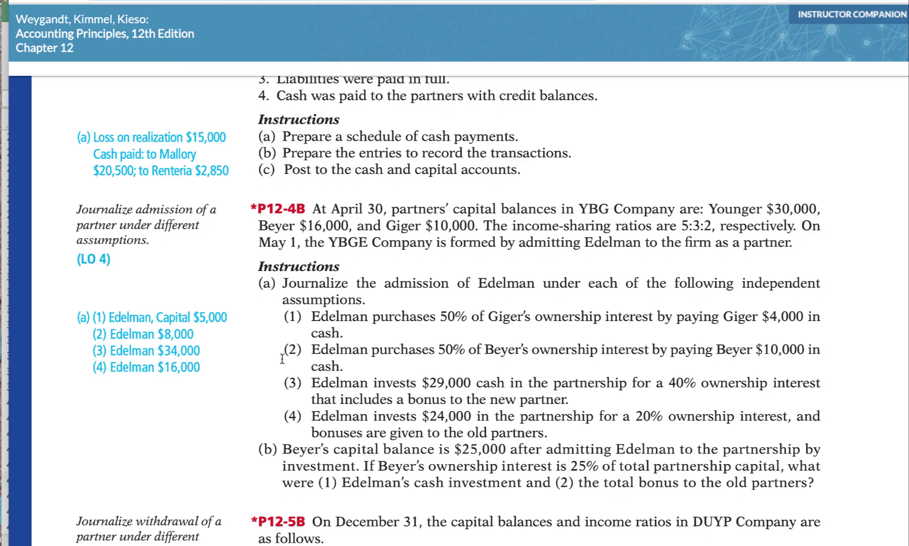